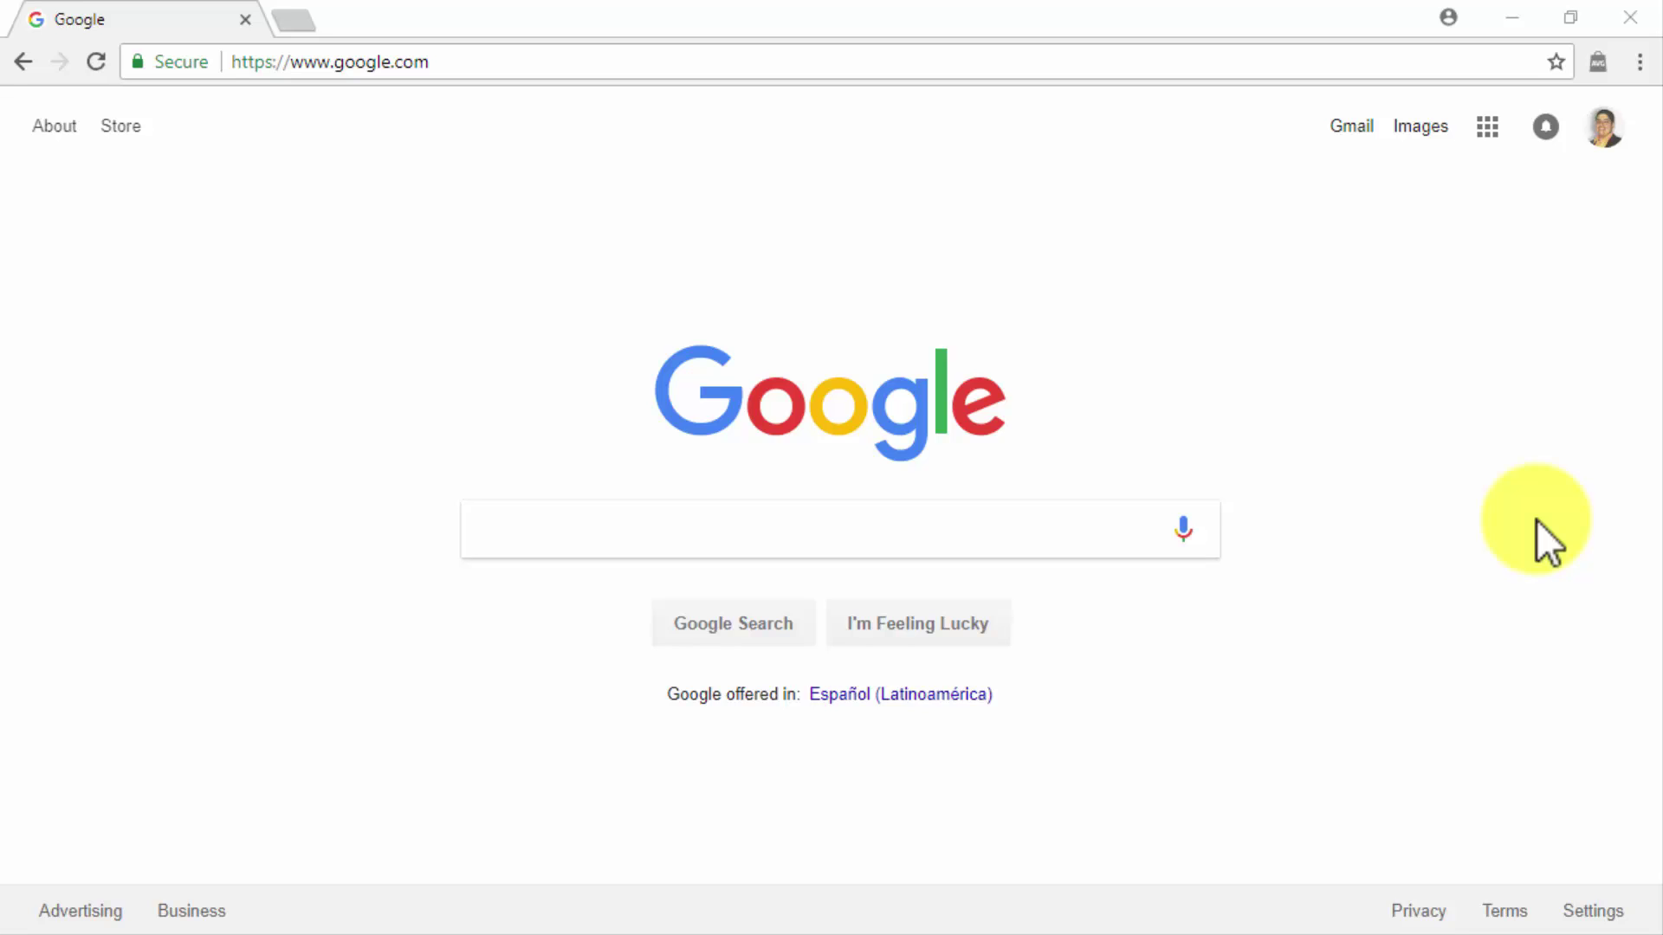
Search Google for 'adsense'
{"action": "left_click", "coordinate": [1108, 528]}
{"action": "type", "text": "ads"}
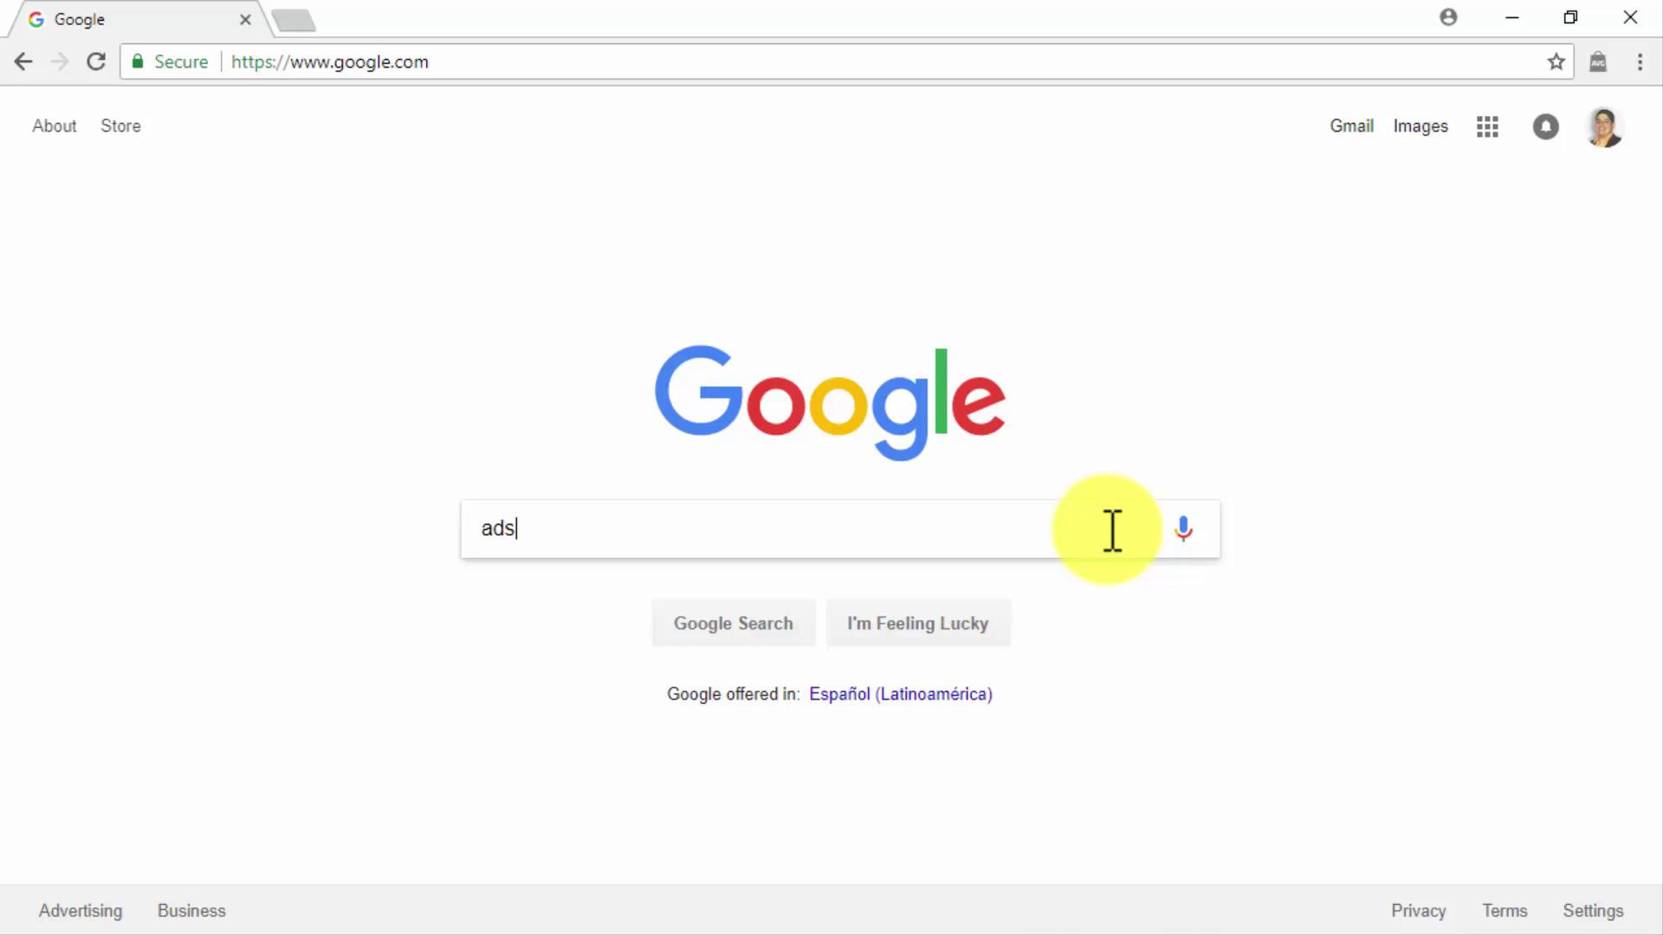
{"action": "type", "text": "ense"}
{"action": "key", "text": "Return"}
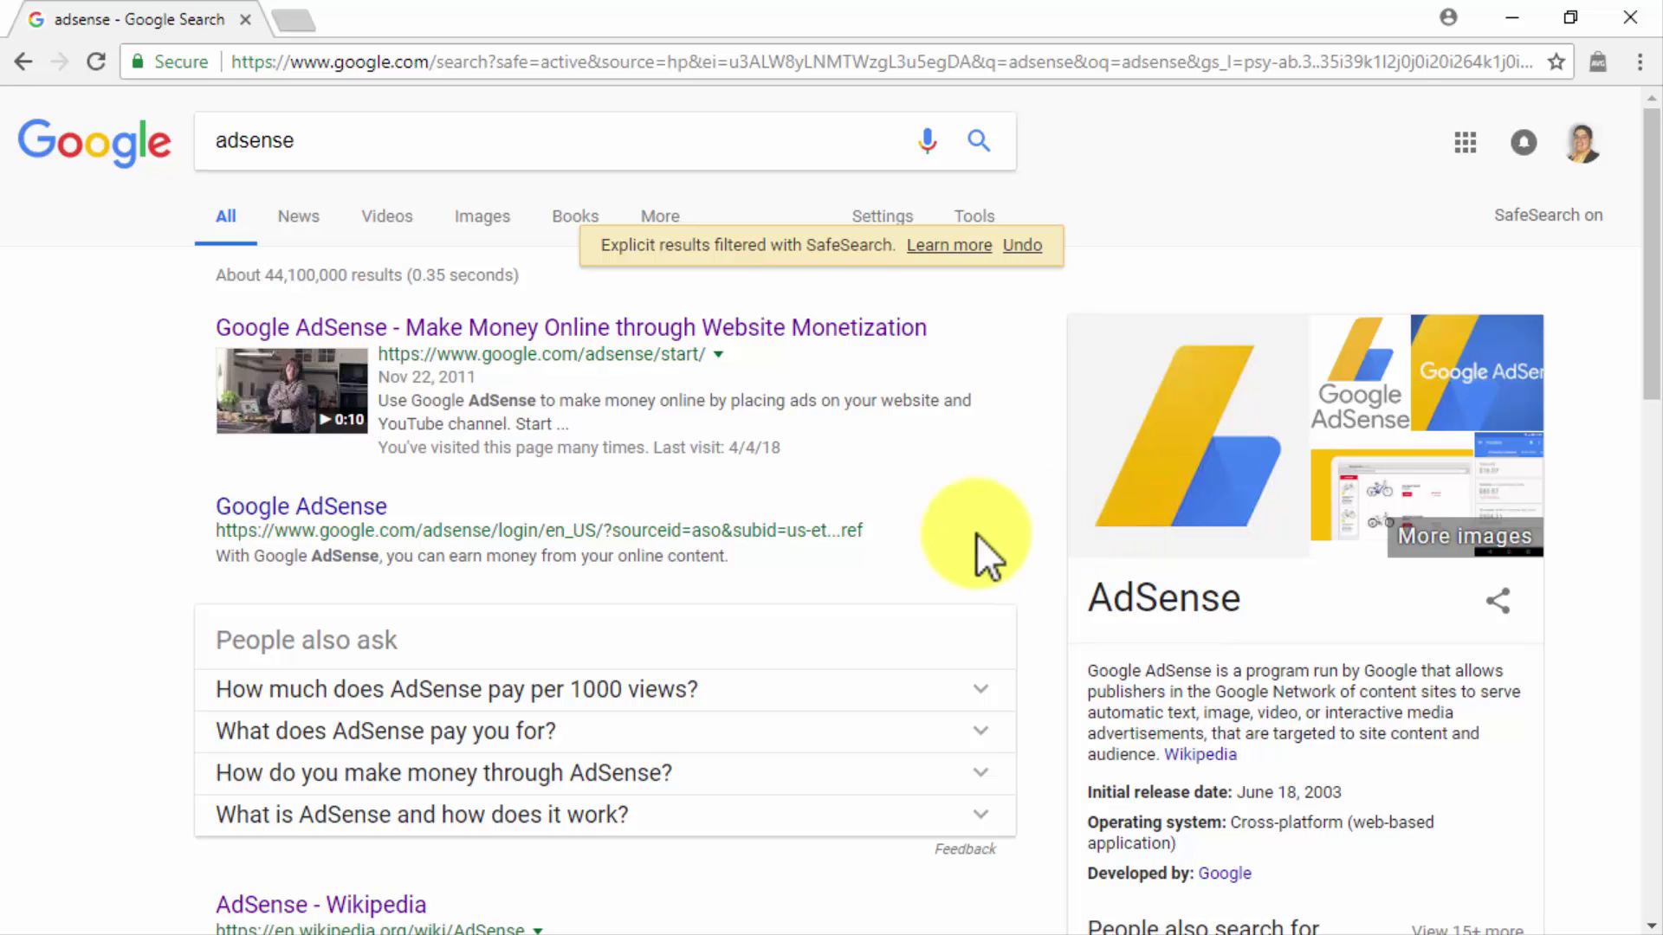
Open the Google AdSense result to reach the Home dashboard showing the $18.20 balance
{"action": "left_click", "coordinate": [378, 503]}
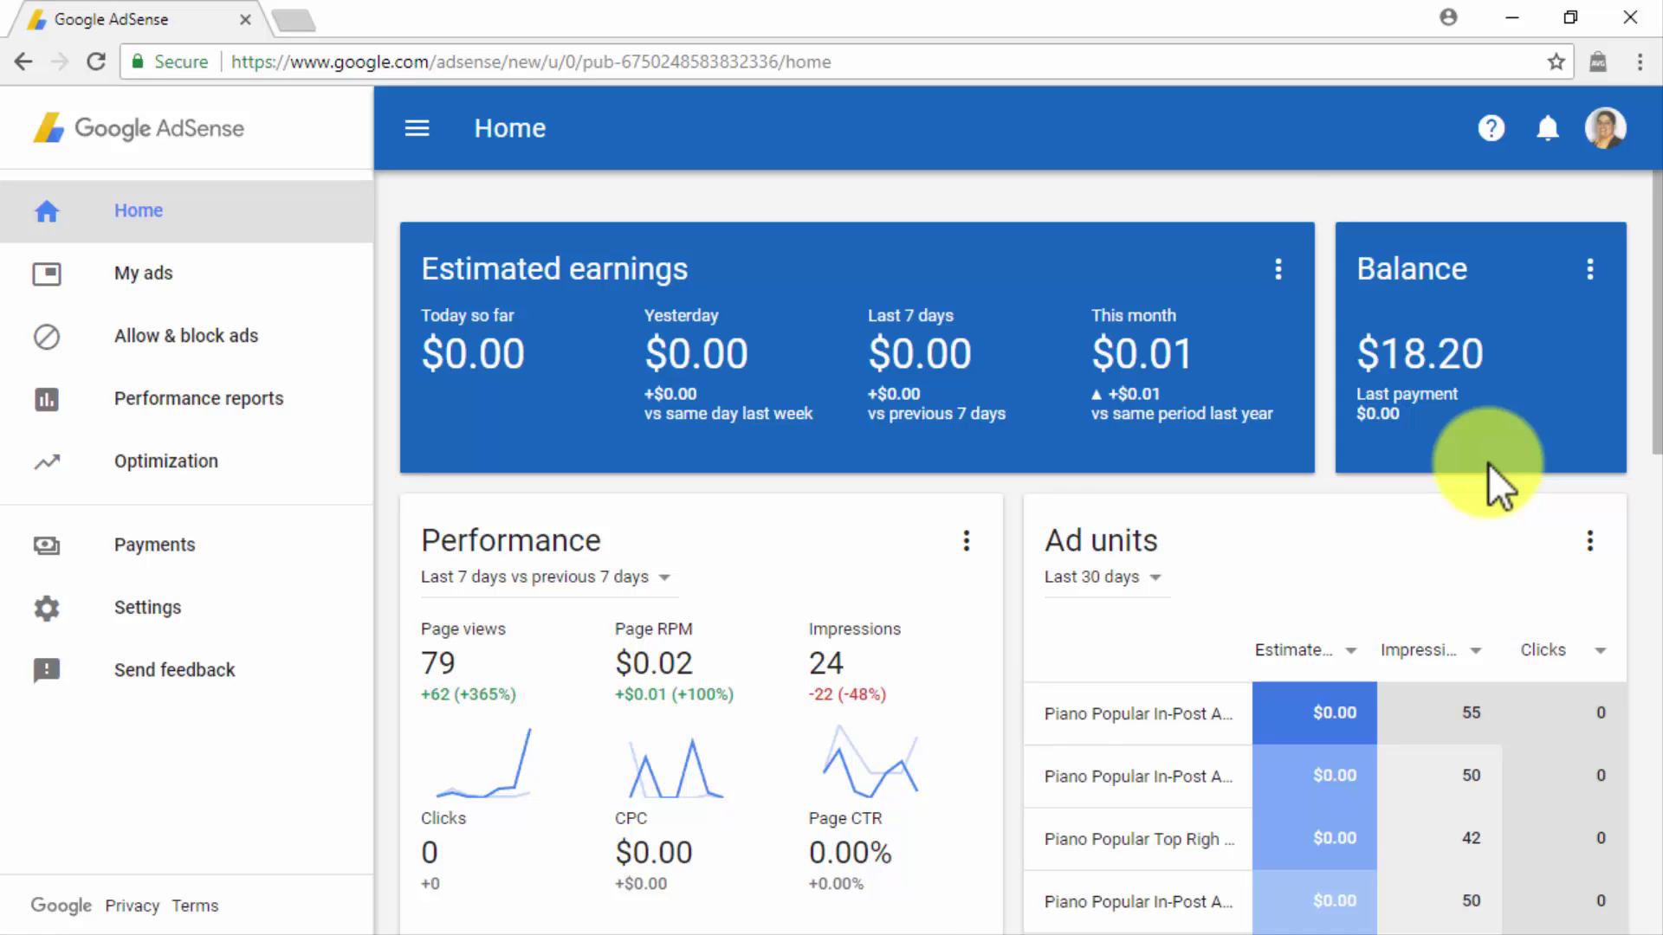
{"action": "scroll", "coordinate": [1487, 464], "scroll_direction": "down", "scroll_amount": 3}
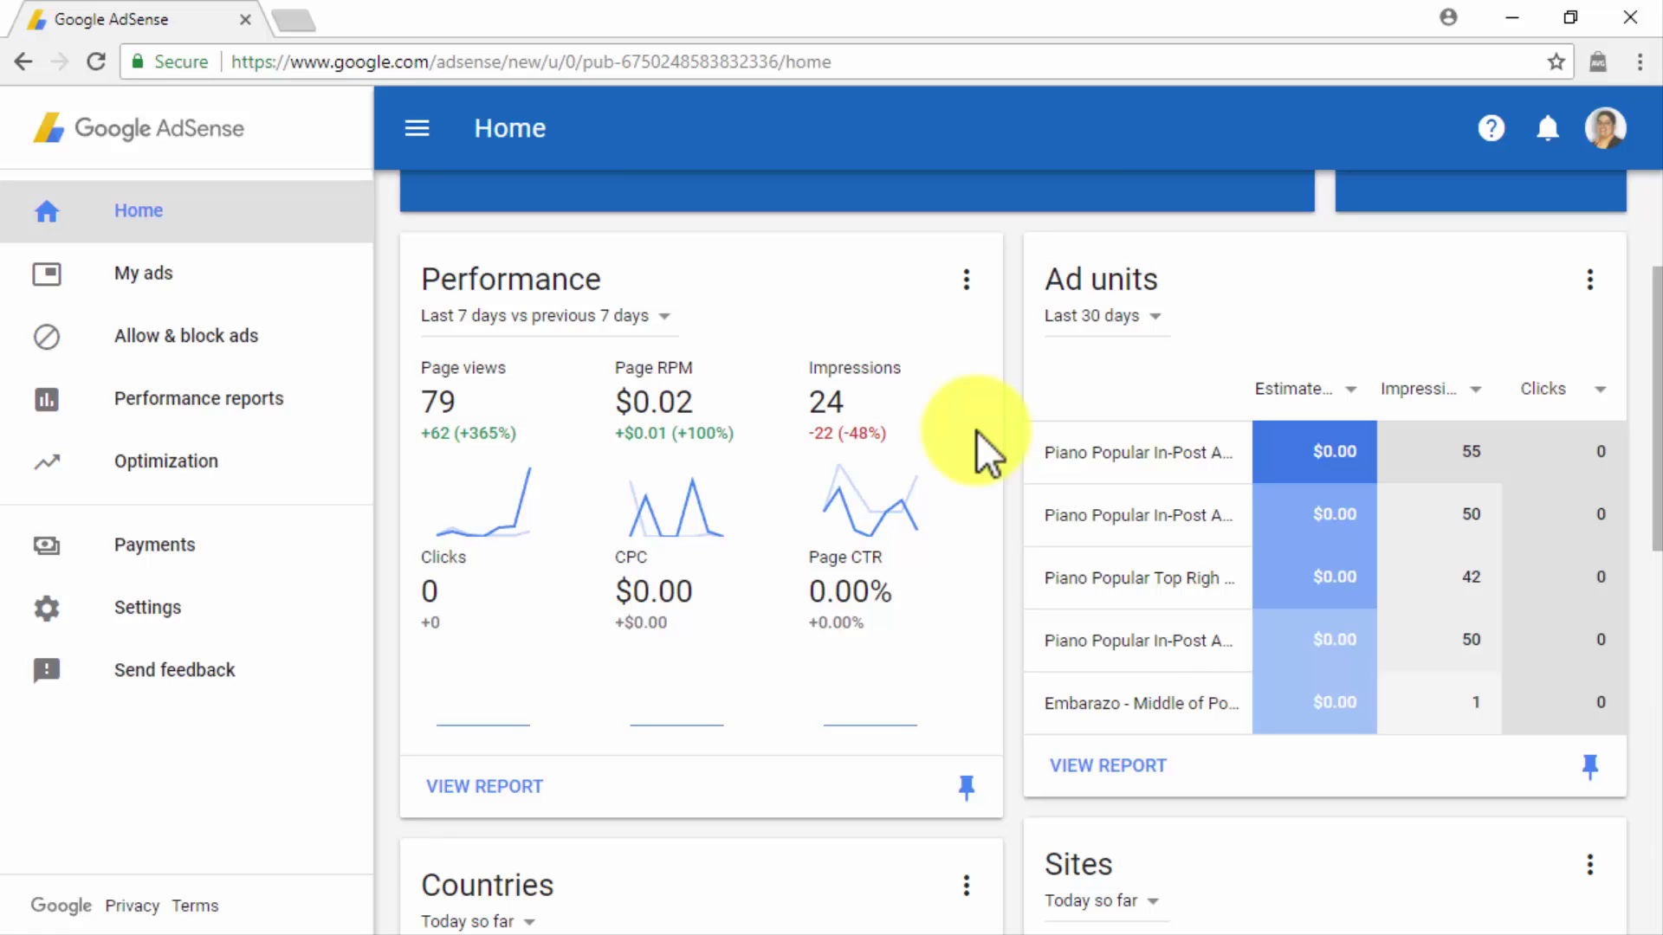
{"action": "scroll", "coordinate": [975, 430], "scroll_direction": "down", "scroll_amount": 6}
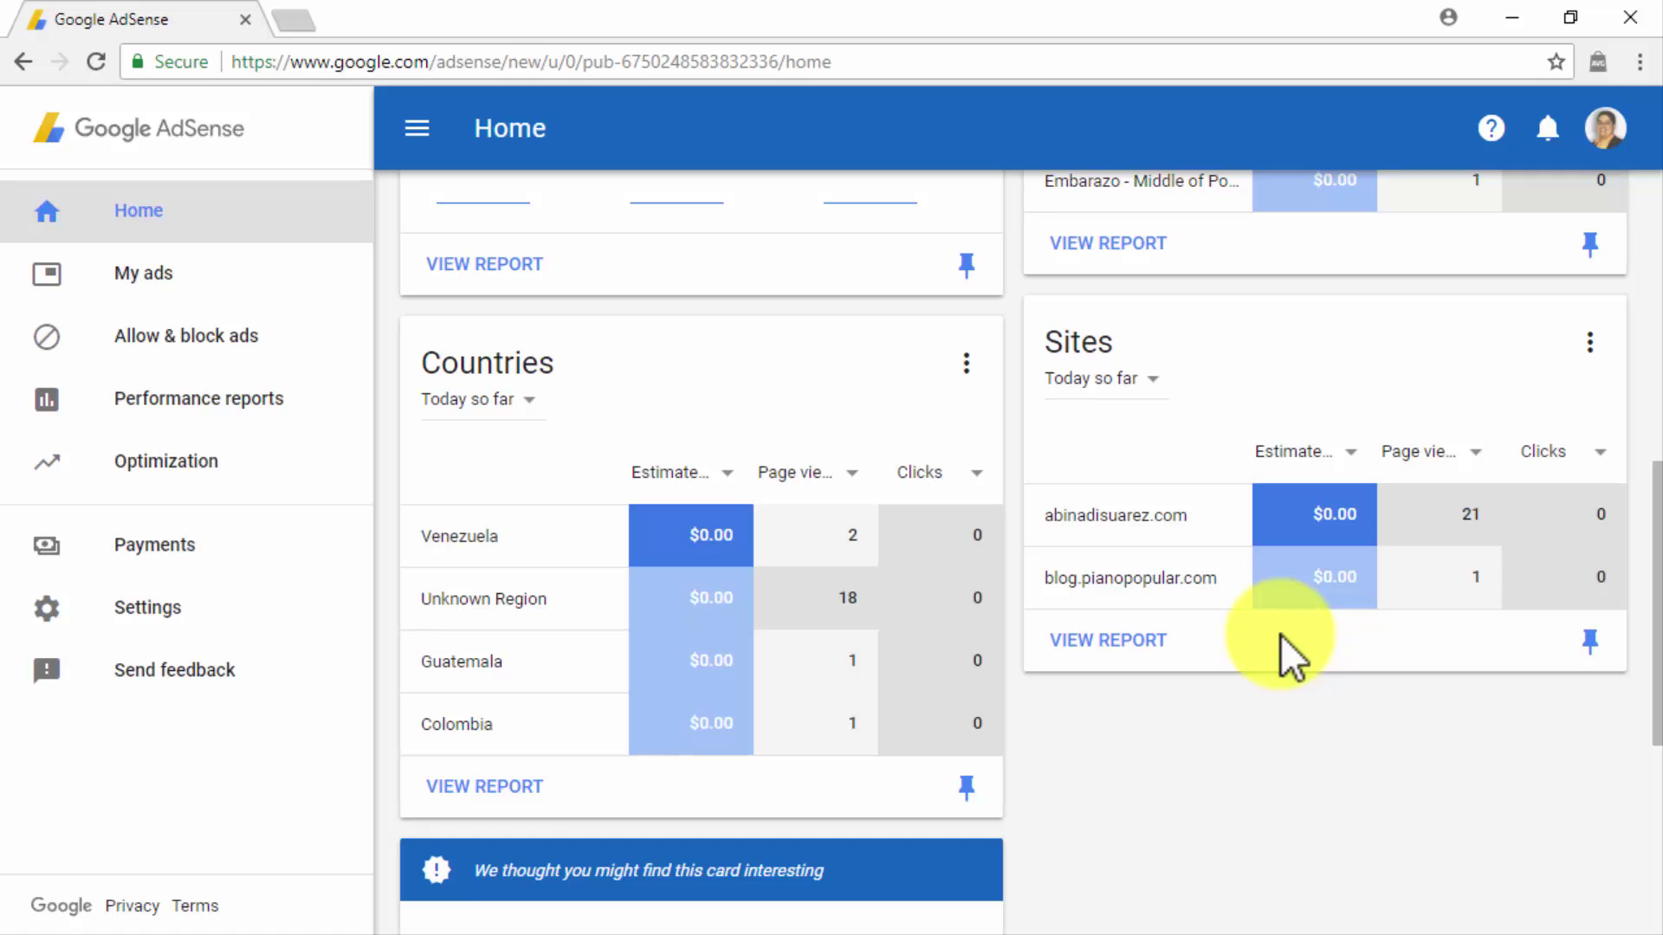
{"action": "left_click", "coordinate": [394, 138]}
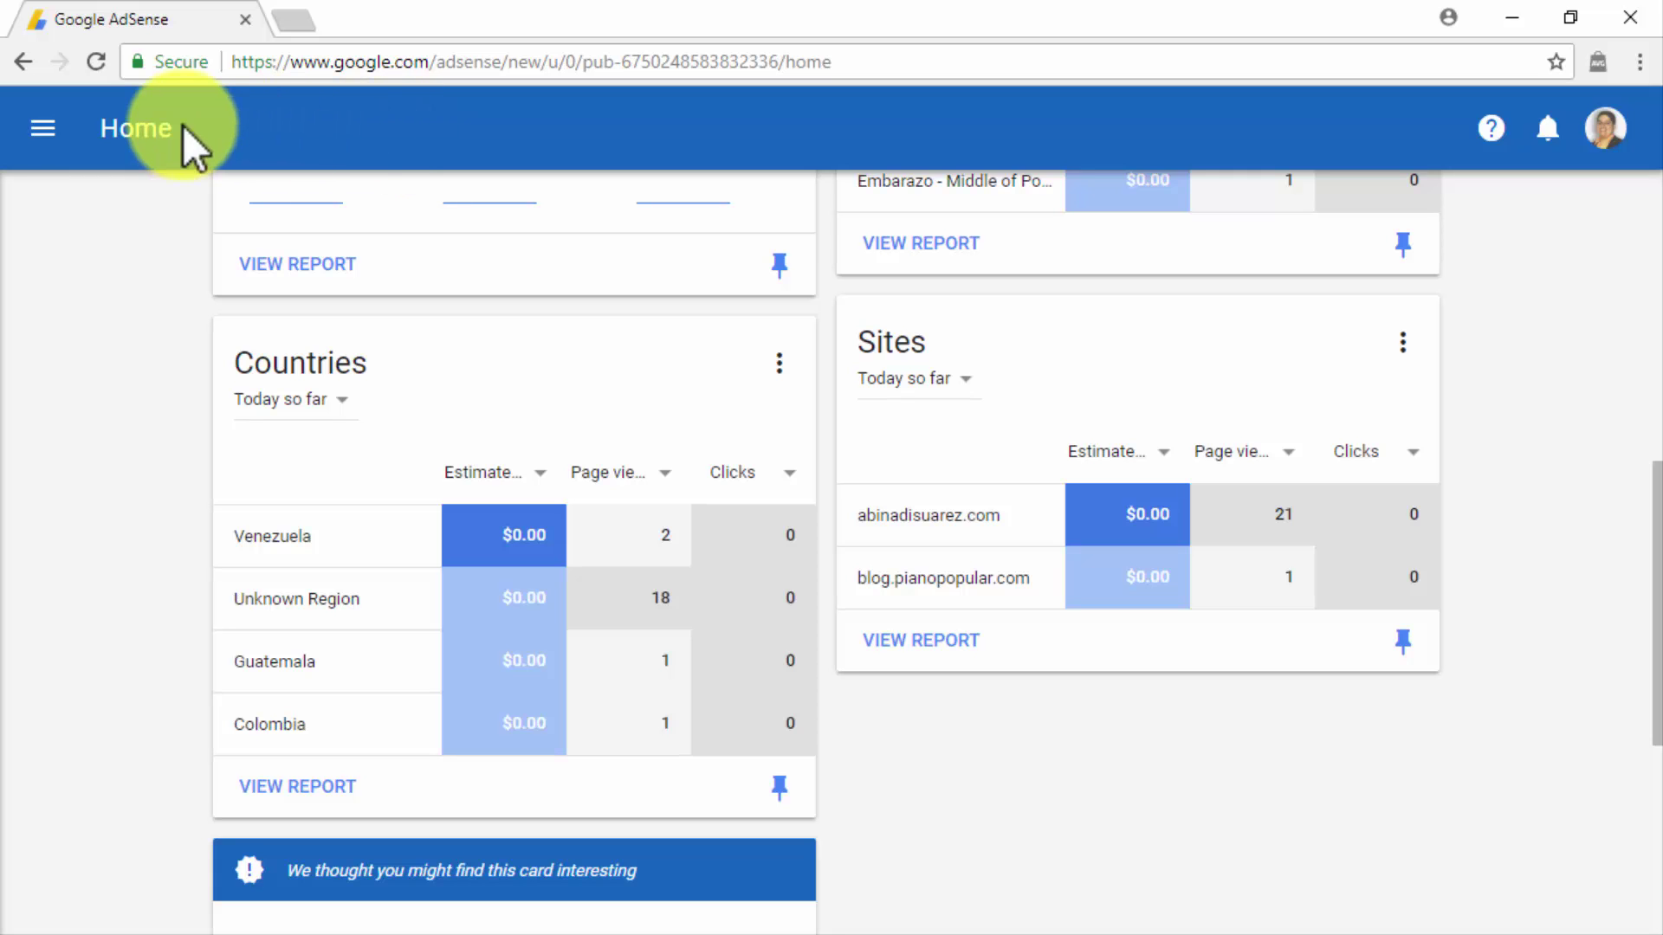
{"action": "left_click", "coordinate": [42, 129]}
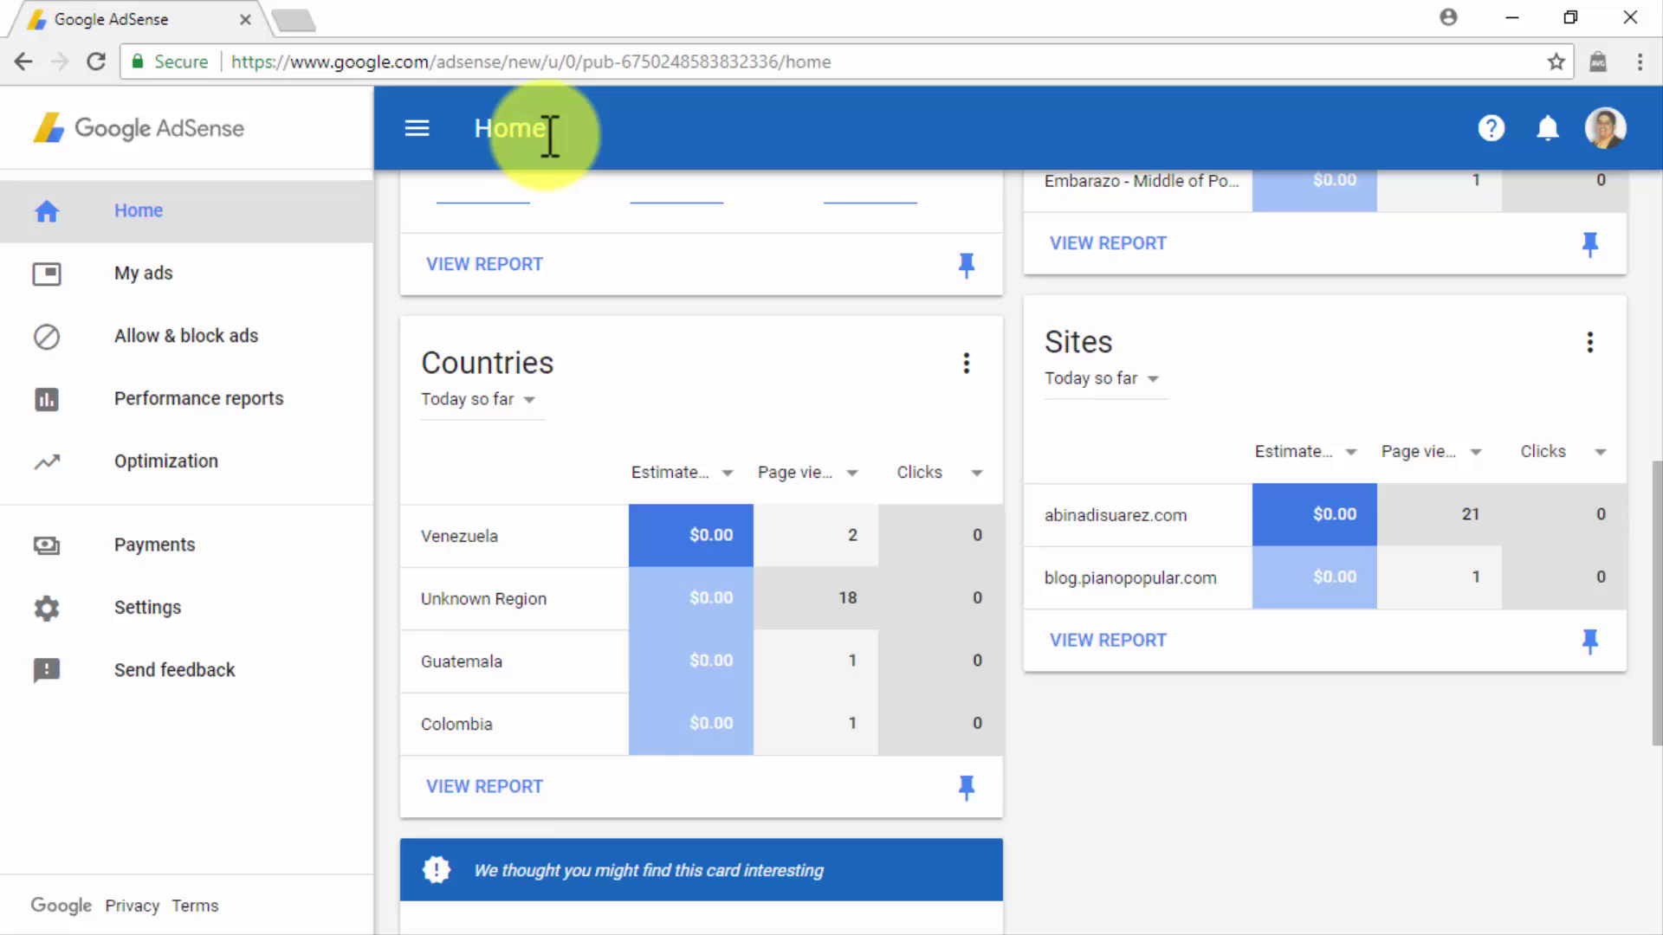
{"action": "left_click", "coordinate": [293, 274]}
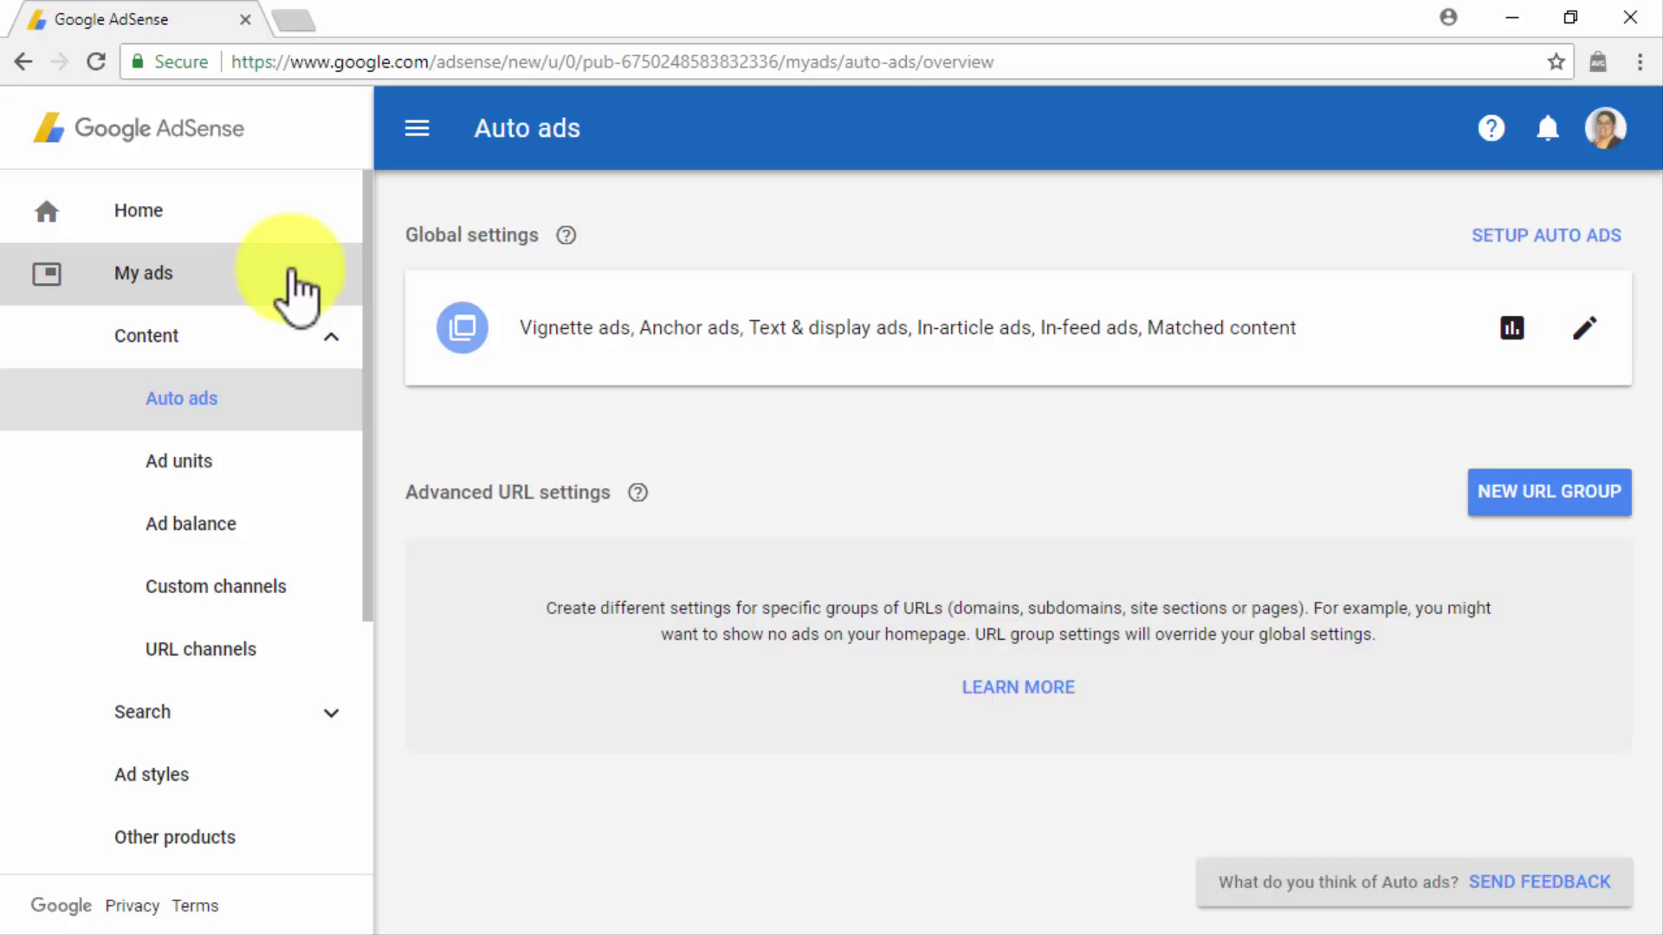
Open My ads > Auto ads and preview the Auto ads setup code, then close it
{"action": "left_click", "coordinate": [305, 340]}
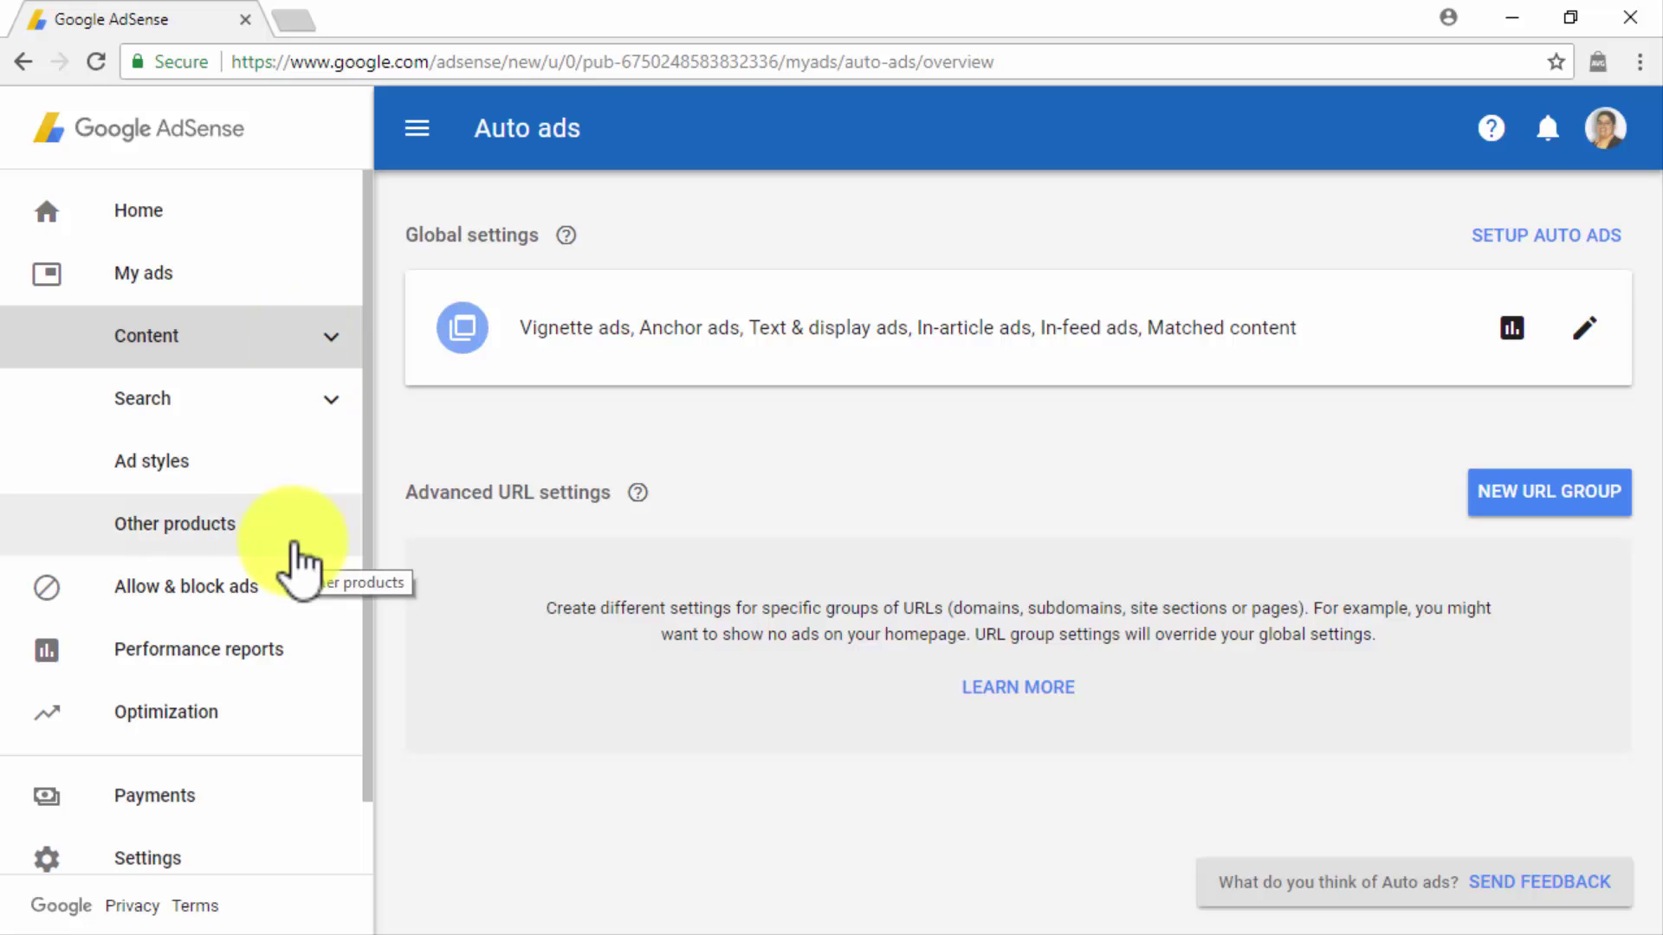
{"action": "left_click", "coordinate": [297, 345]}
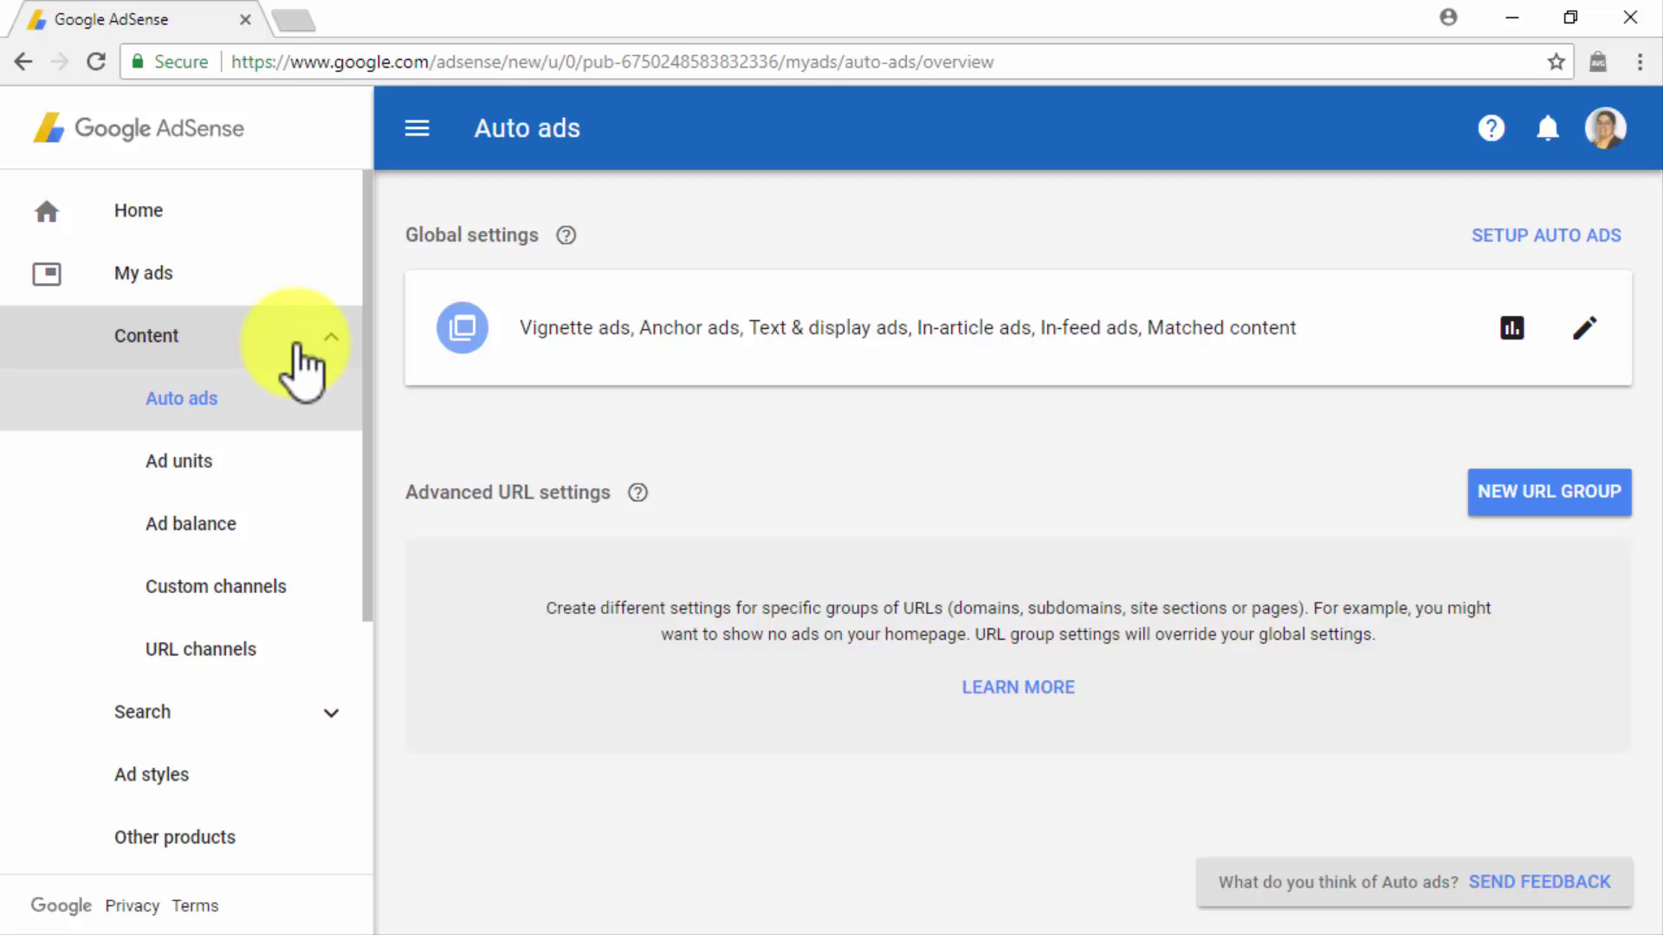
{"action": "left_click", "coordinate": [303, 398]}
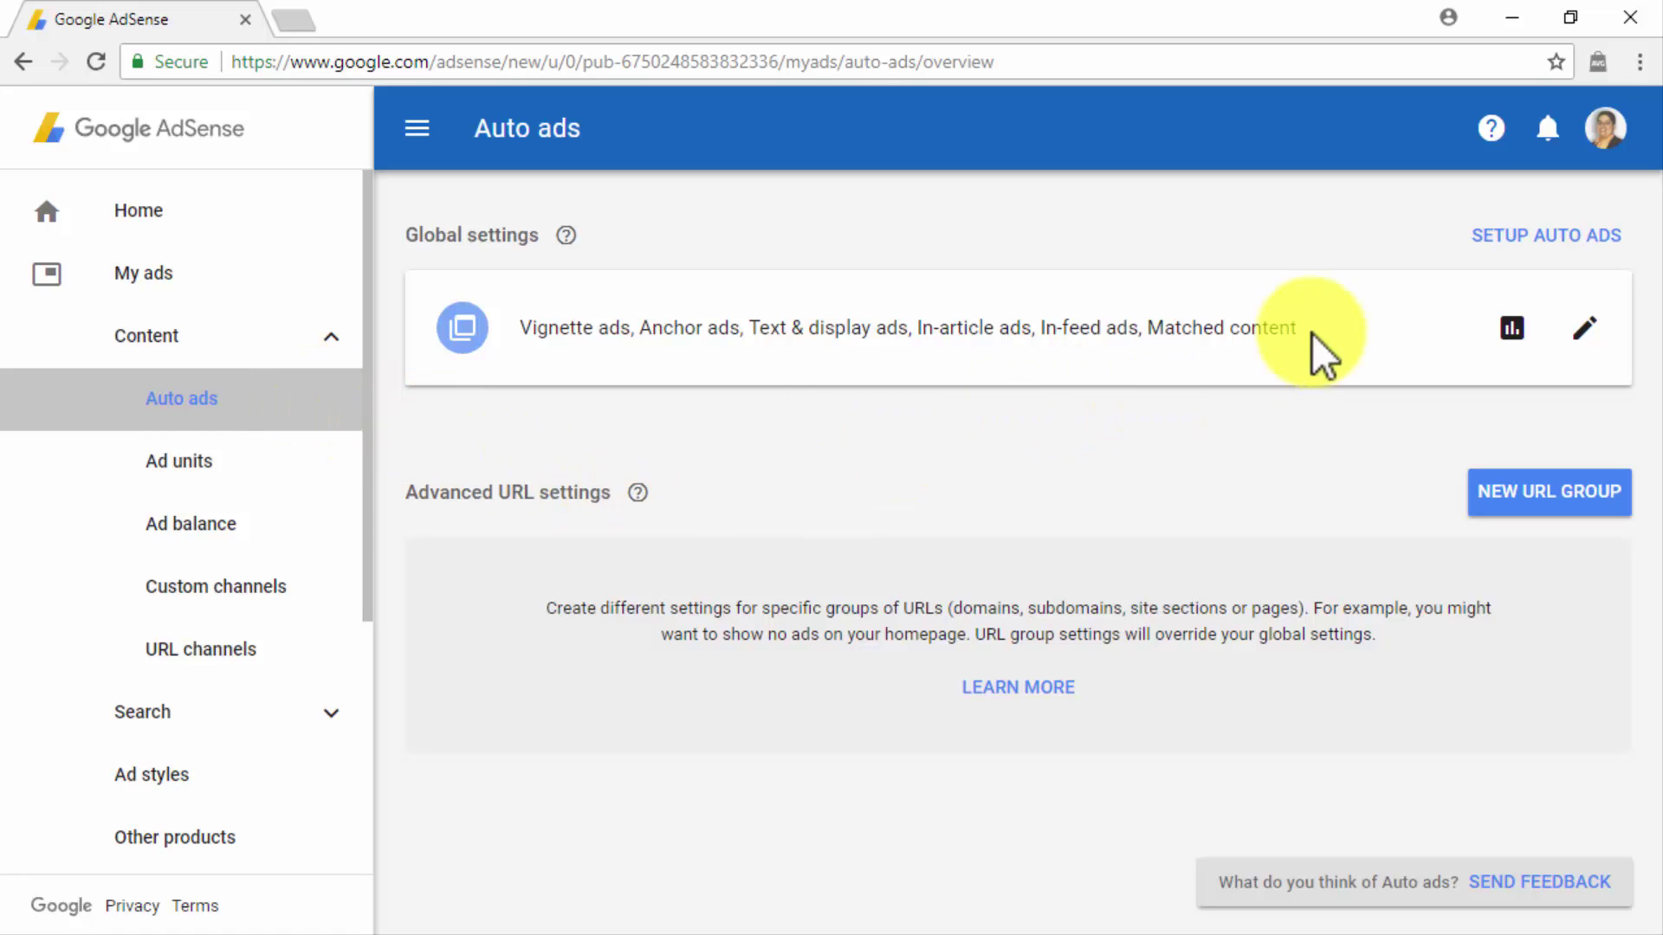
{"action": "left_click", "coordinate": [1576, 247]}
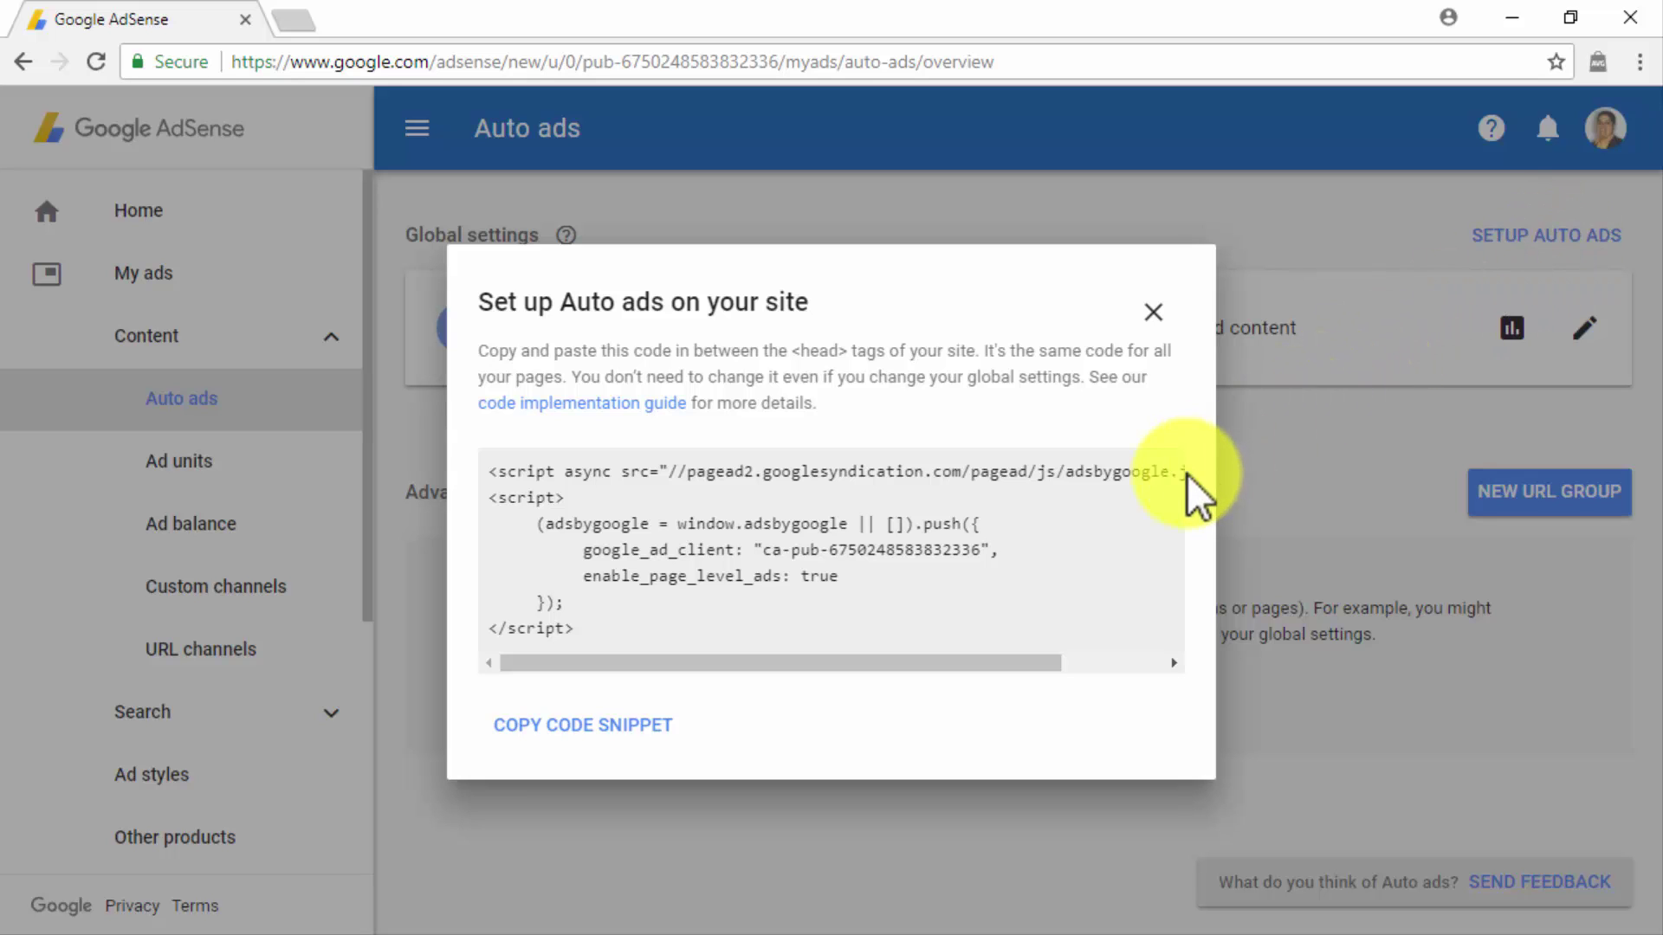
{"action": "left_click", "coordinate": [1153, 312]}
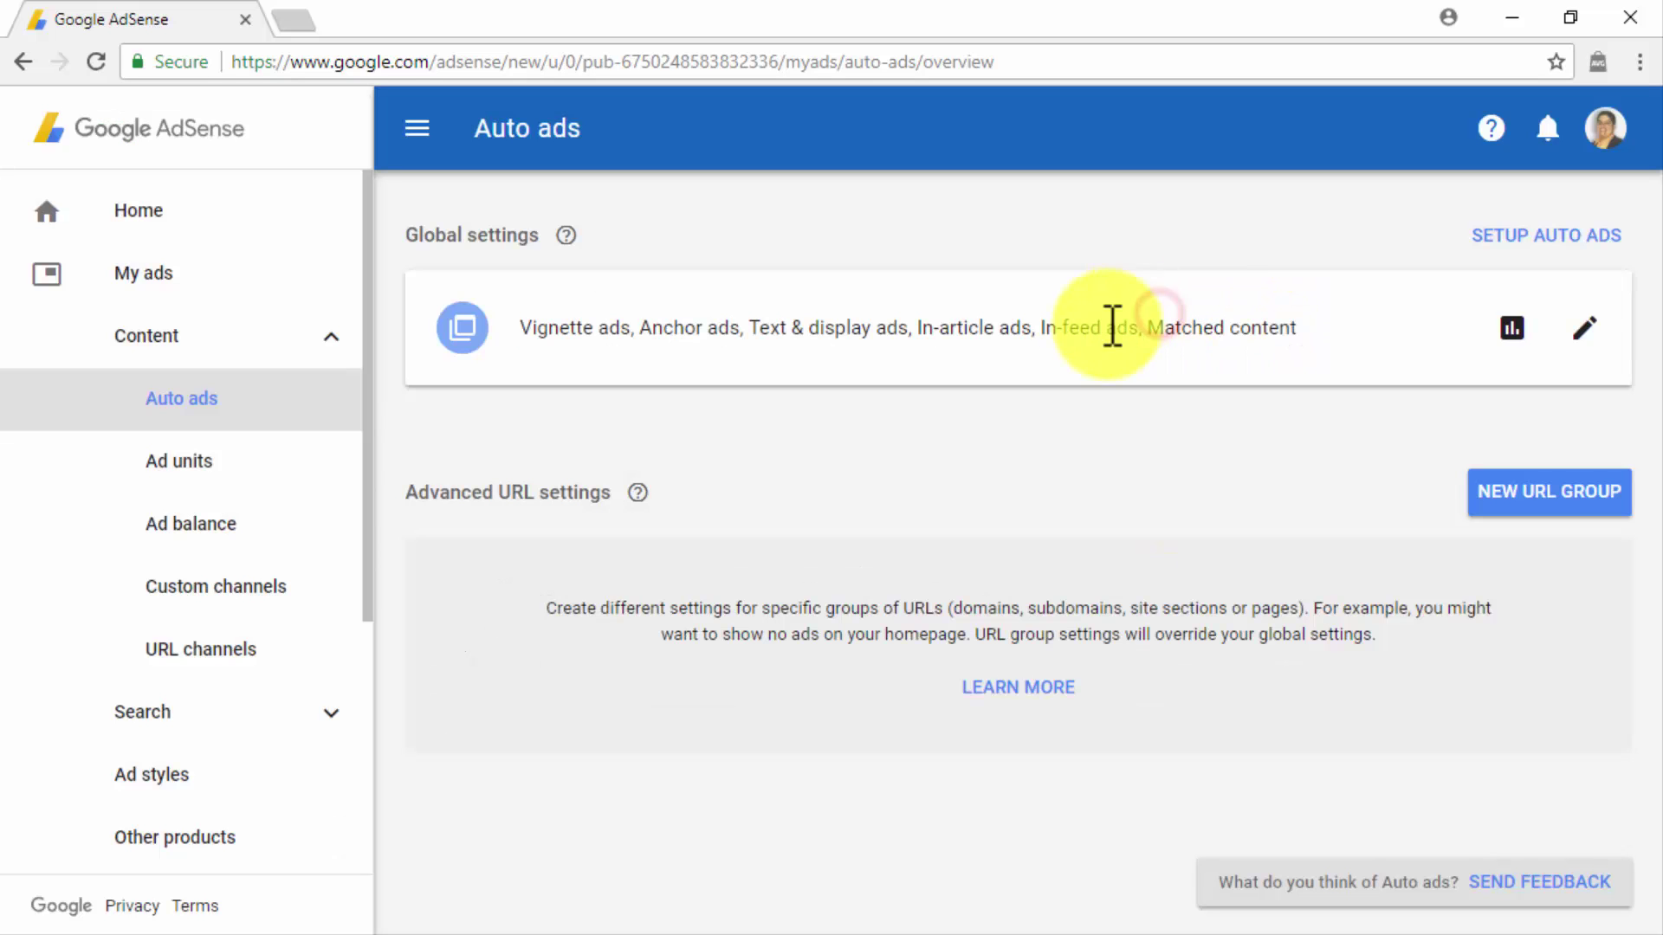
Open Ad units, then Ad balance, and scroll to the 100% fill-rate chart
{"action": "left_click", "coordinate": [267, 472]}
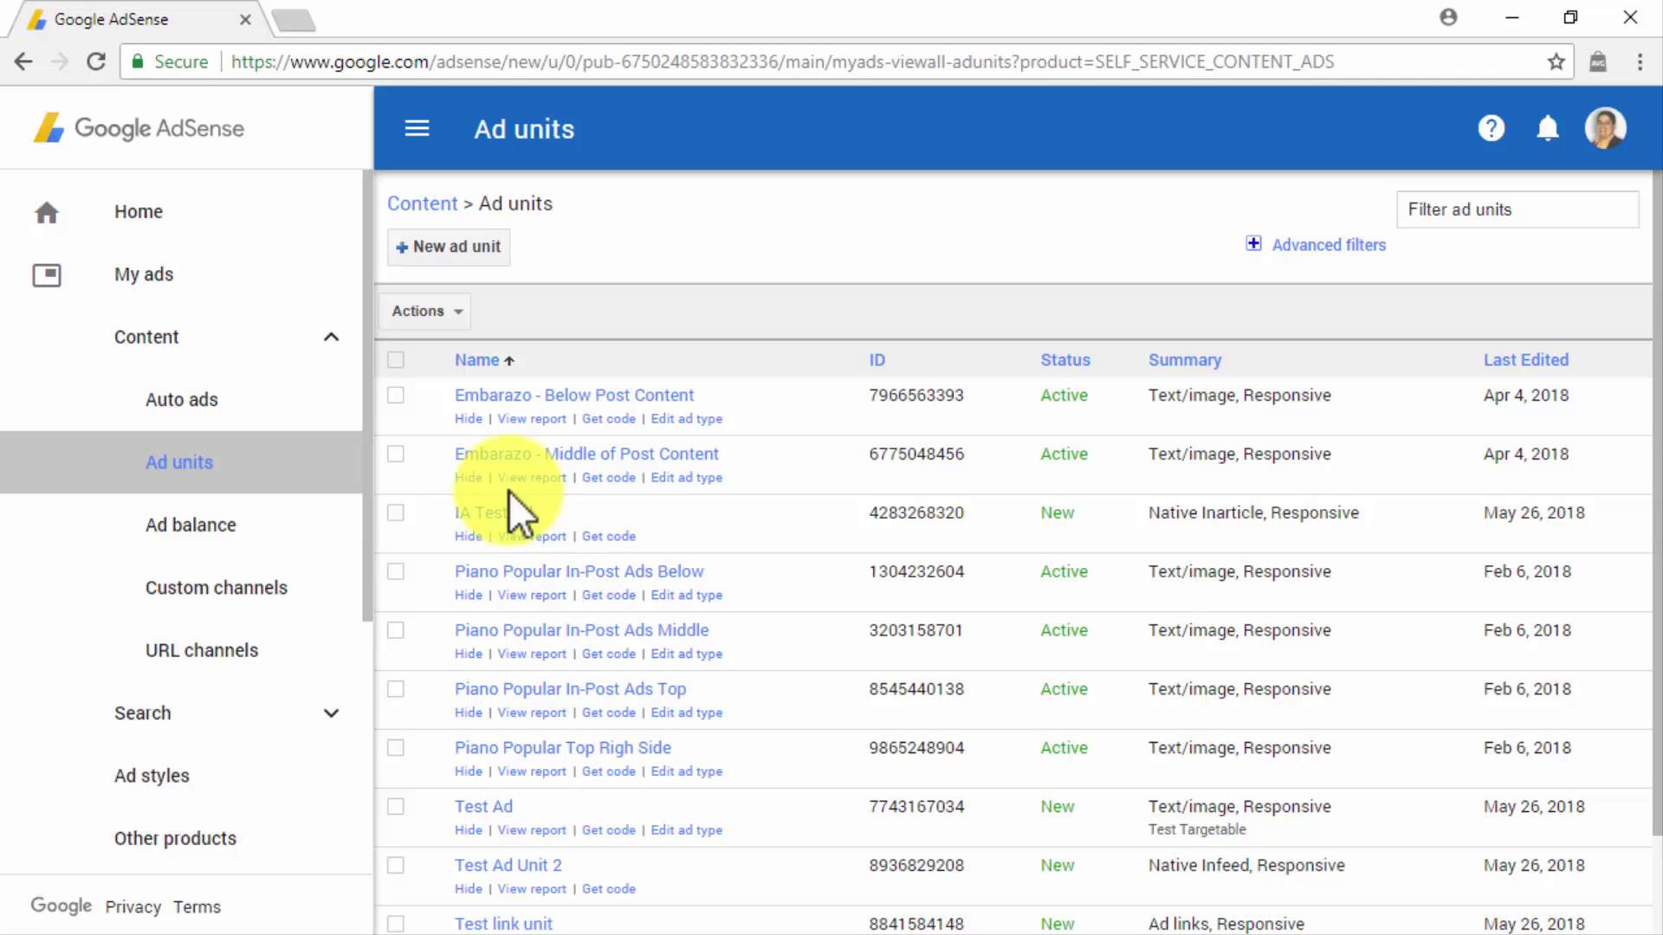
{"action": "left_click", "coordinate": [310, 524]}
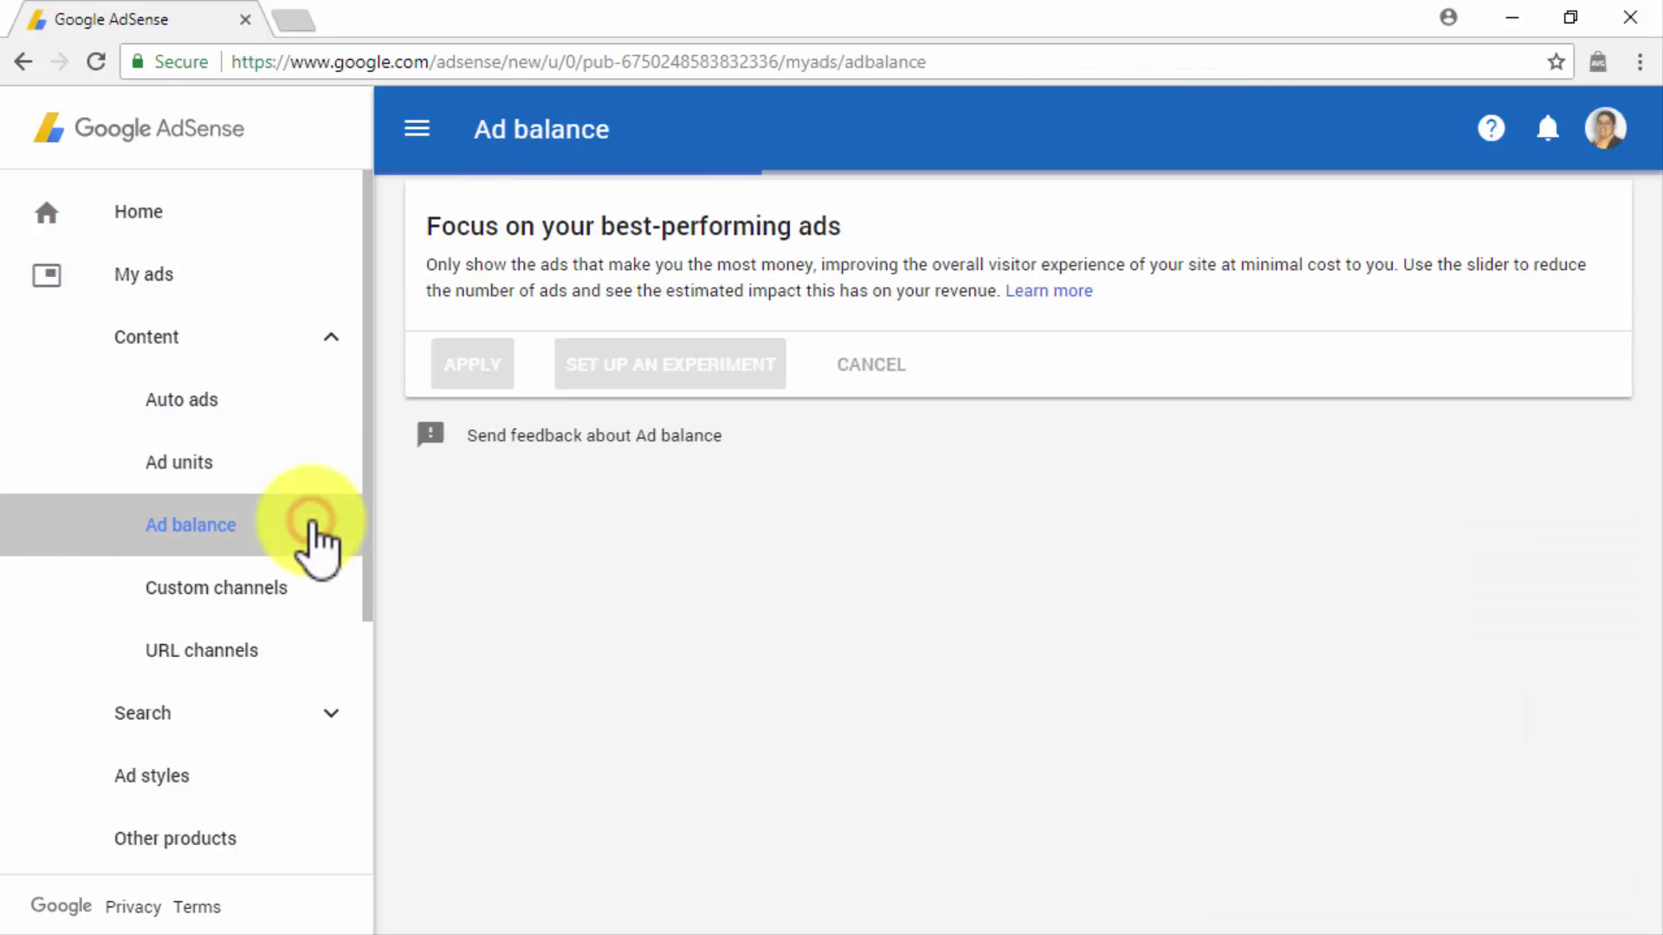
{"action": "scroll", "coordinate": [547, 516], "scroll_direction": "down", "scroll_amount": 1}
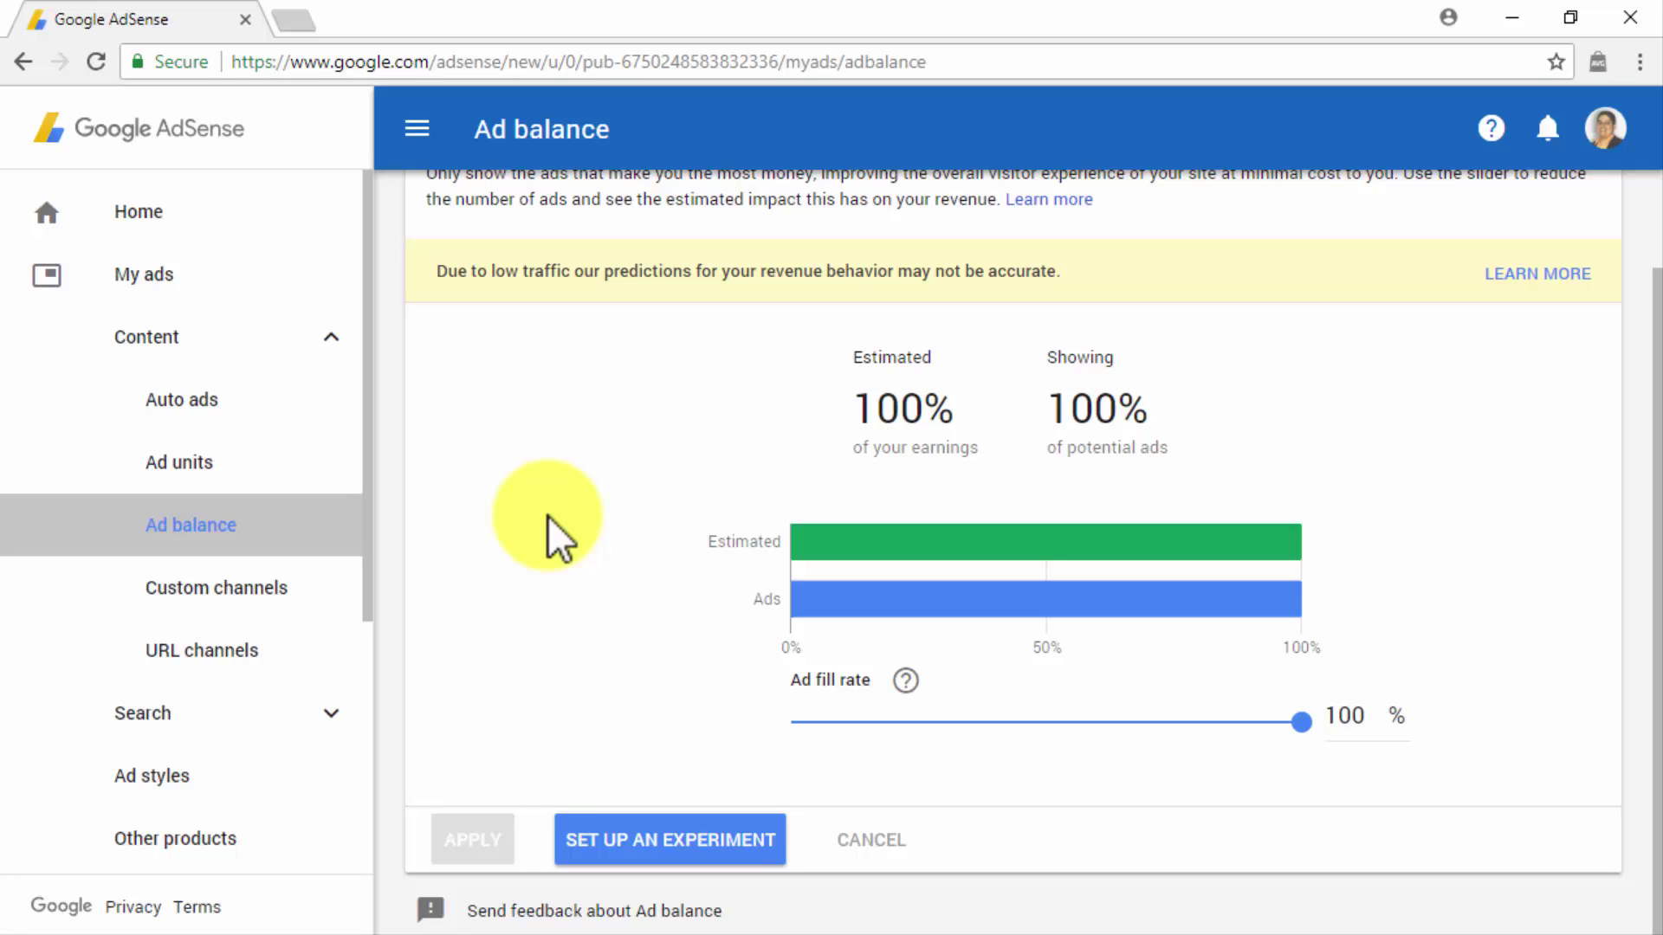
Open Custom channels, start a new custom channel, then cancel the dialog
{"action": "left_click", "coordinate": [329, 576]}
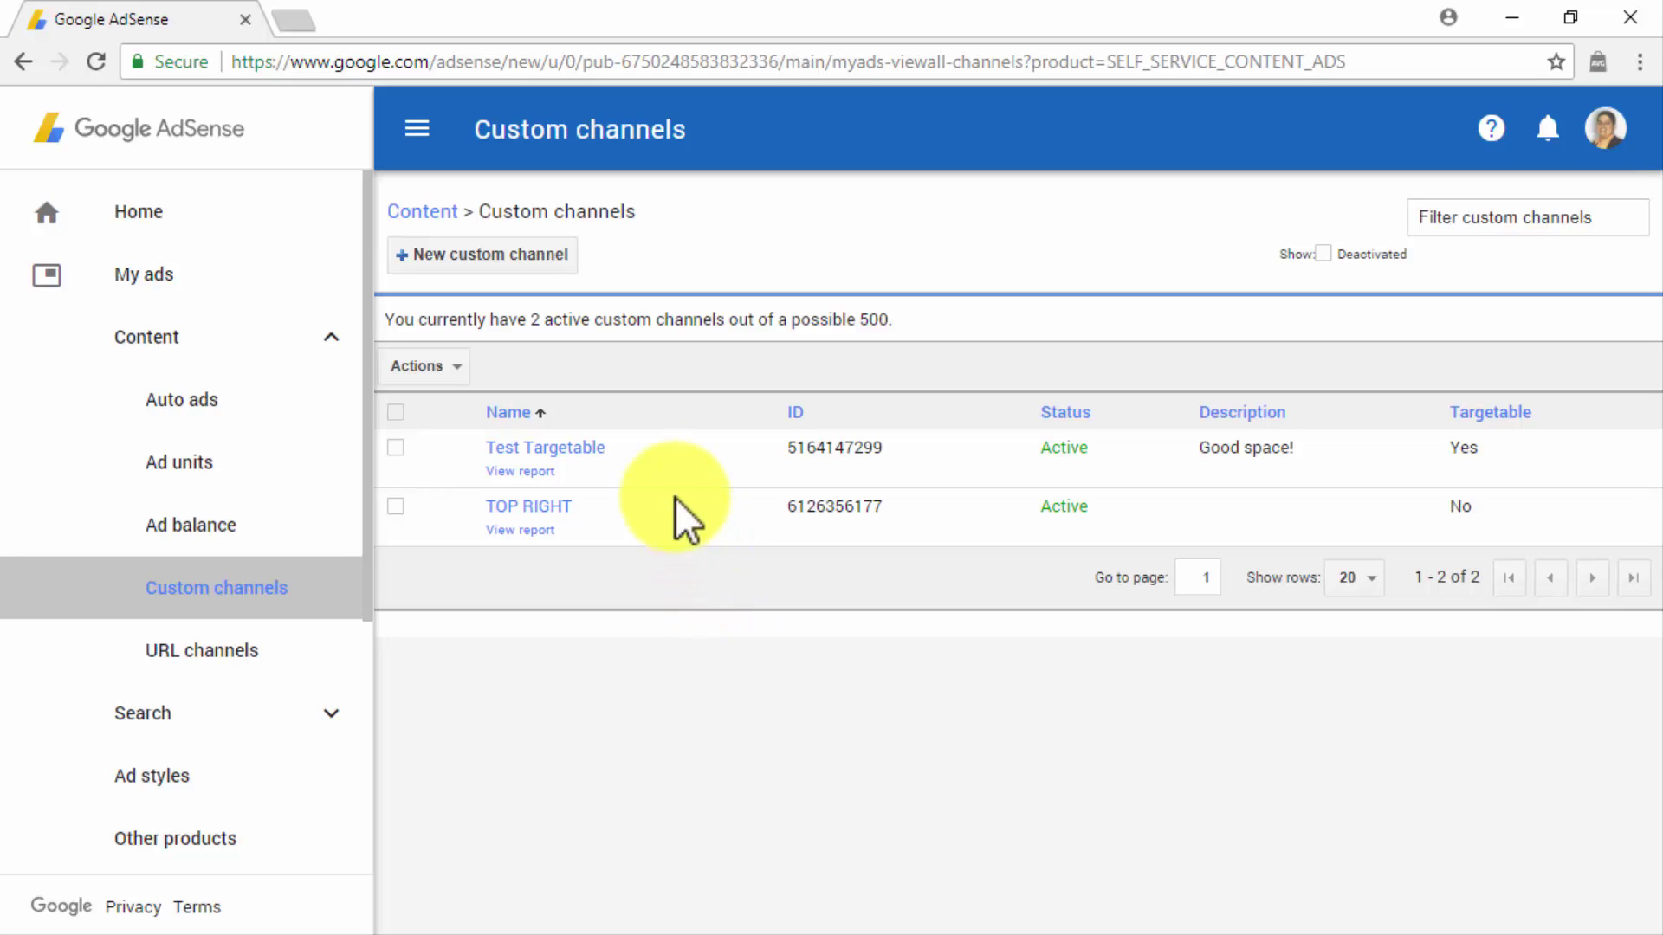
{"action": "left_click", "coordinate": [549, 264]}
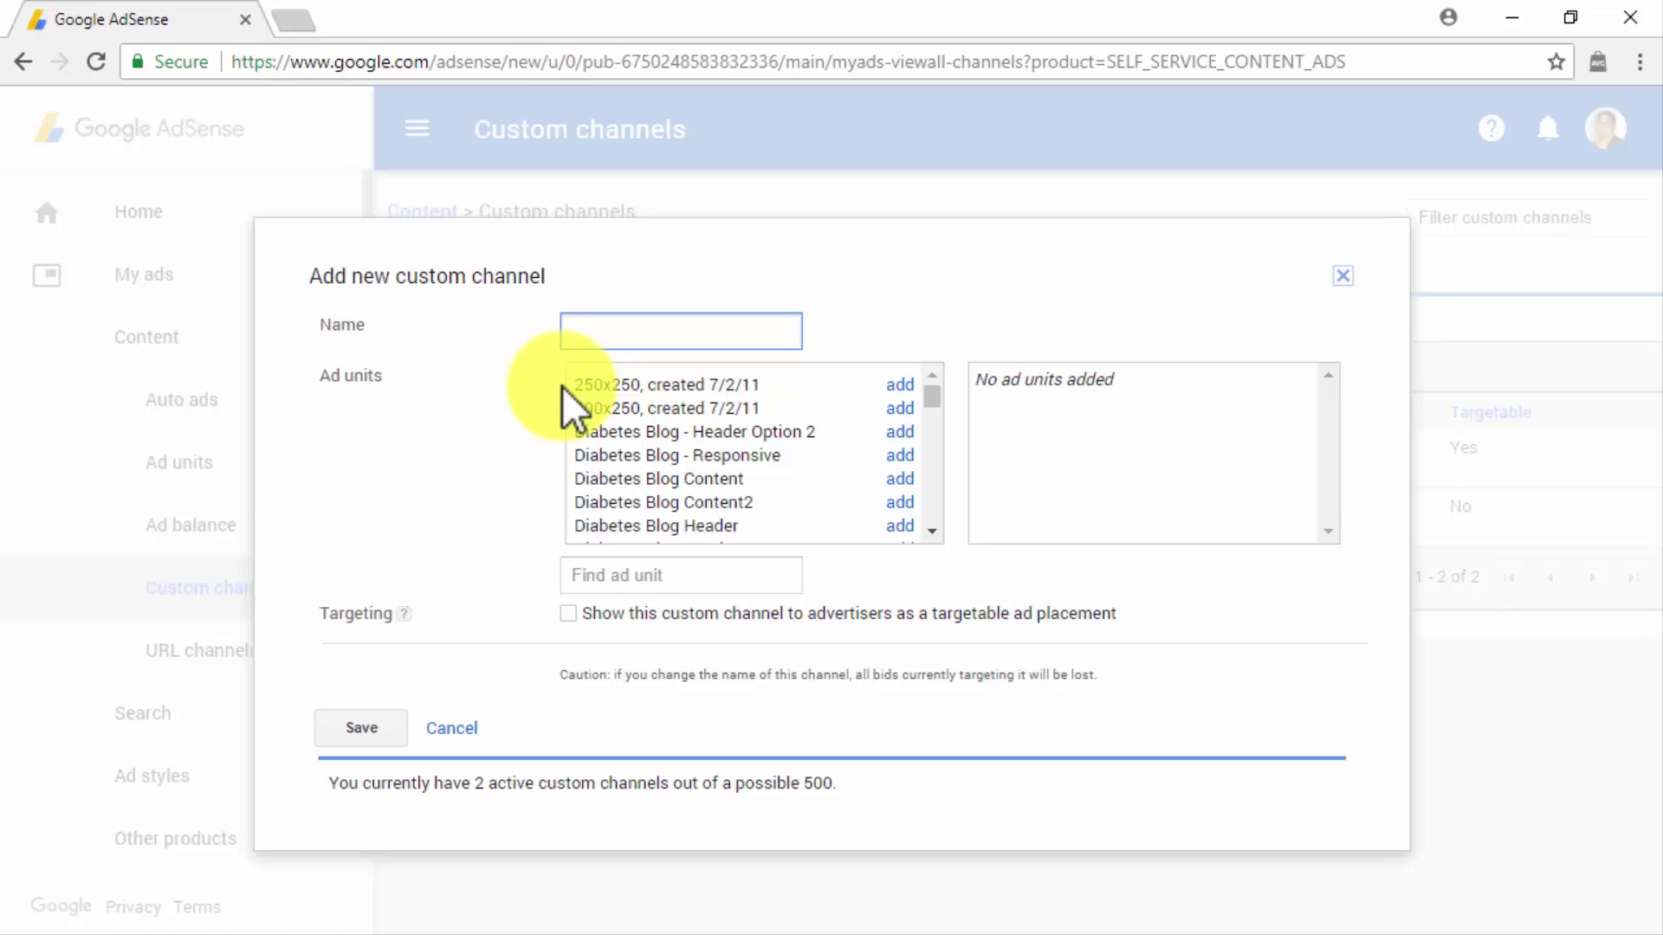
{"action": "left_click", "coordinate": [1344, 277]}
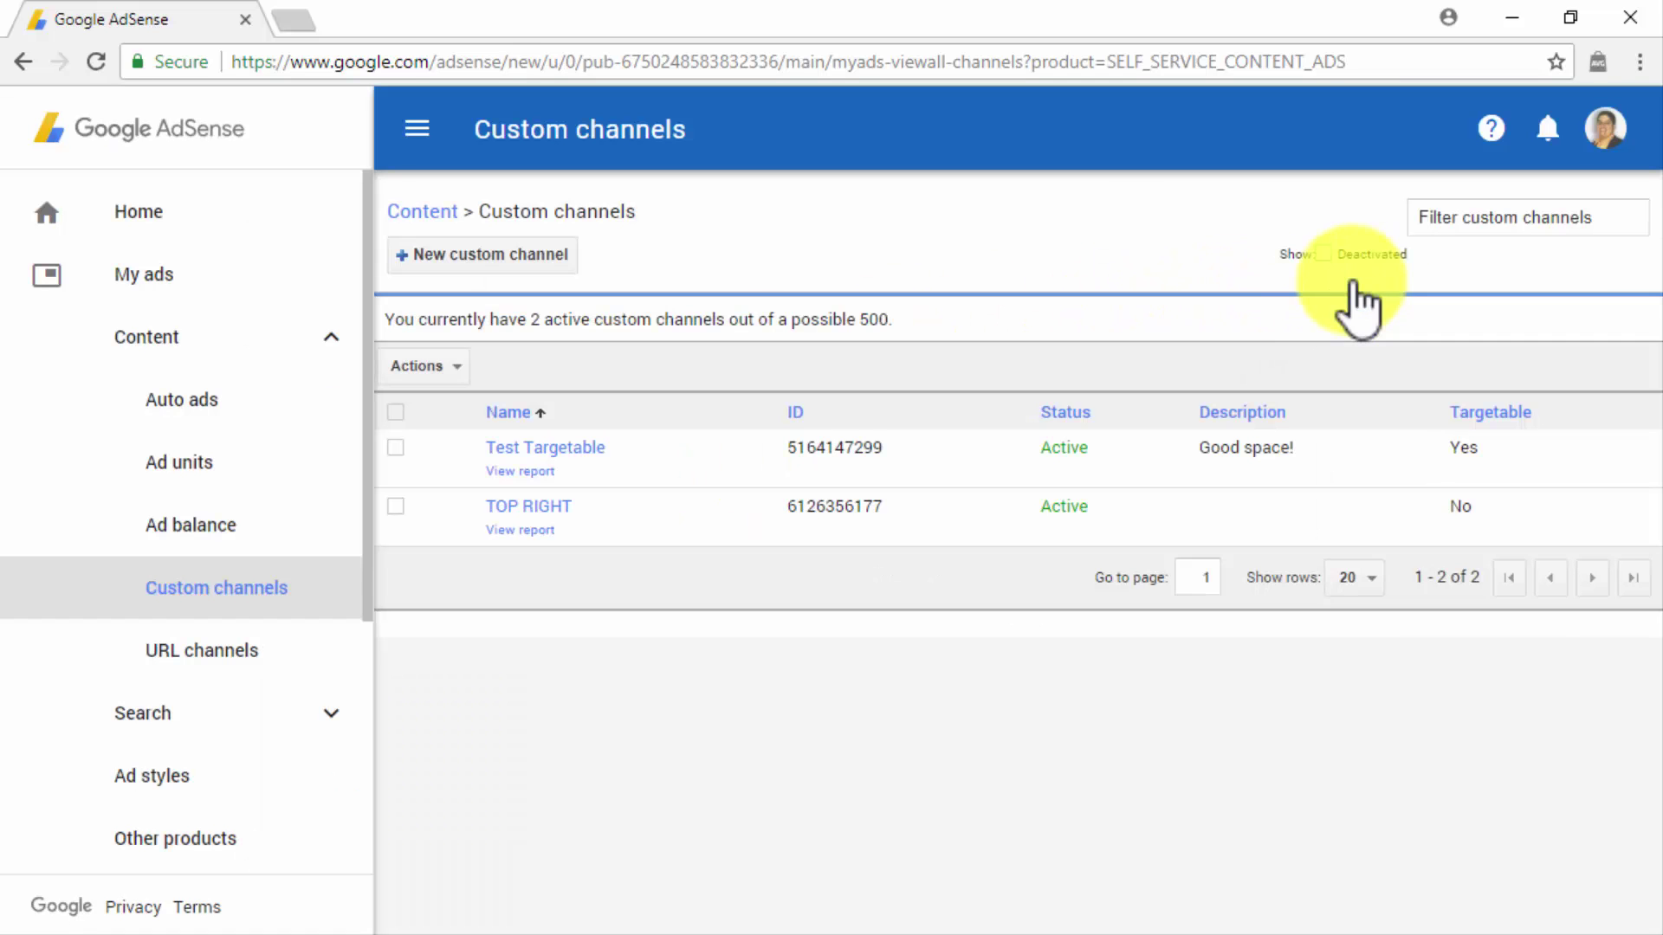
On URL channels, paste two site addresses into a new URL channel, then dismiss it unsaved
{"action": "left_click", "coordinate": [320, 641]}
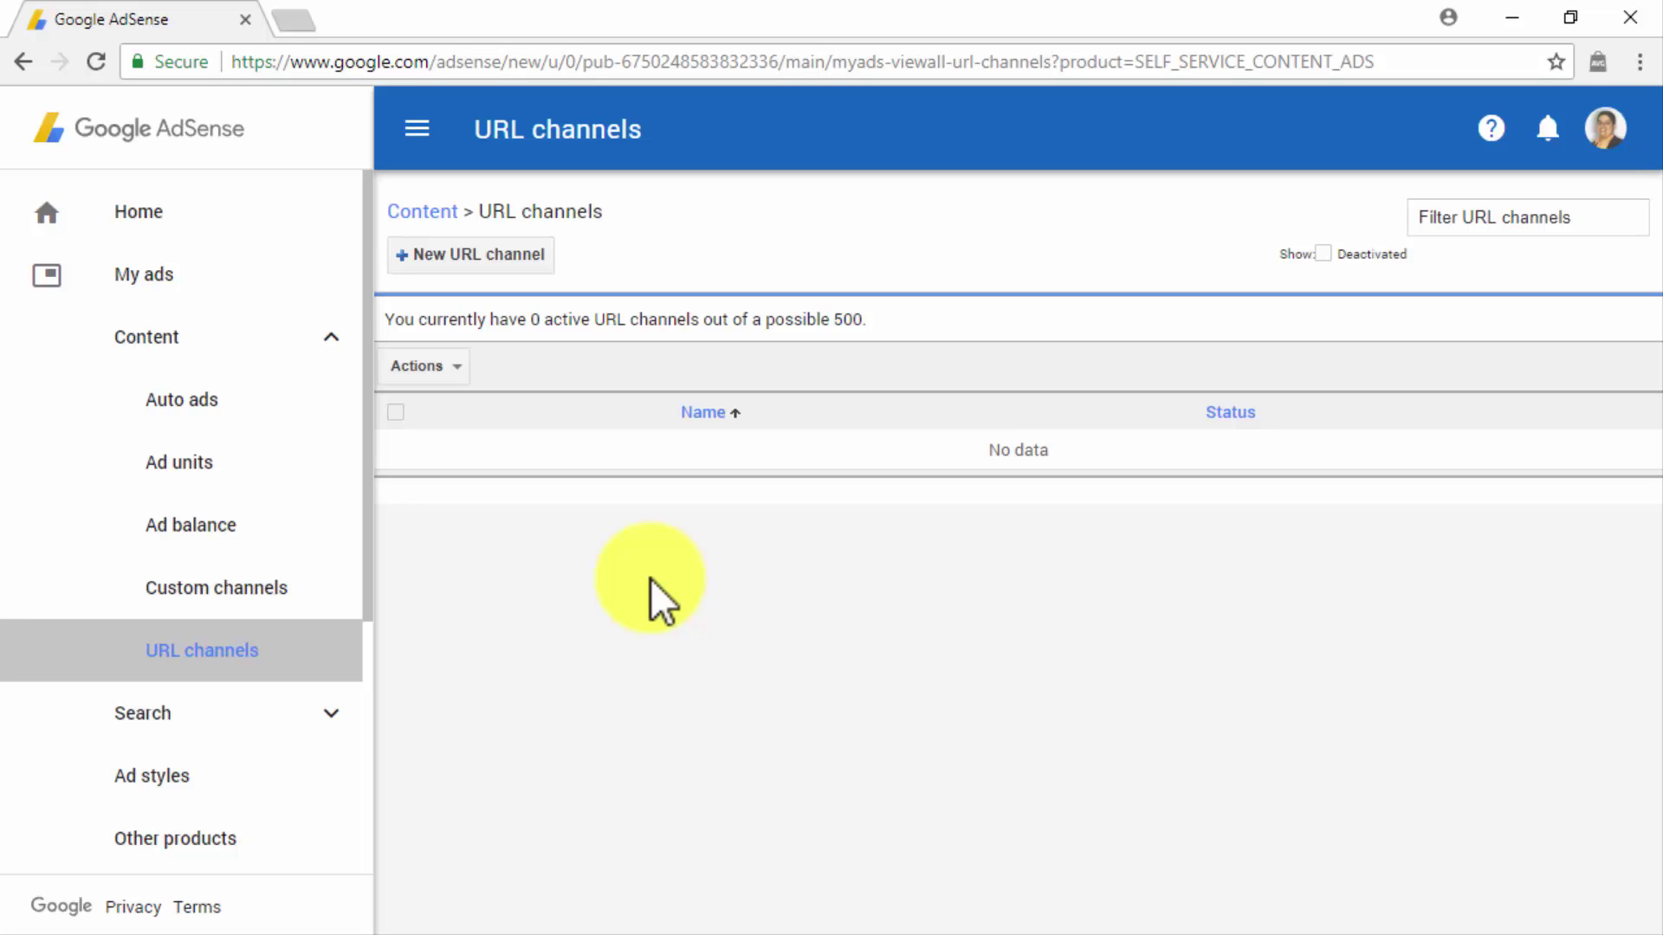
{"action": "left_click", "coordinate": [487, 252]}
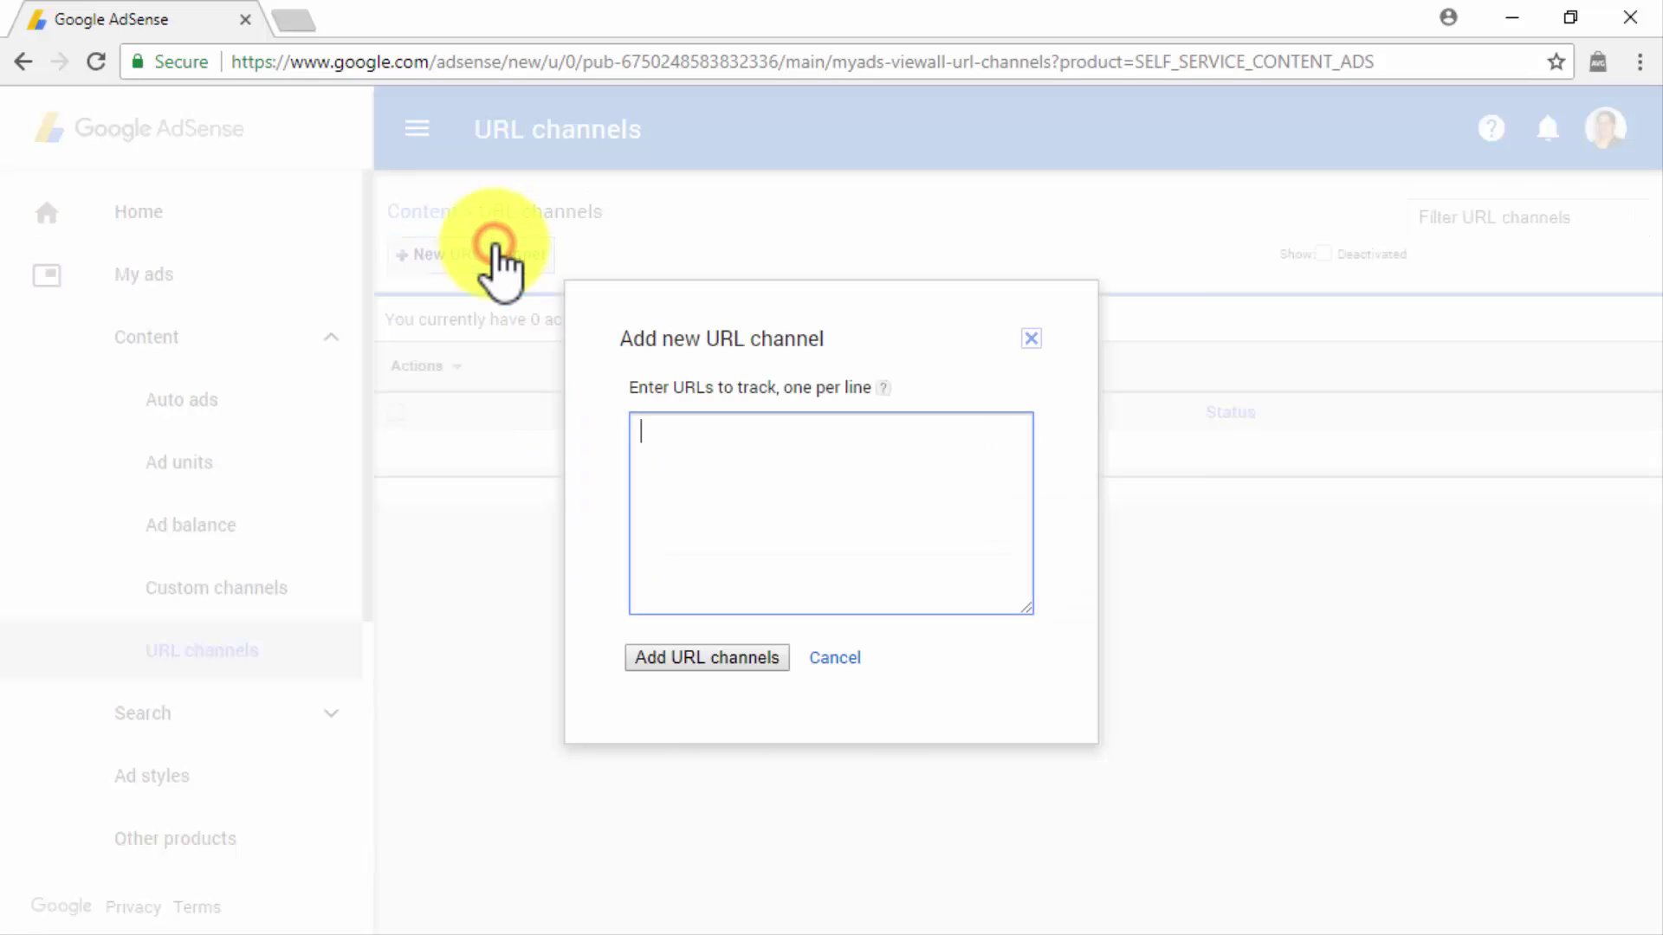
{"action": "type", "text": "abinadisuarez.com"}
{"action": "key", "text": "Return"}
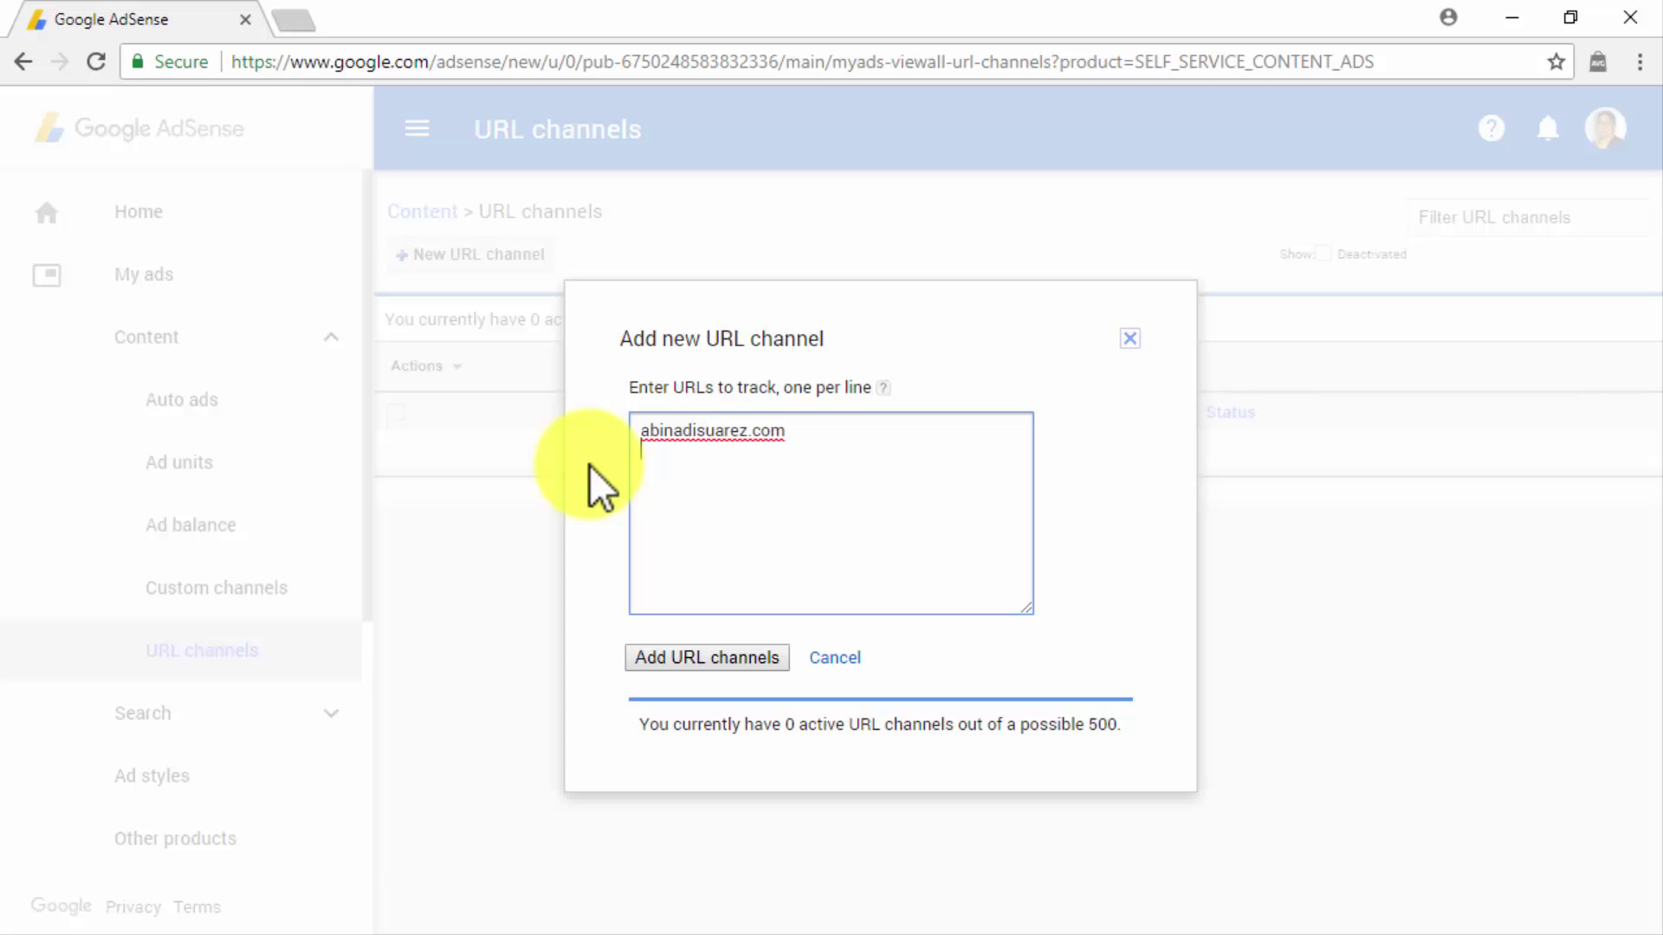
{"action": "type", "text": "diabetescaremadeeasy.com"}
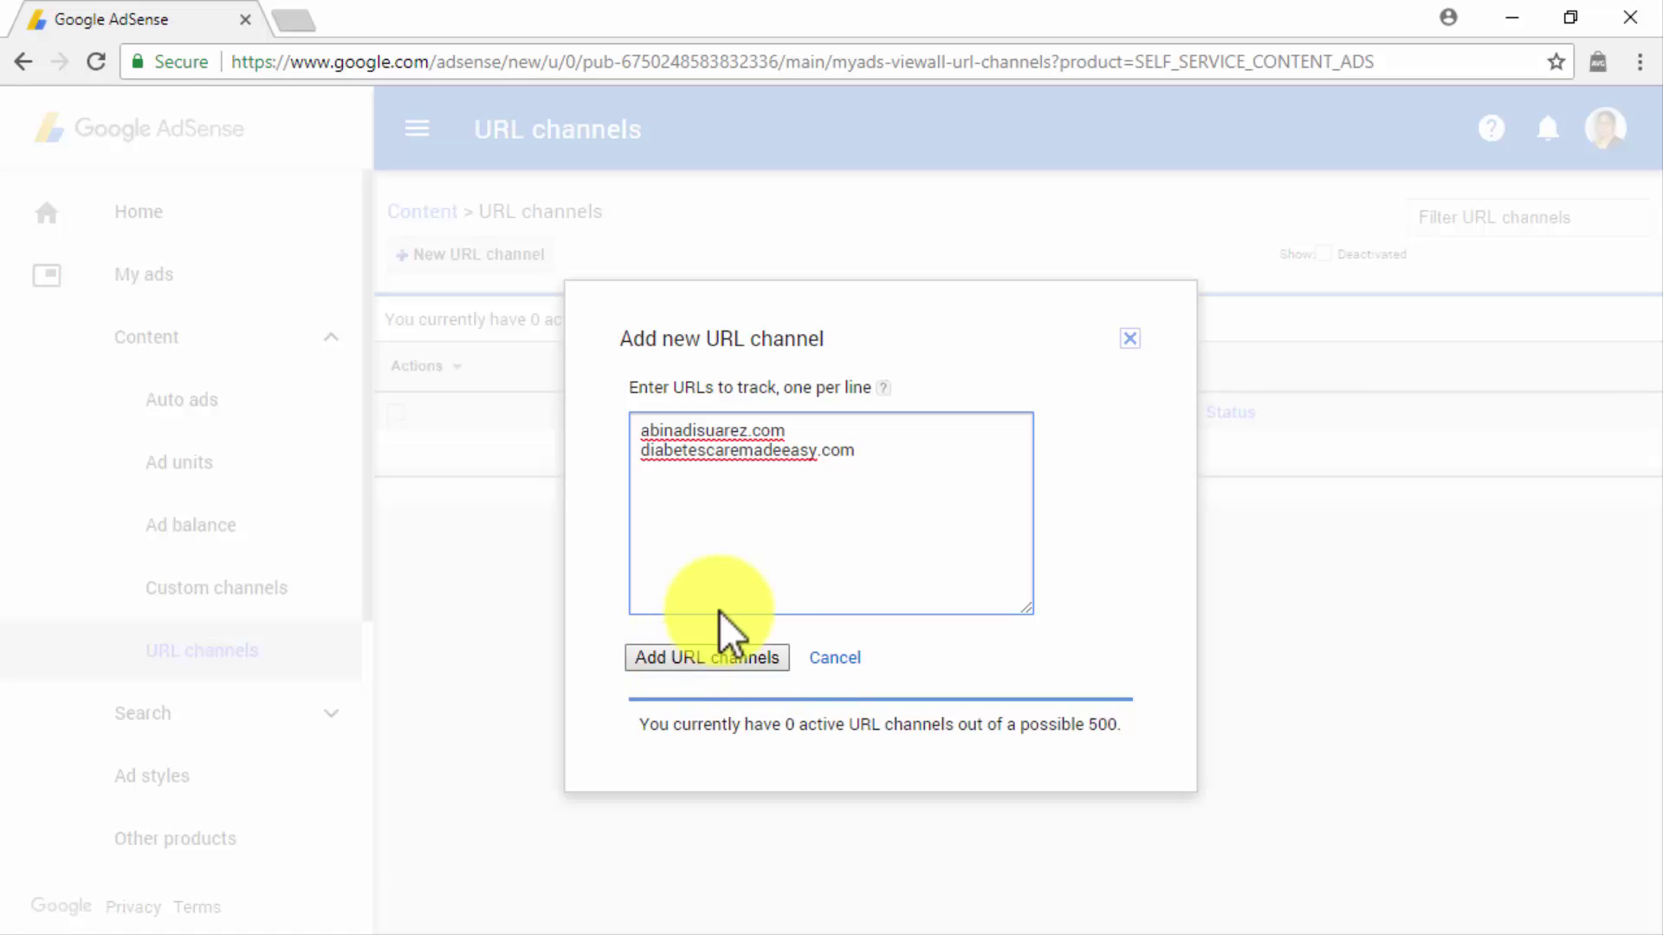
{"action": "left_click", "coordinate": [1127, 339]}
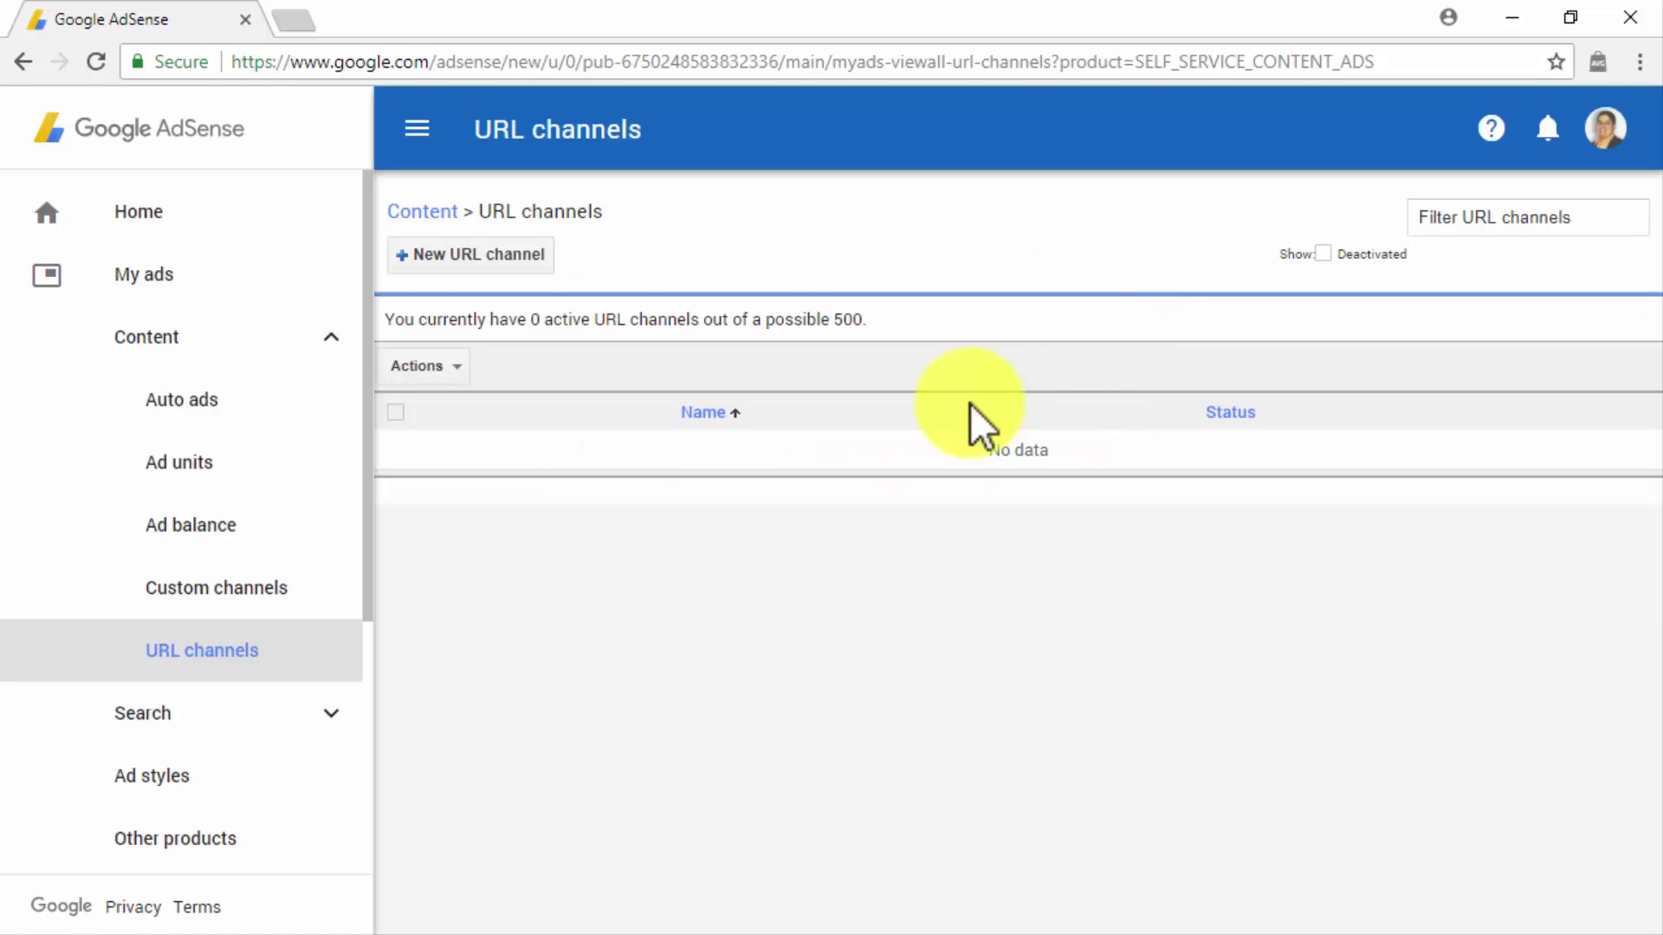
{"action": "left_click", "coordinate": [242, 778]}
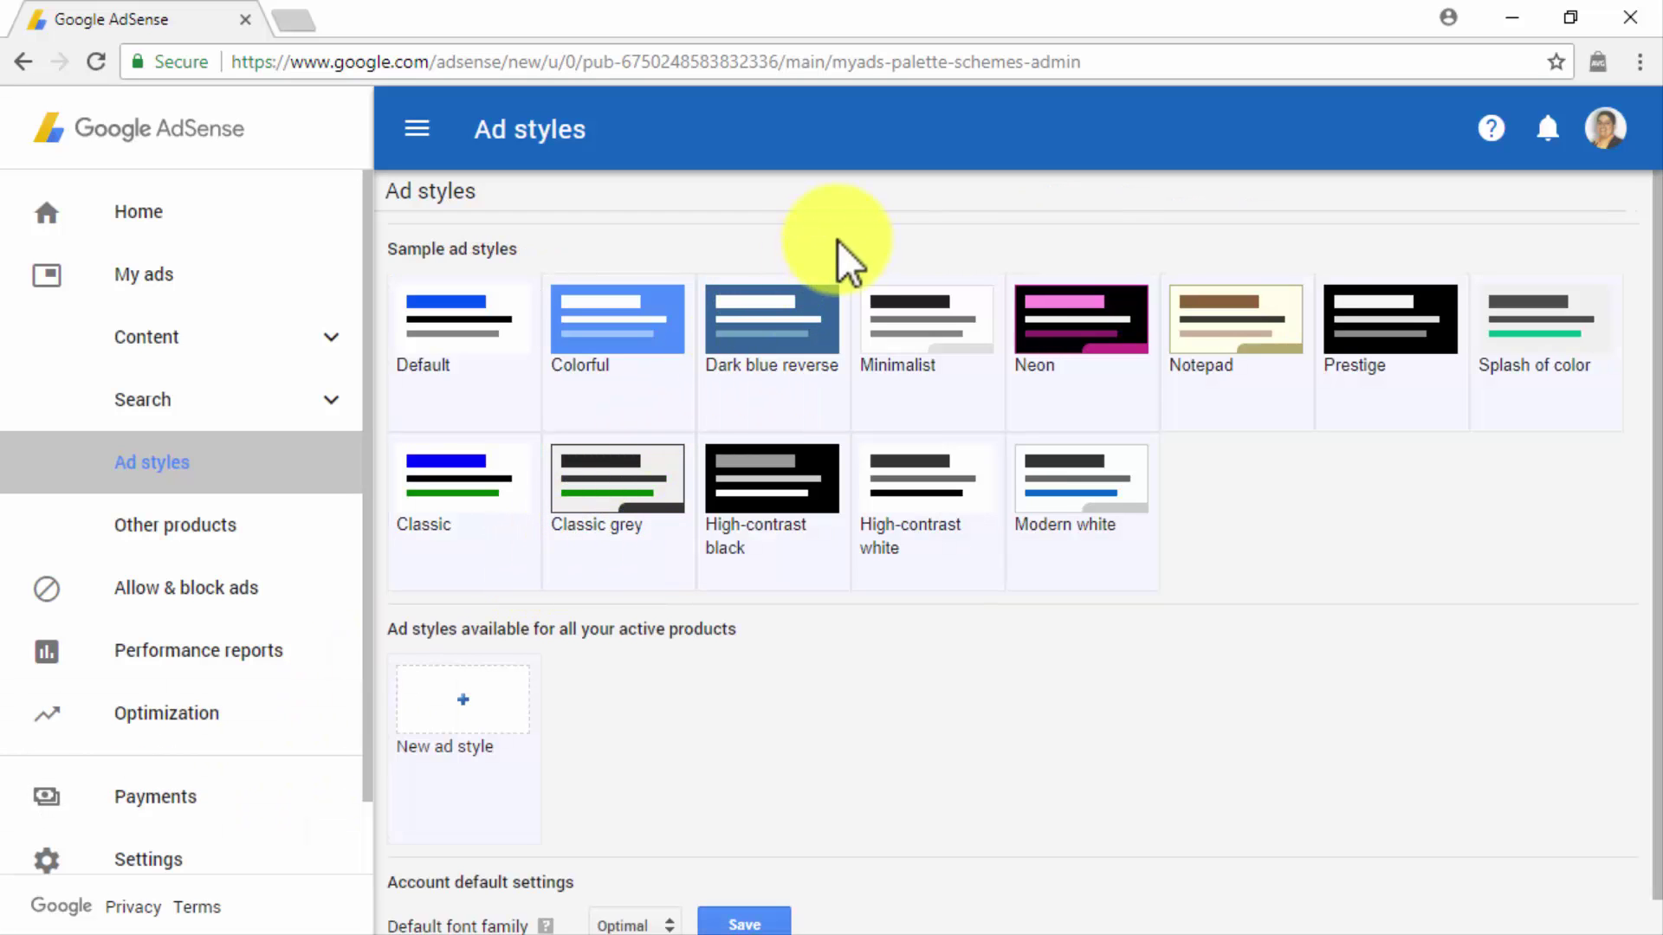
{"action": "left_click", "coordinate": [885, 317]}
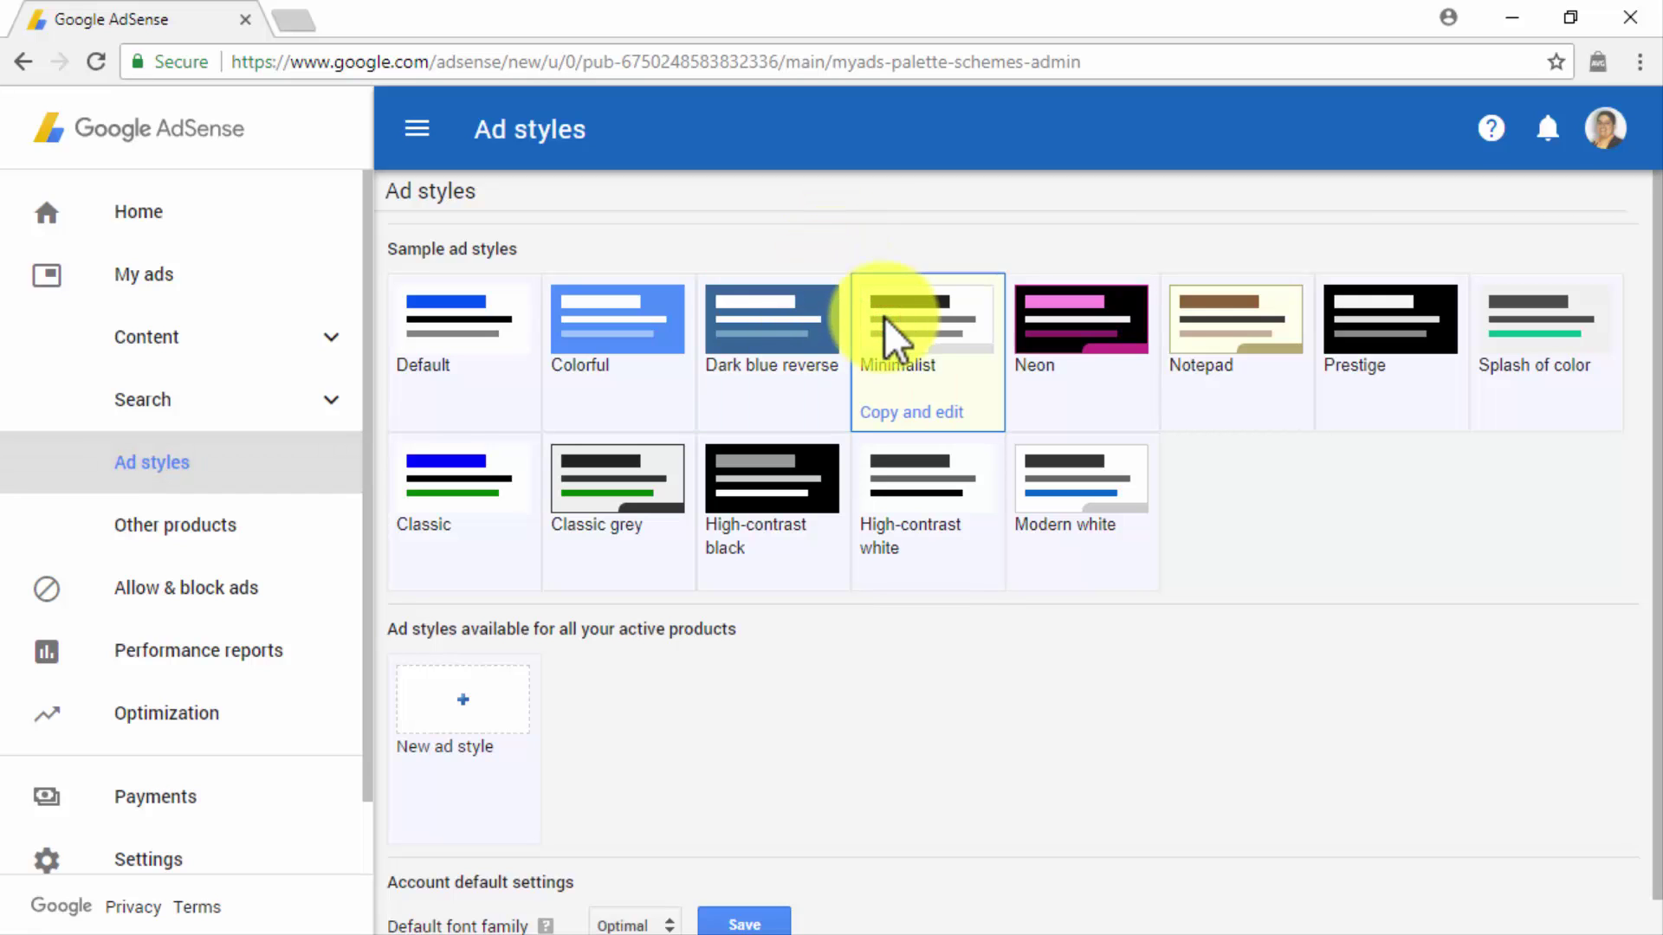
{"action": "left_click", "coordinate": [497, 694]}
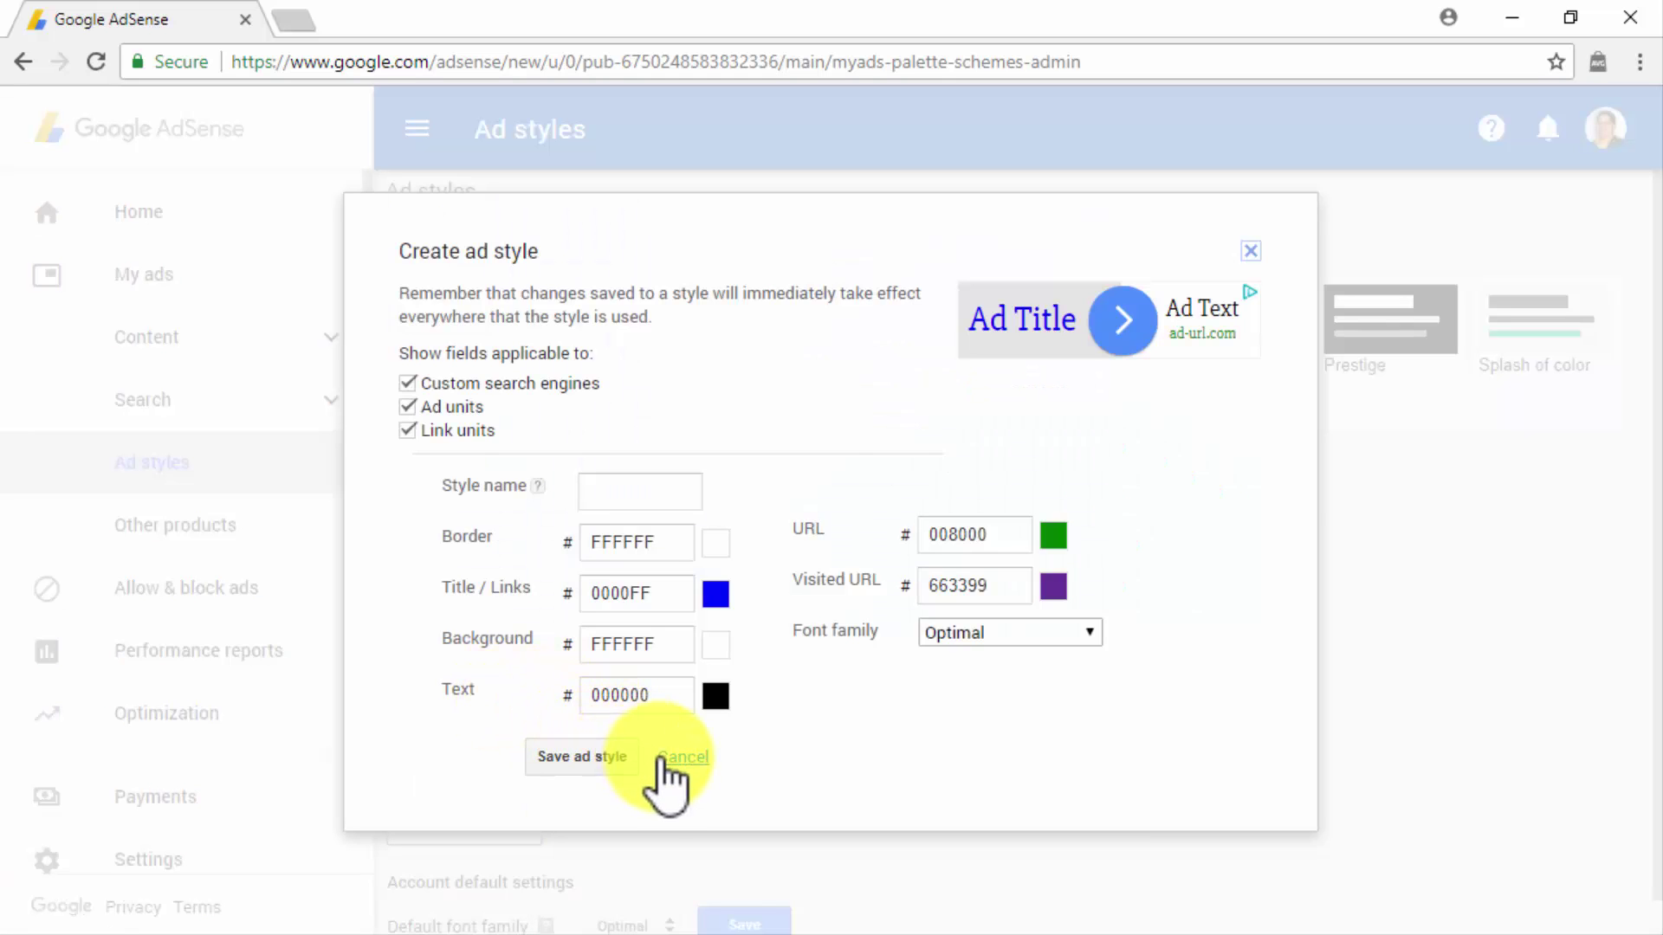
{"action": "left_click", "coordinate": [663, 757]}
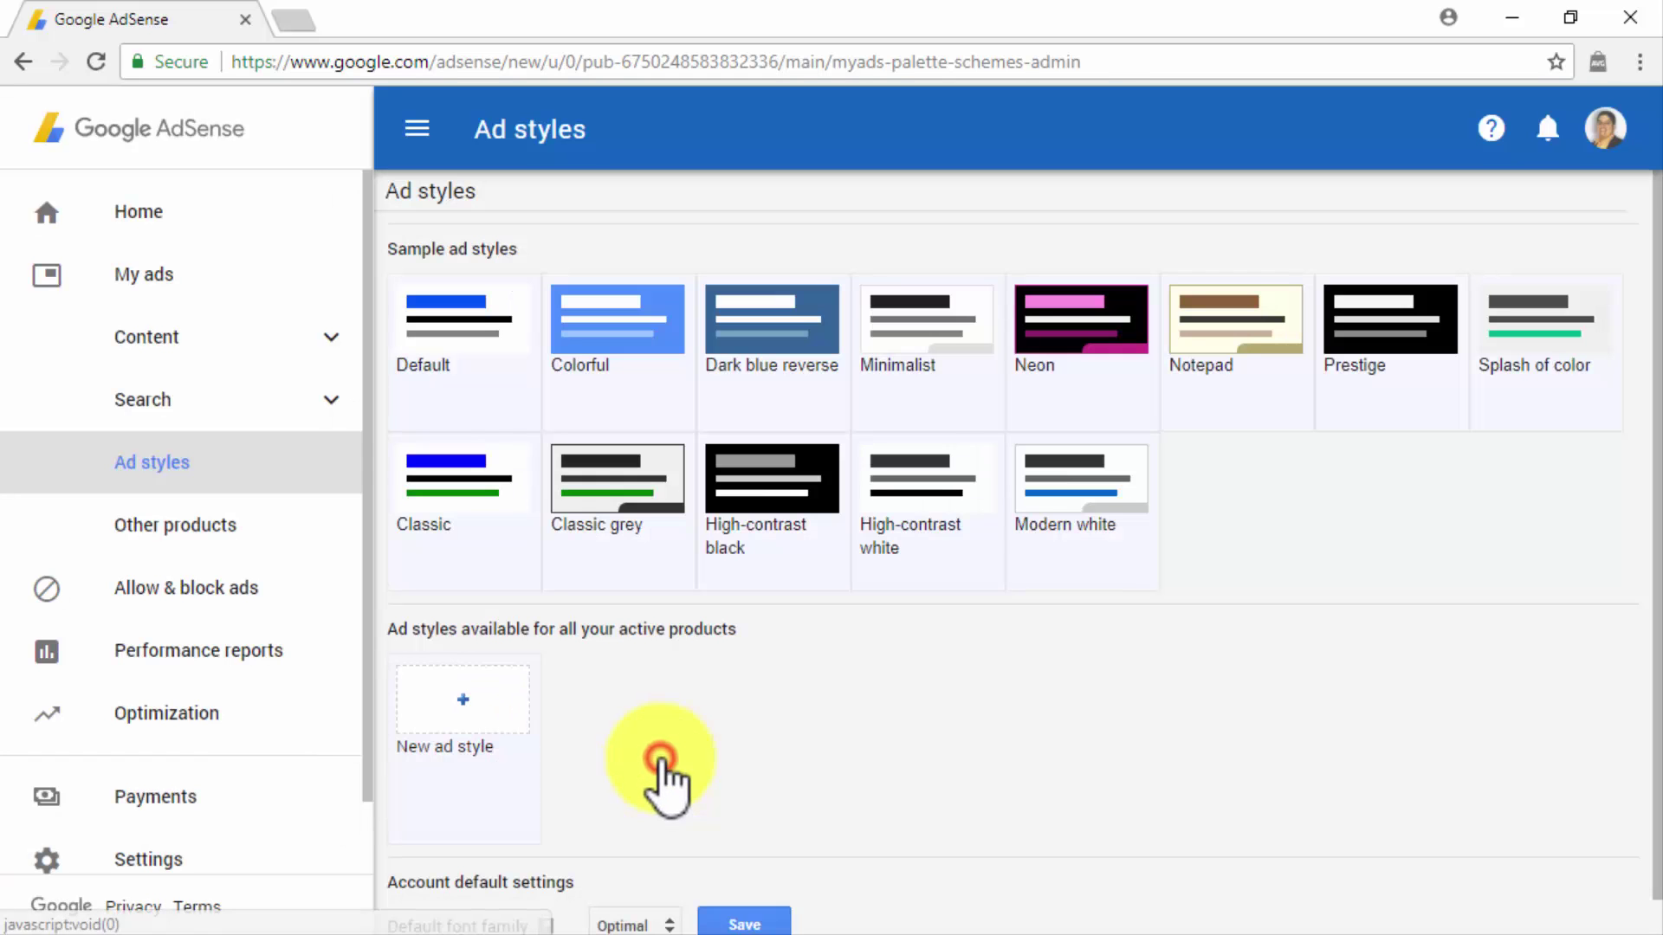
Go from Other products to Allow & block ads, opening the Ad review center
{"action": "left_click", "coordinate": [276, 554]}
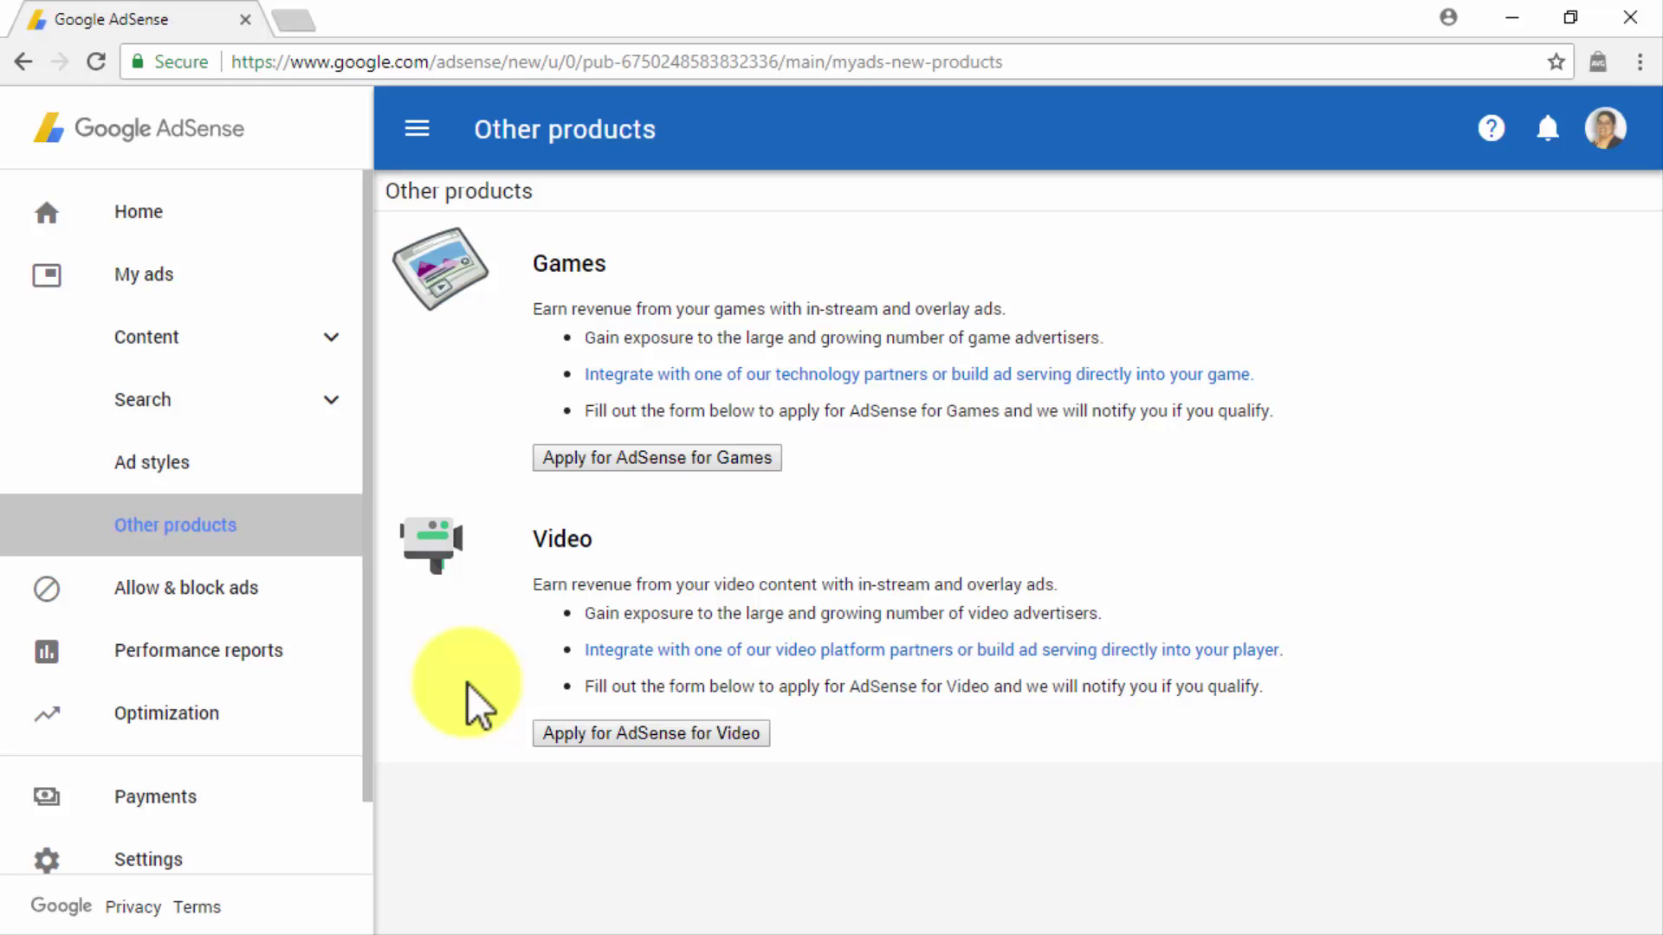
{"action": "left_click", "coordinate": [346, 579]}
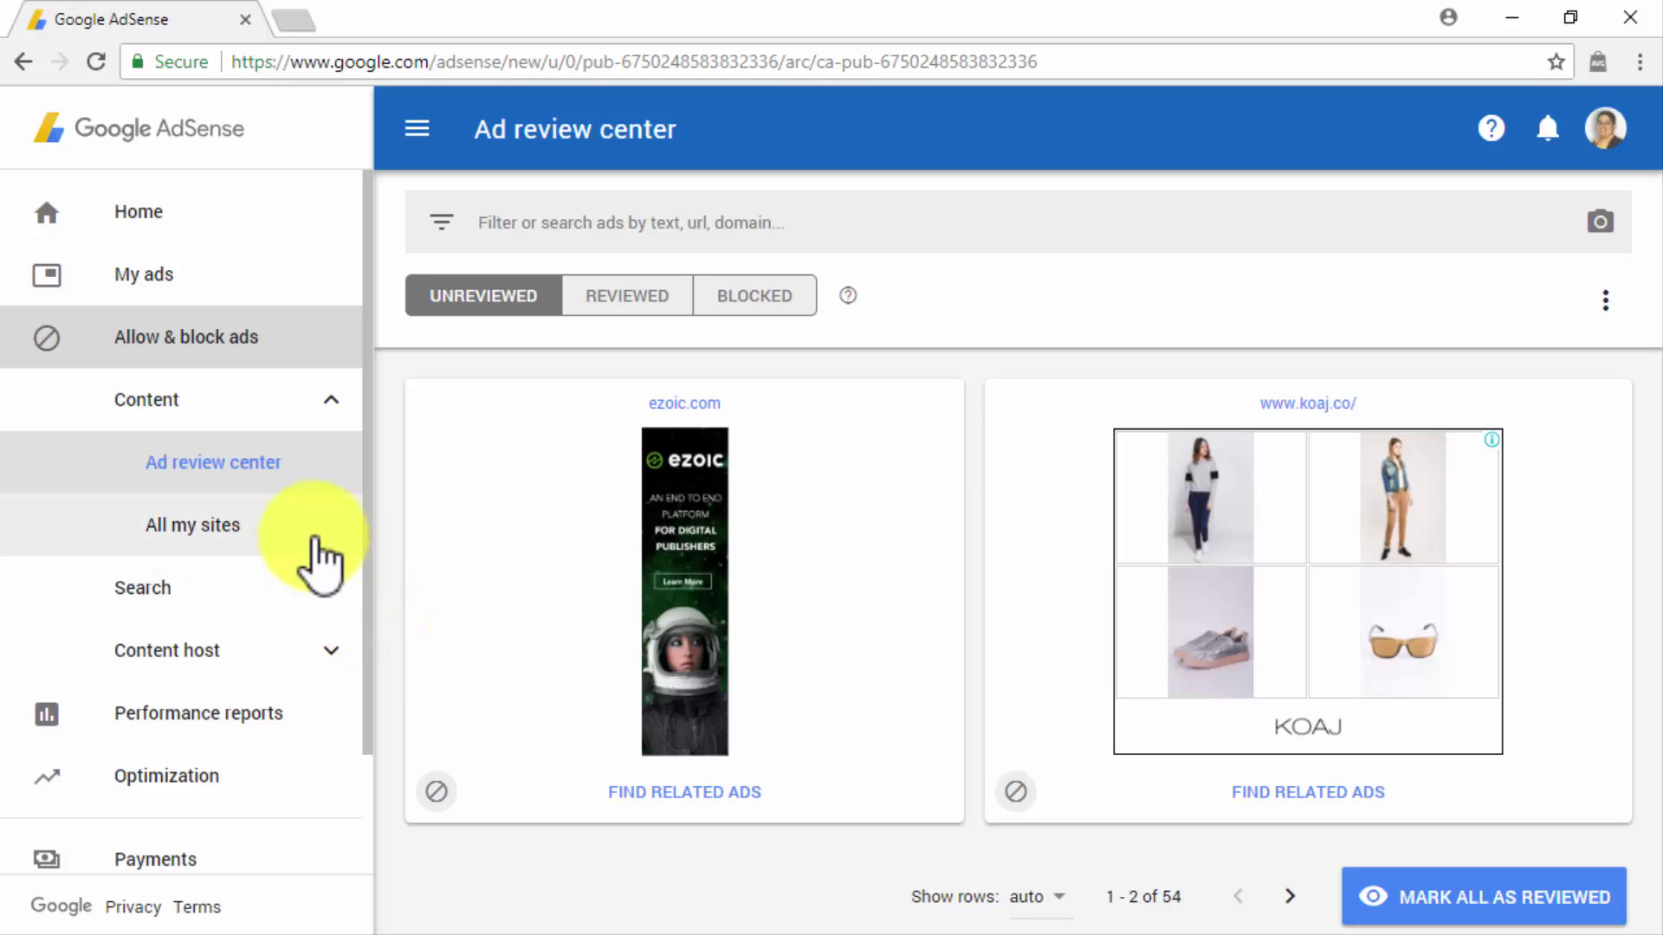
Select the ezoic ad, view the Reviewed and Blocked tabs, then open All my sites blocking
{"action": "left_click", "coordinate": [288, 470]}
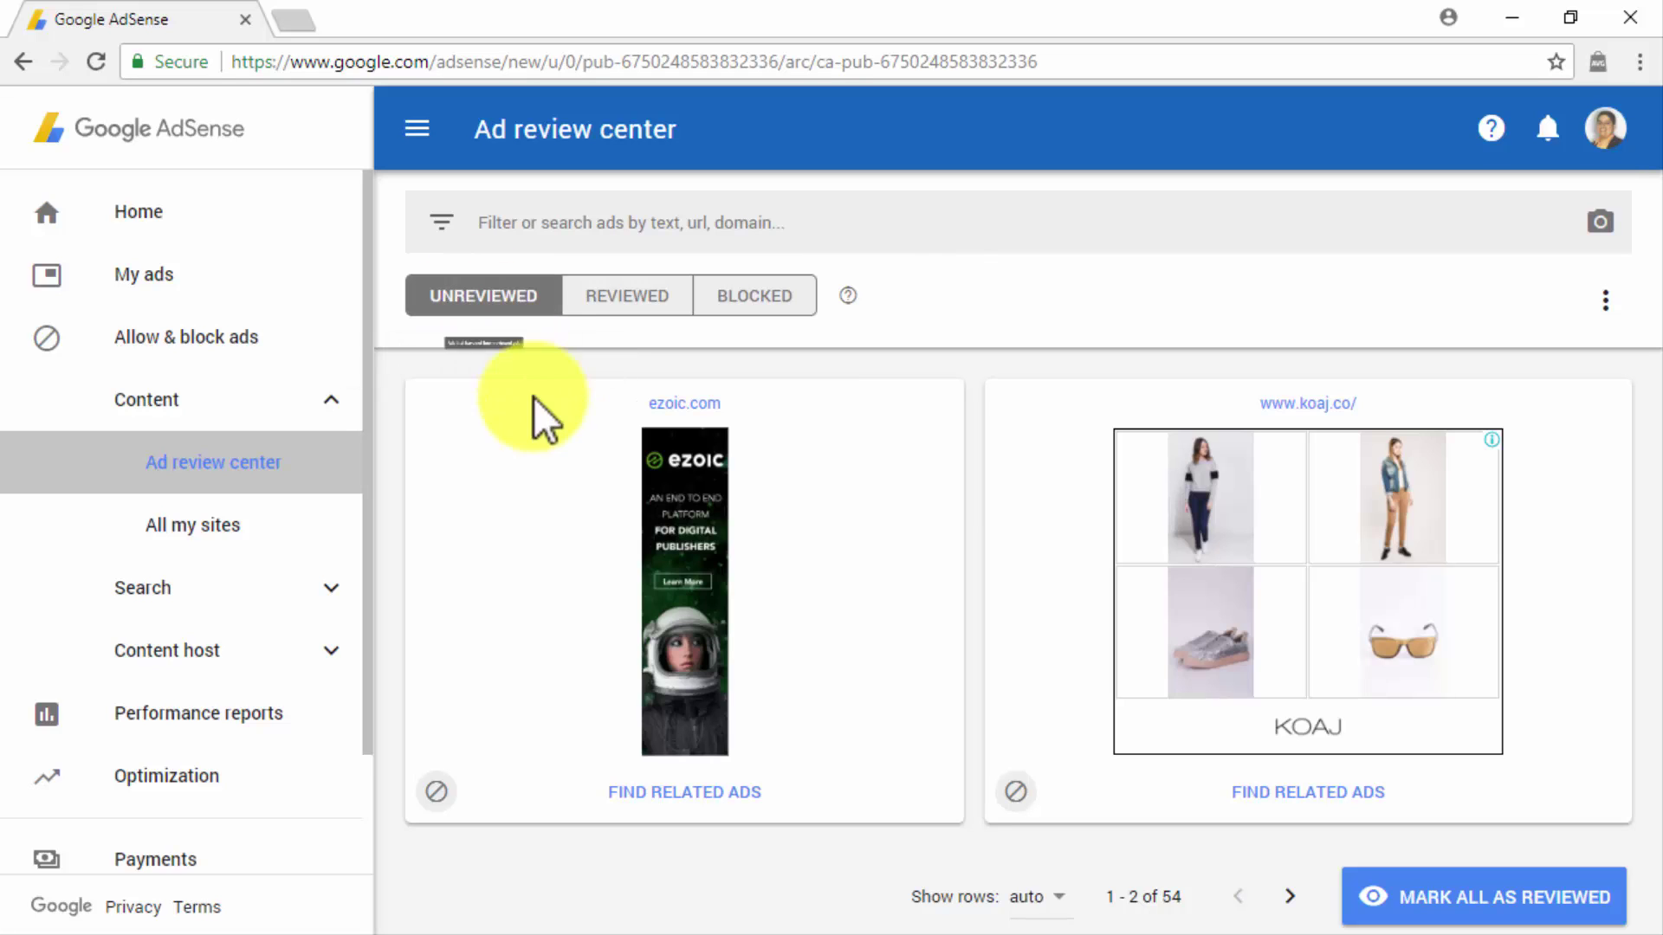
{"action": "mouse_move", "coordinate": [570, 477]}
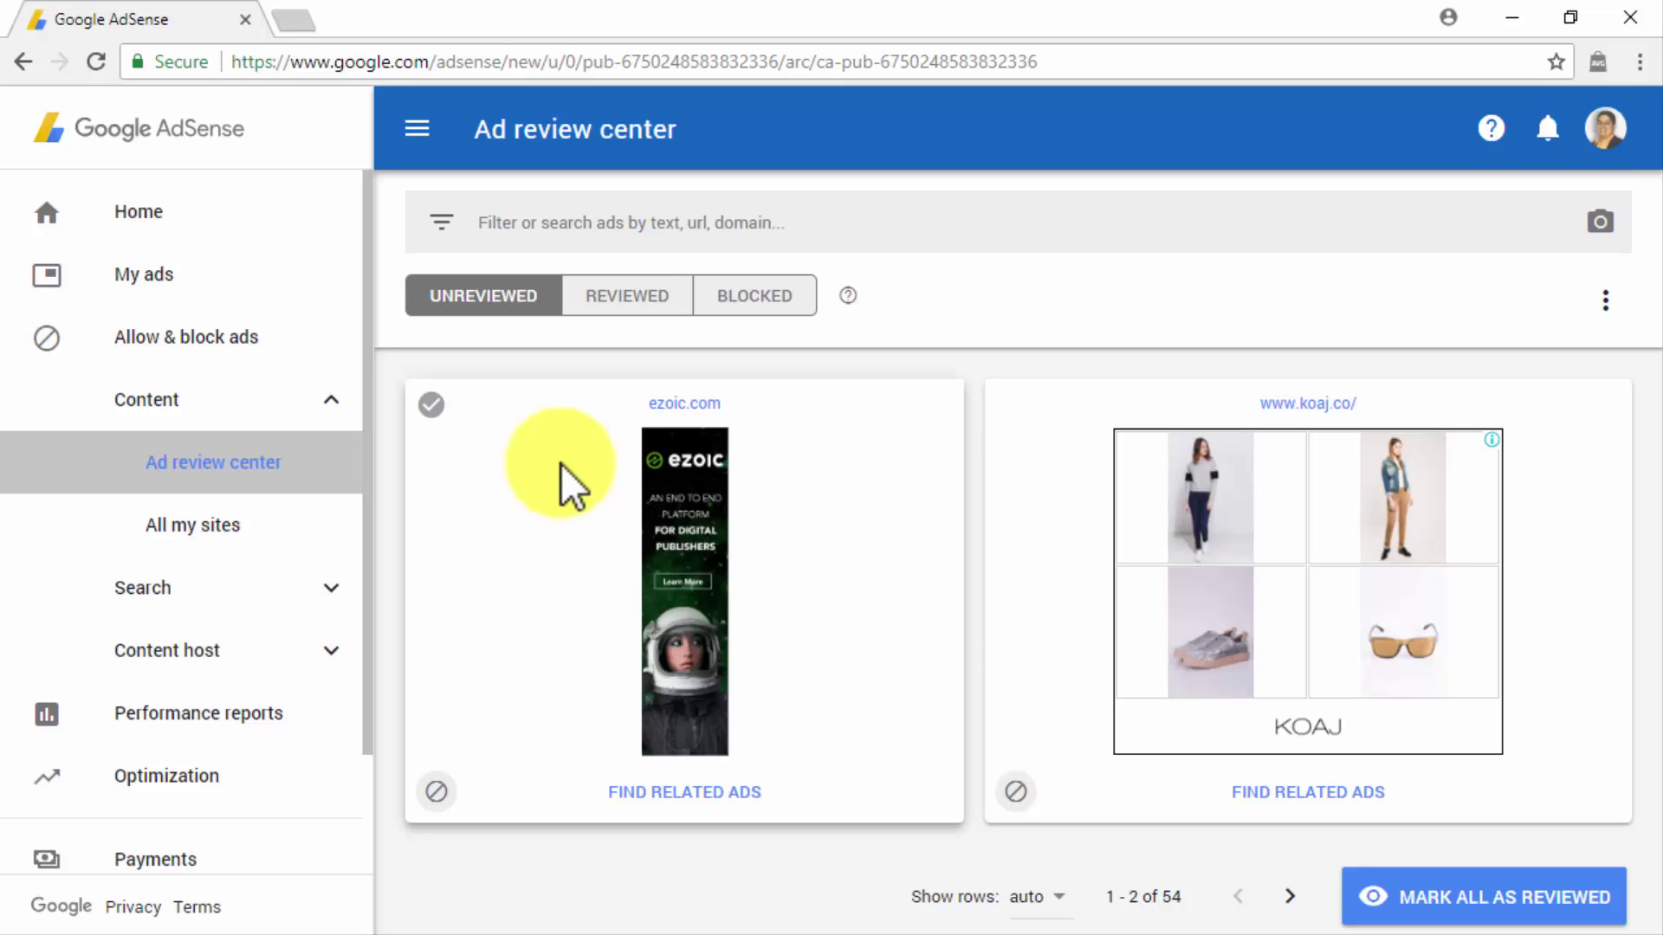
{"action": "left_click", "coordinate": [432, 405]}
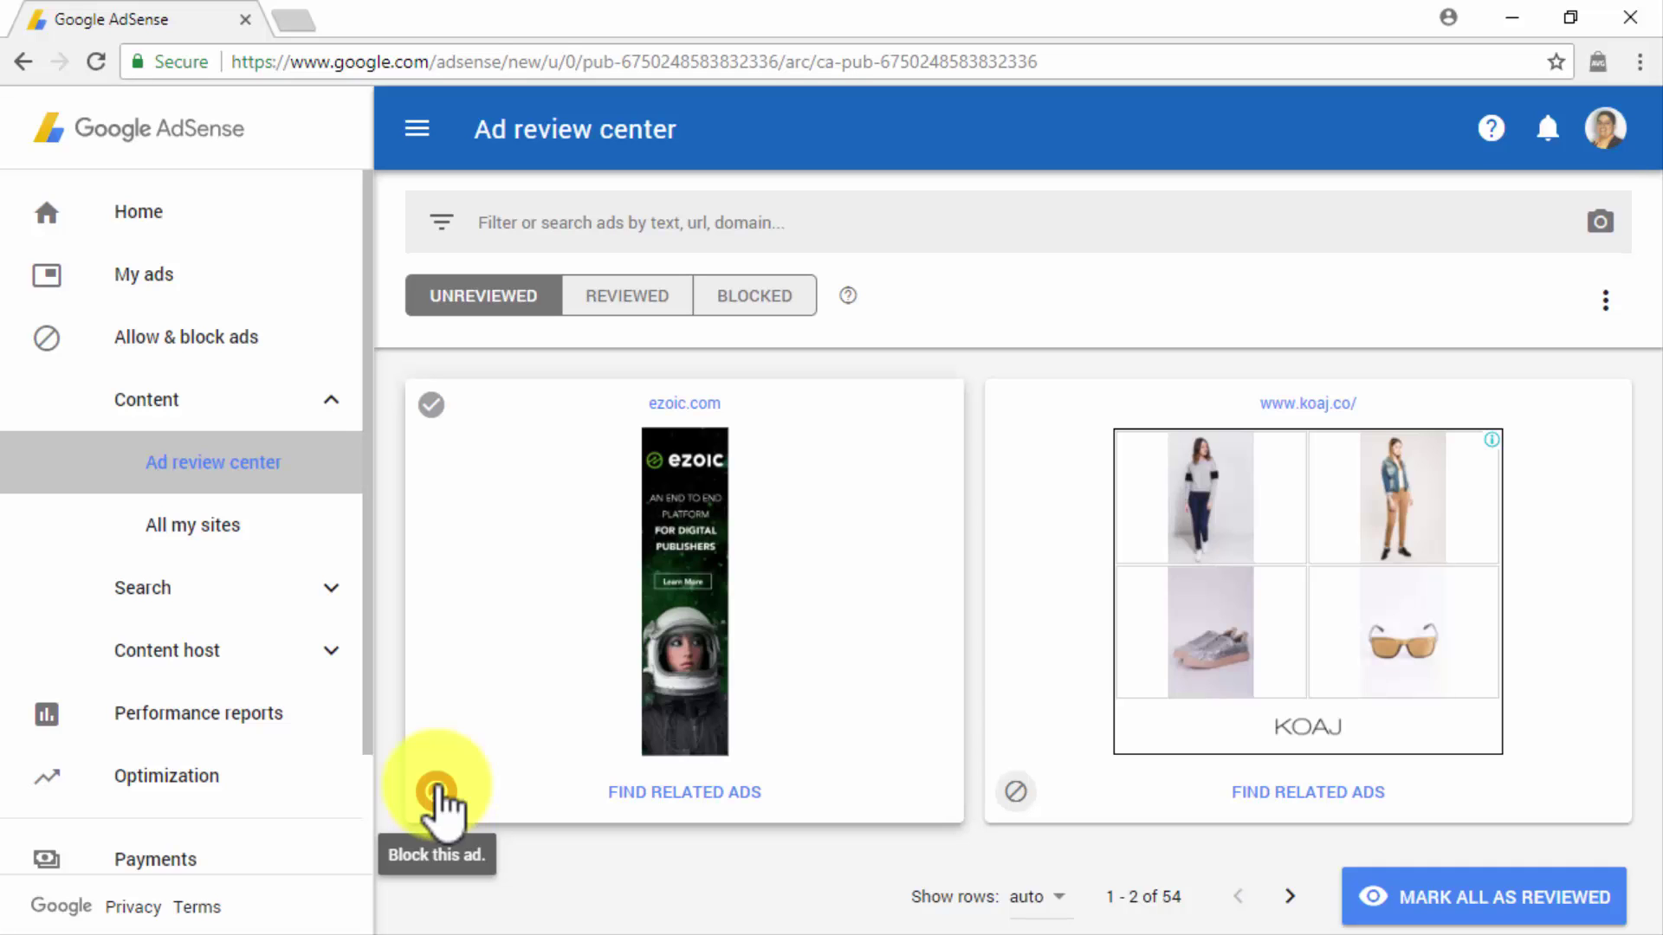
{"action": "left_click", "coordinate": [658, 297]}
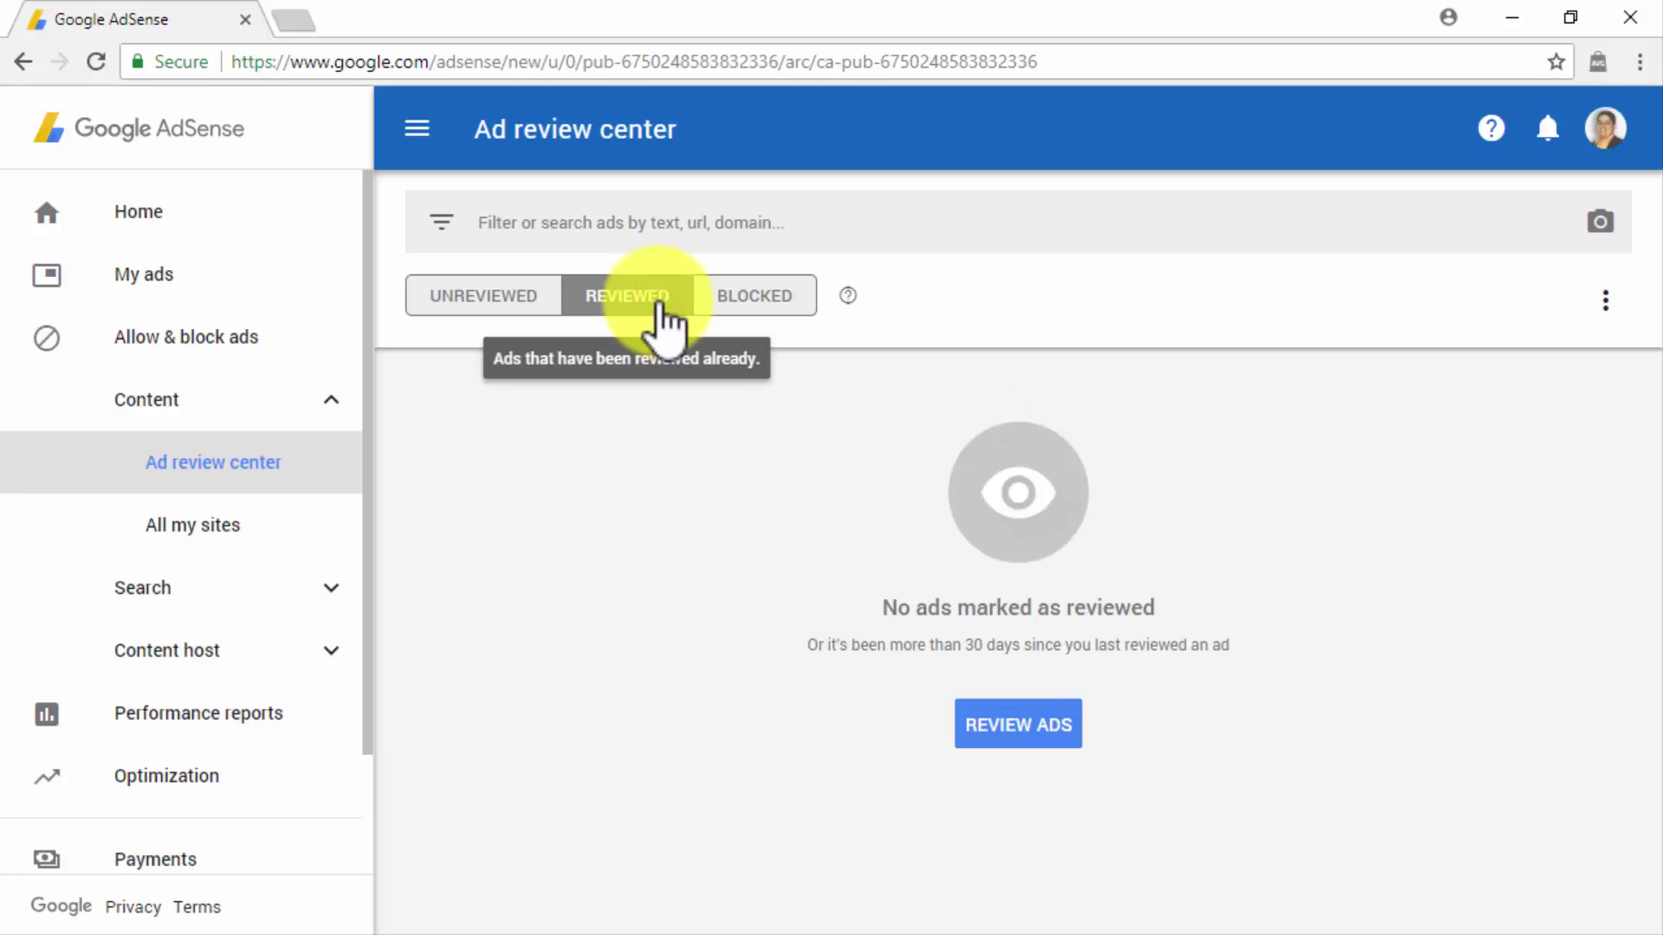
{"action": "left_click", "coordinate": [743, 302]}
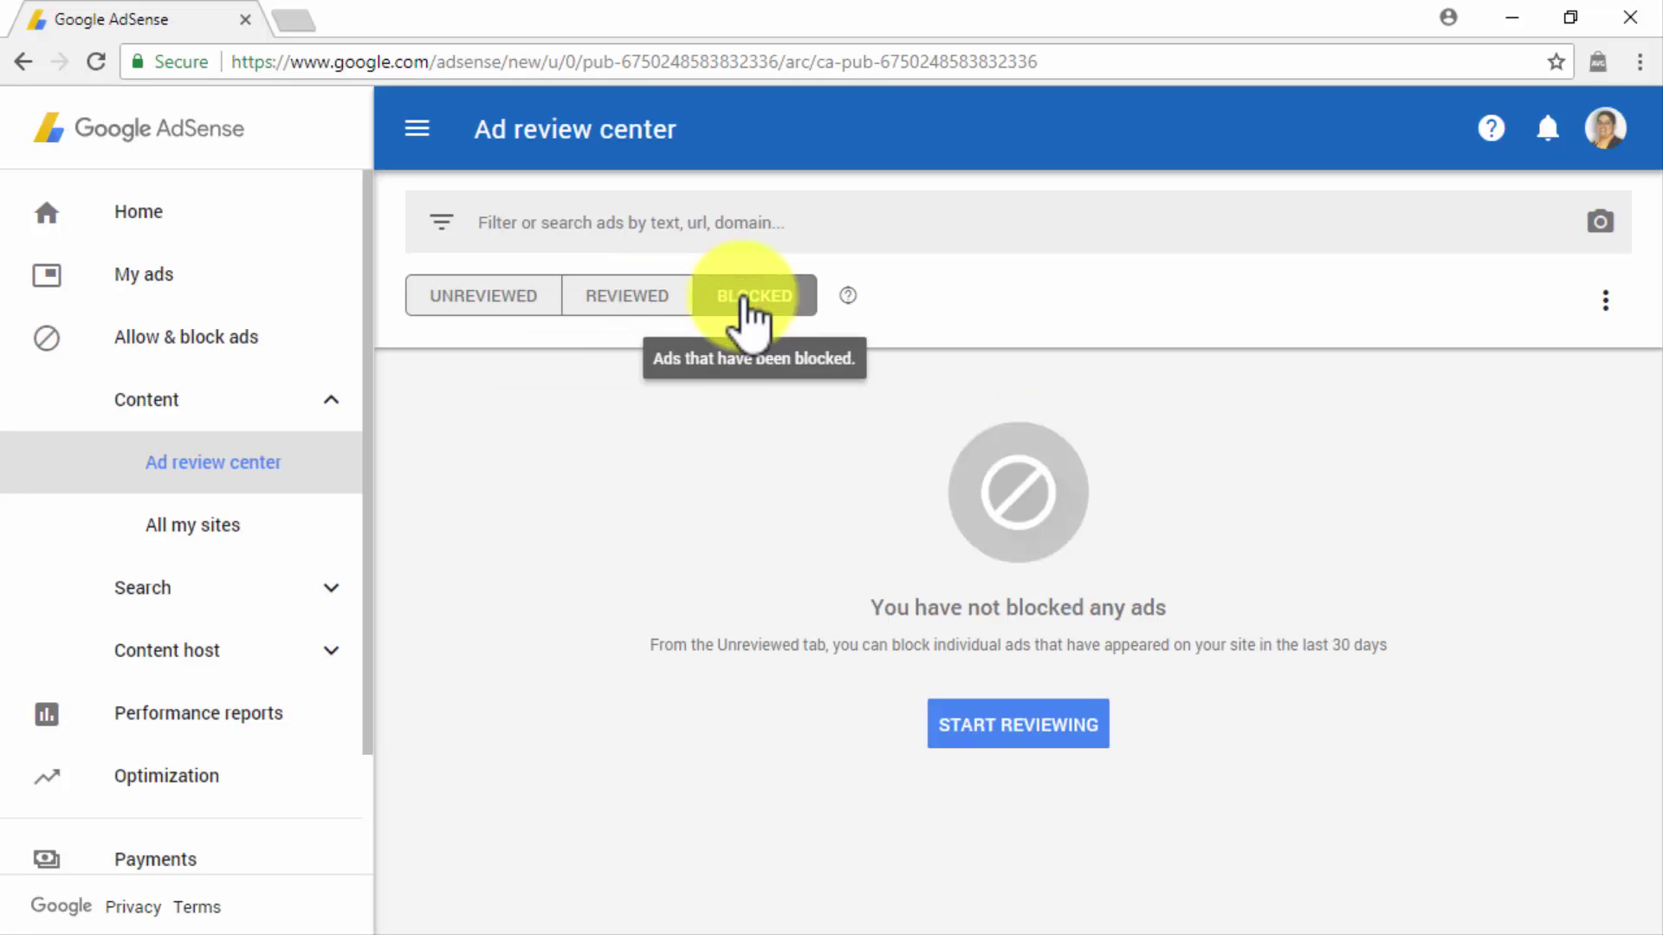
{"action": "left_click", "coordinate": [285, 526]}
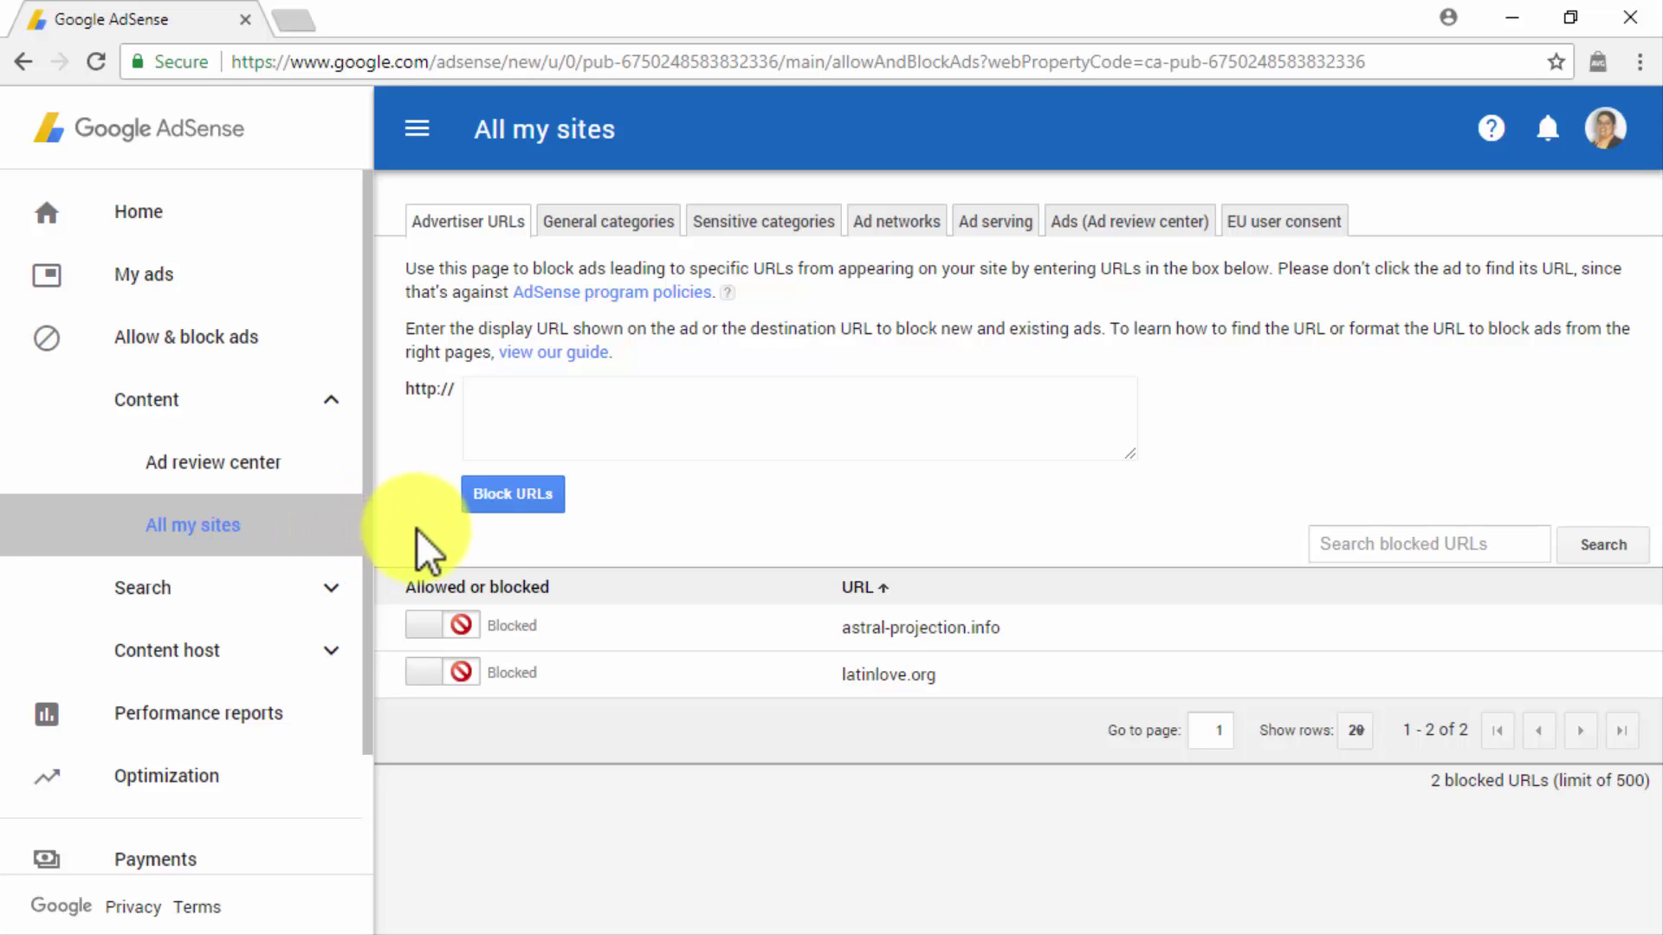
Browse the blocking tabs from General categories to EU user consent, then open Performance reports
{"action": "left_click", "coordinate": [543, 417]}
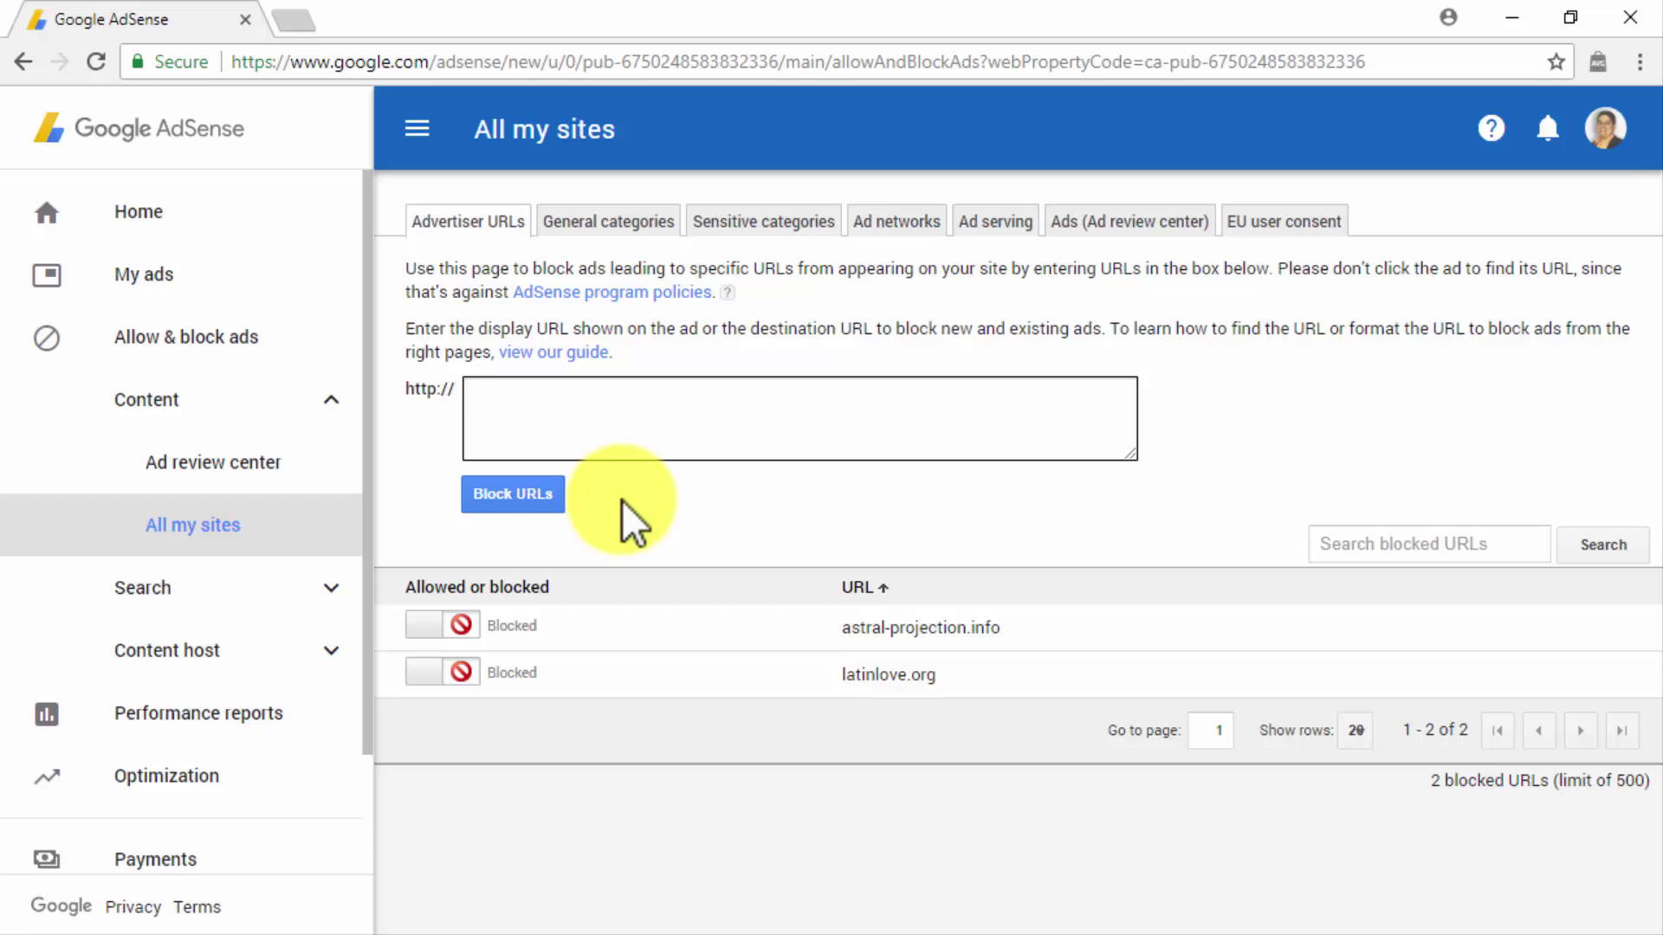
{"action": "left_click", "coordinate": [602, 228]}
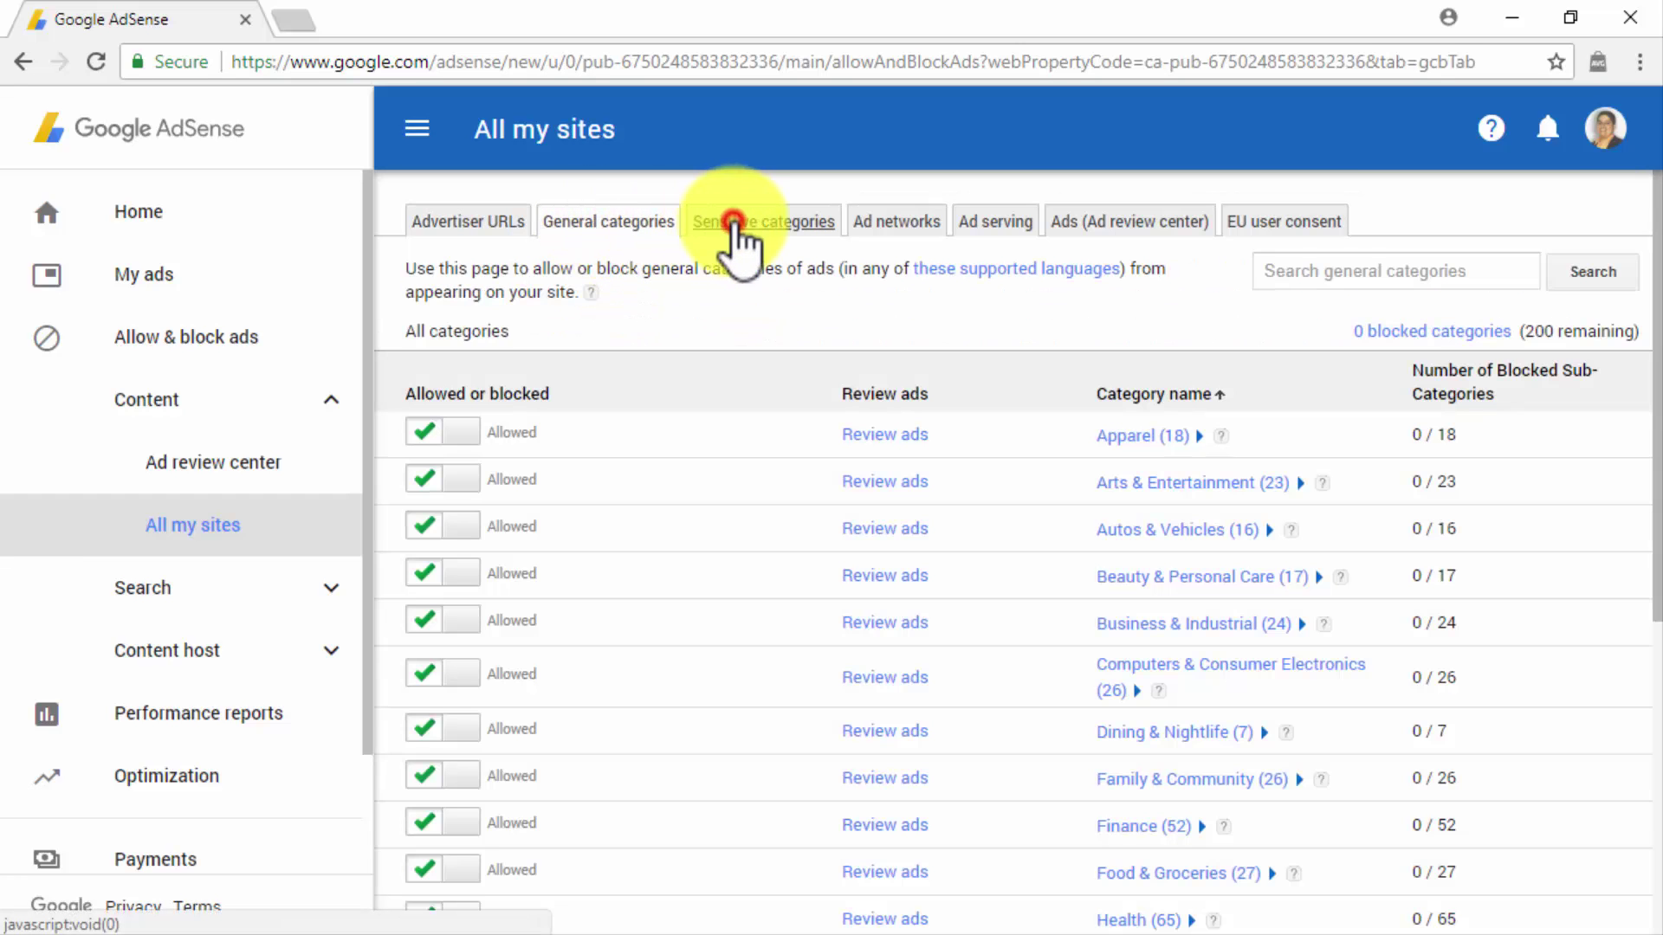
{"action": "left_click", "coordinate": [733, 229]}
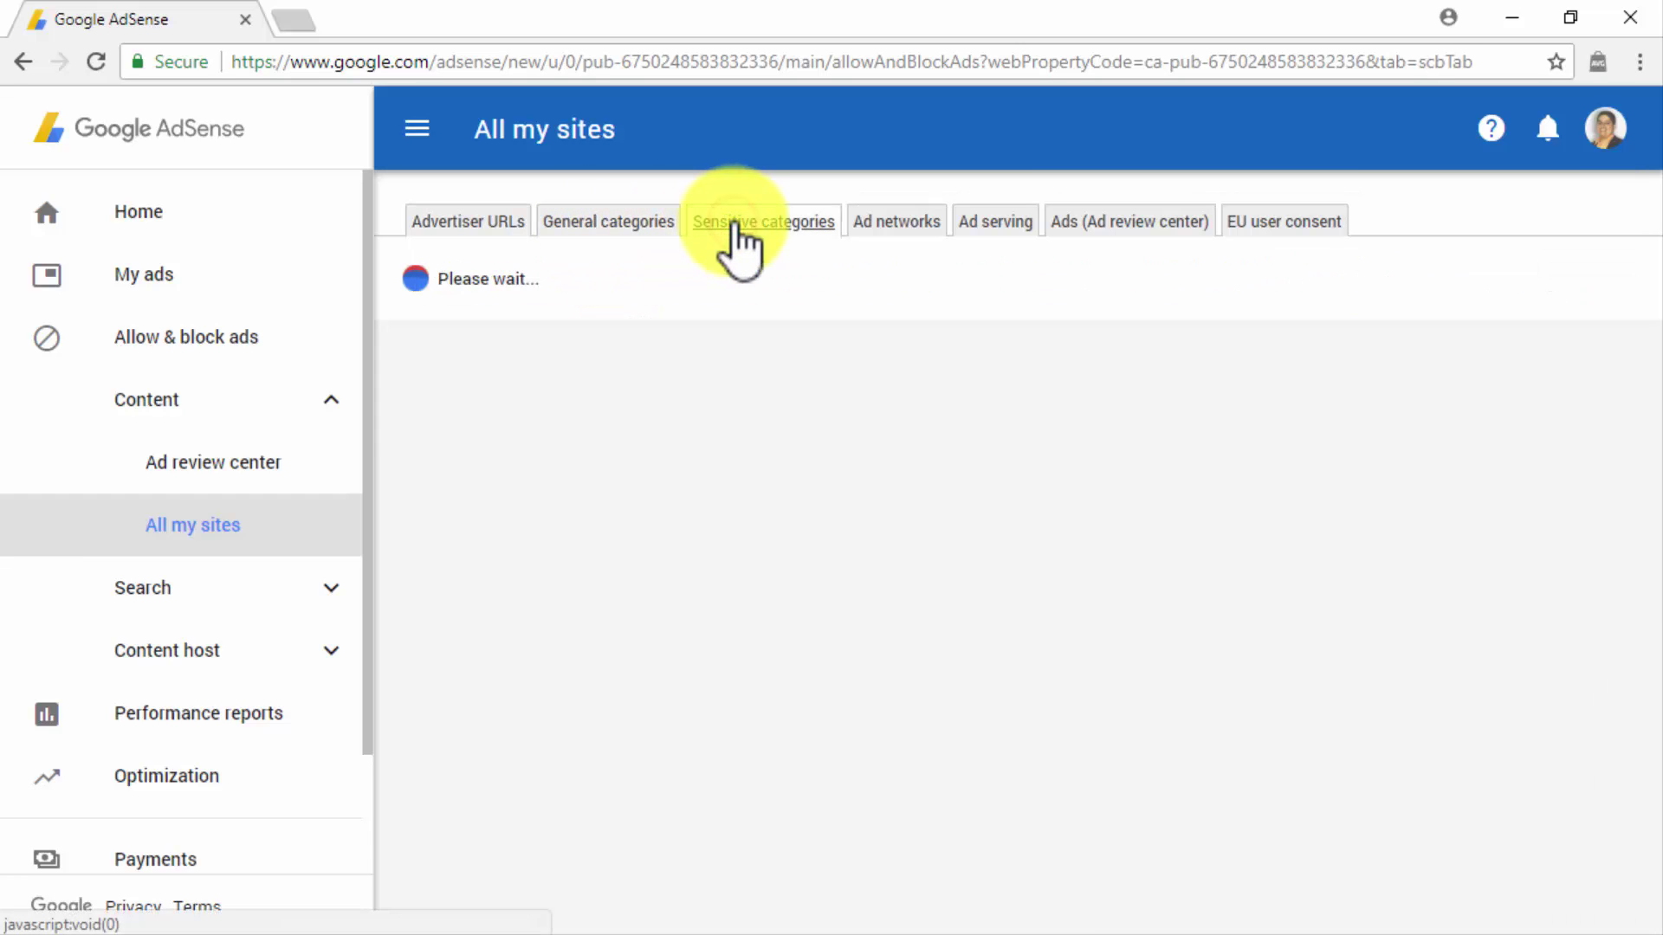
{"action": "left_click", "coordinate": [857, 227]}
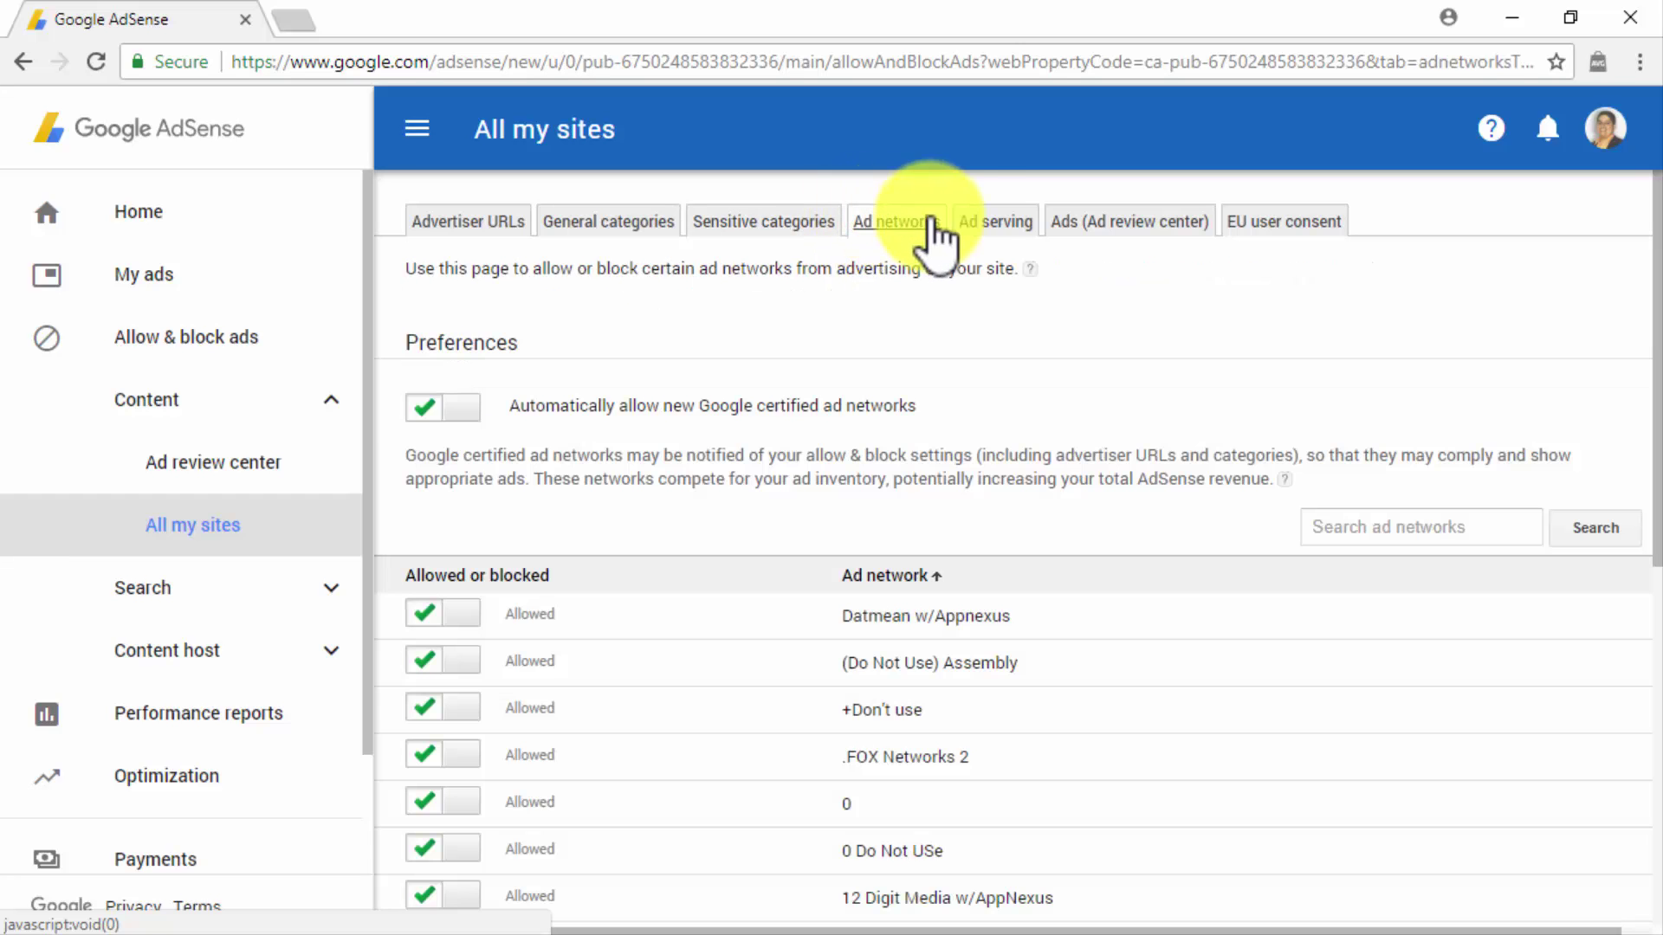
{"action": "left_click", "coordinate": [987, 228]}
{"action": "left_click", "coordinate": [1082, 229]}
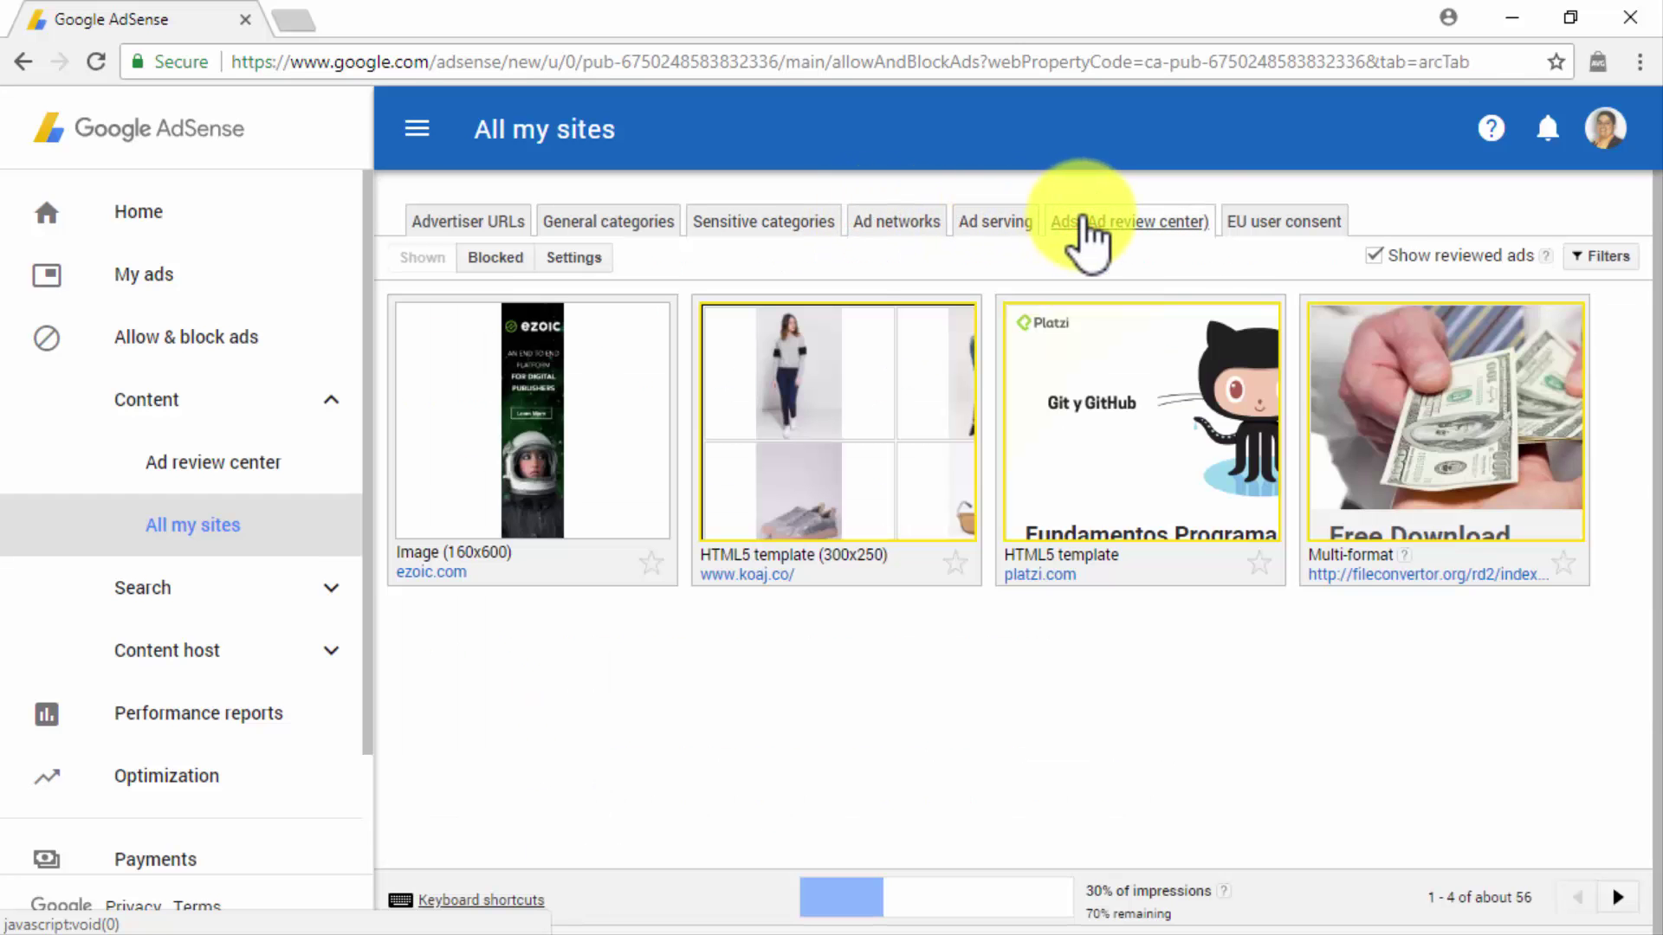
{"action": "left_click", "coordinate": [1279, 226]}
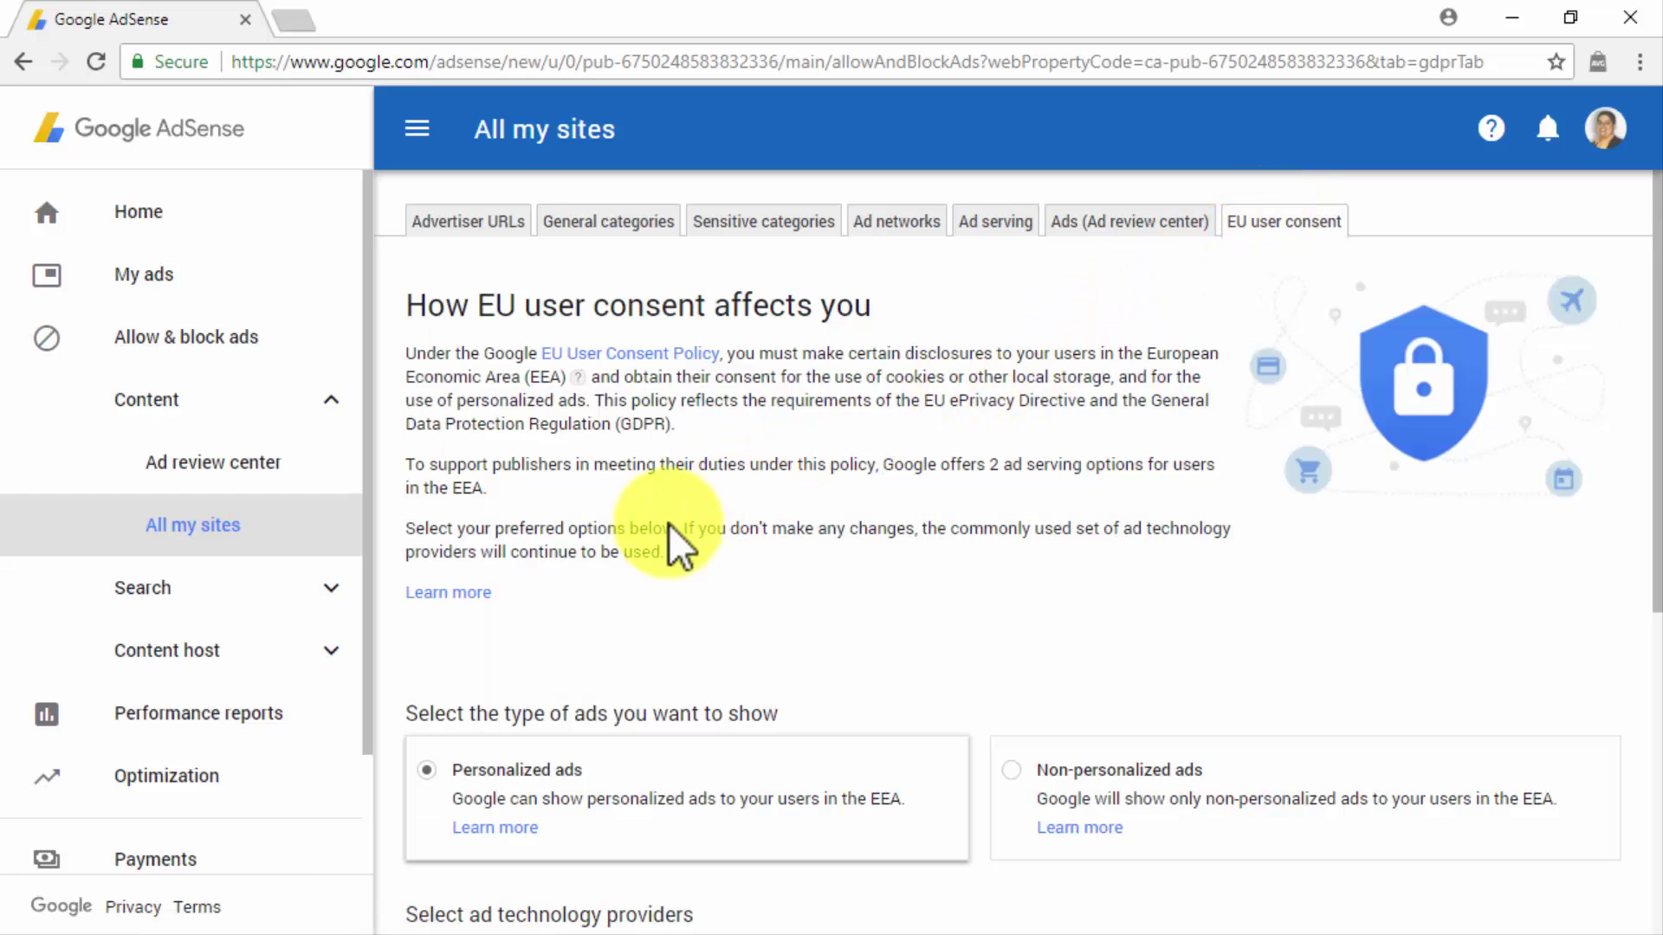
{"action": "left_click", "coordinate": [325, 719]}
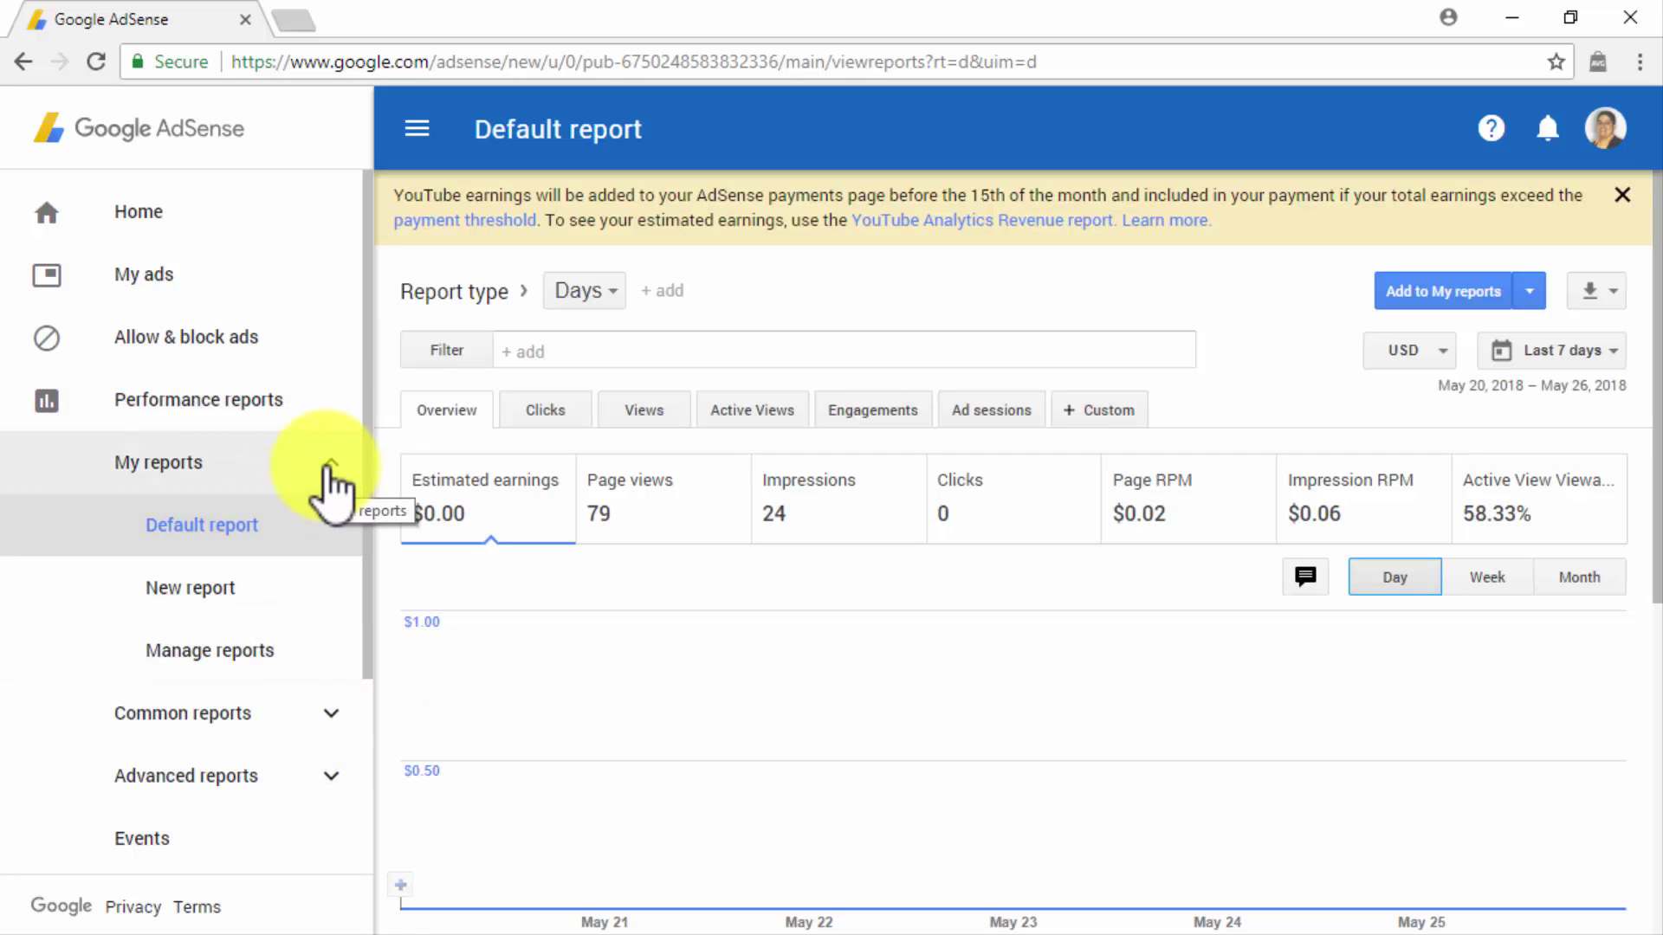
Collapse and re-expand My reports, open the Default report, then go to Manage reports
{"action": "left_click", "coordinate": [330, 465]}
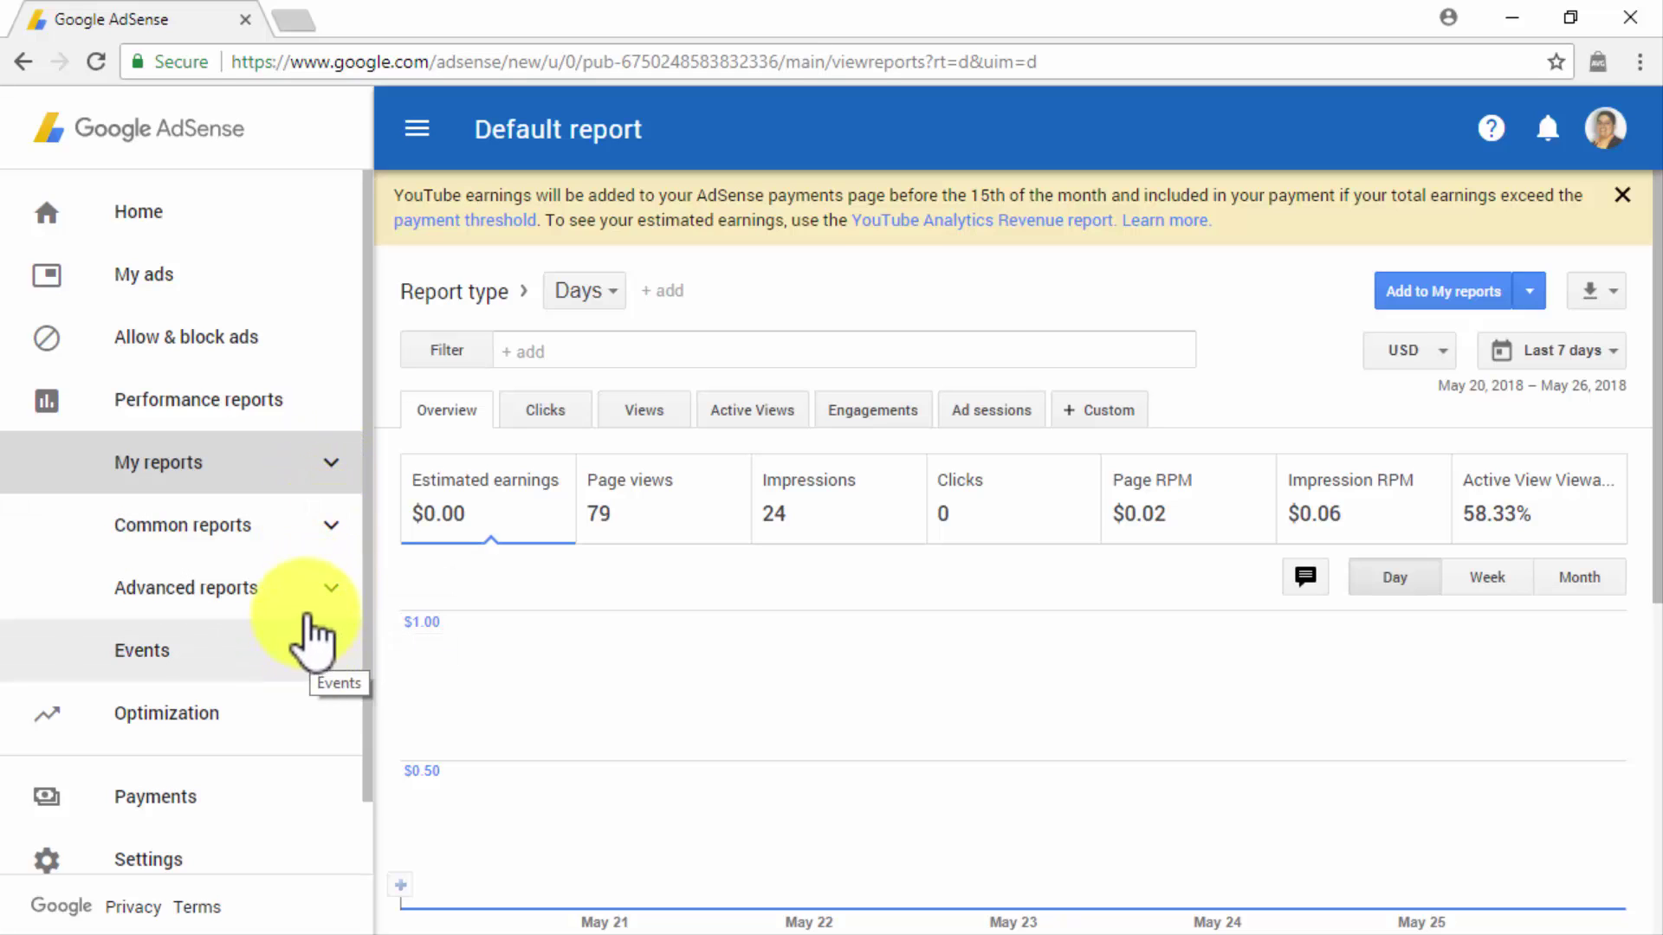
{"action": "left_click", "coordinate": [314, 463]}
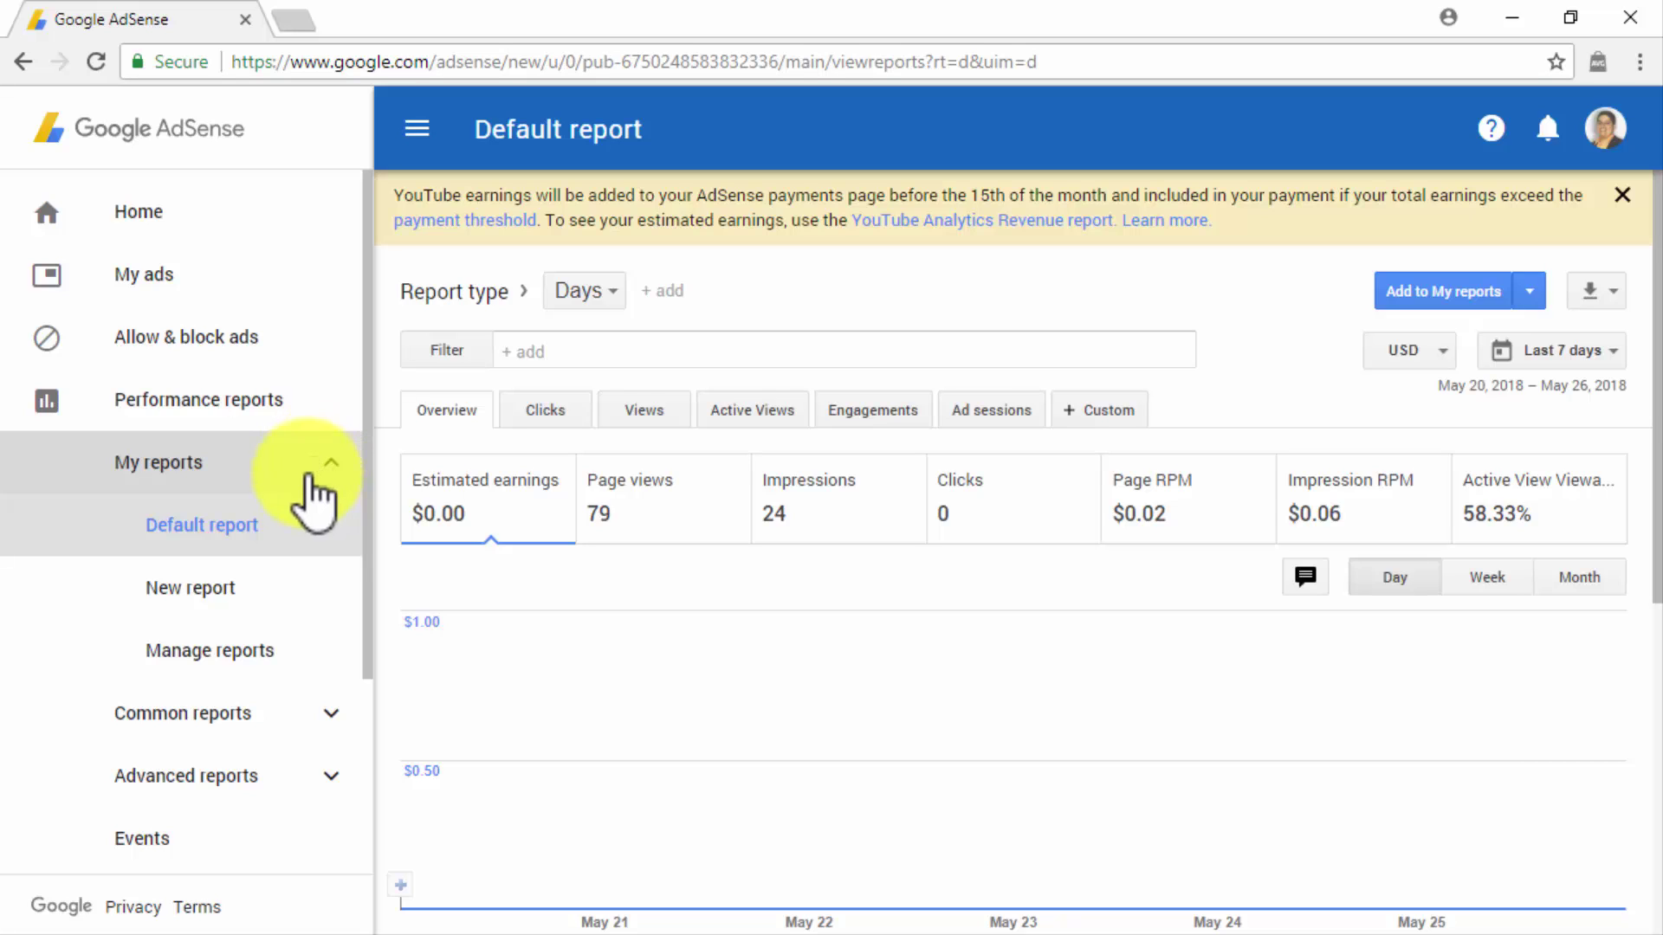
{"action": "left_click", "coordinate": [314, 532]}
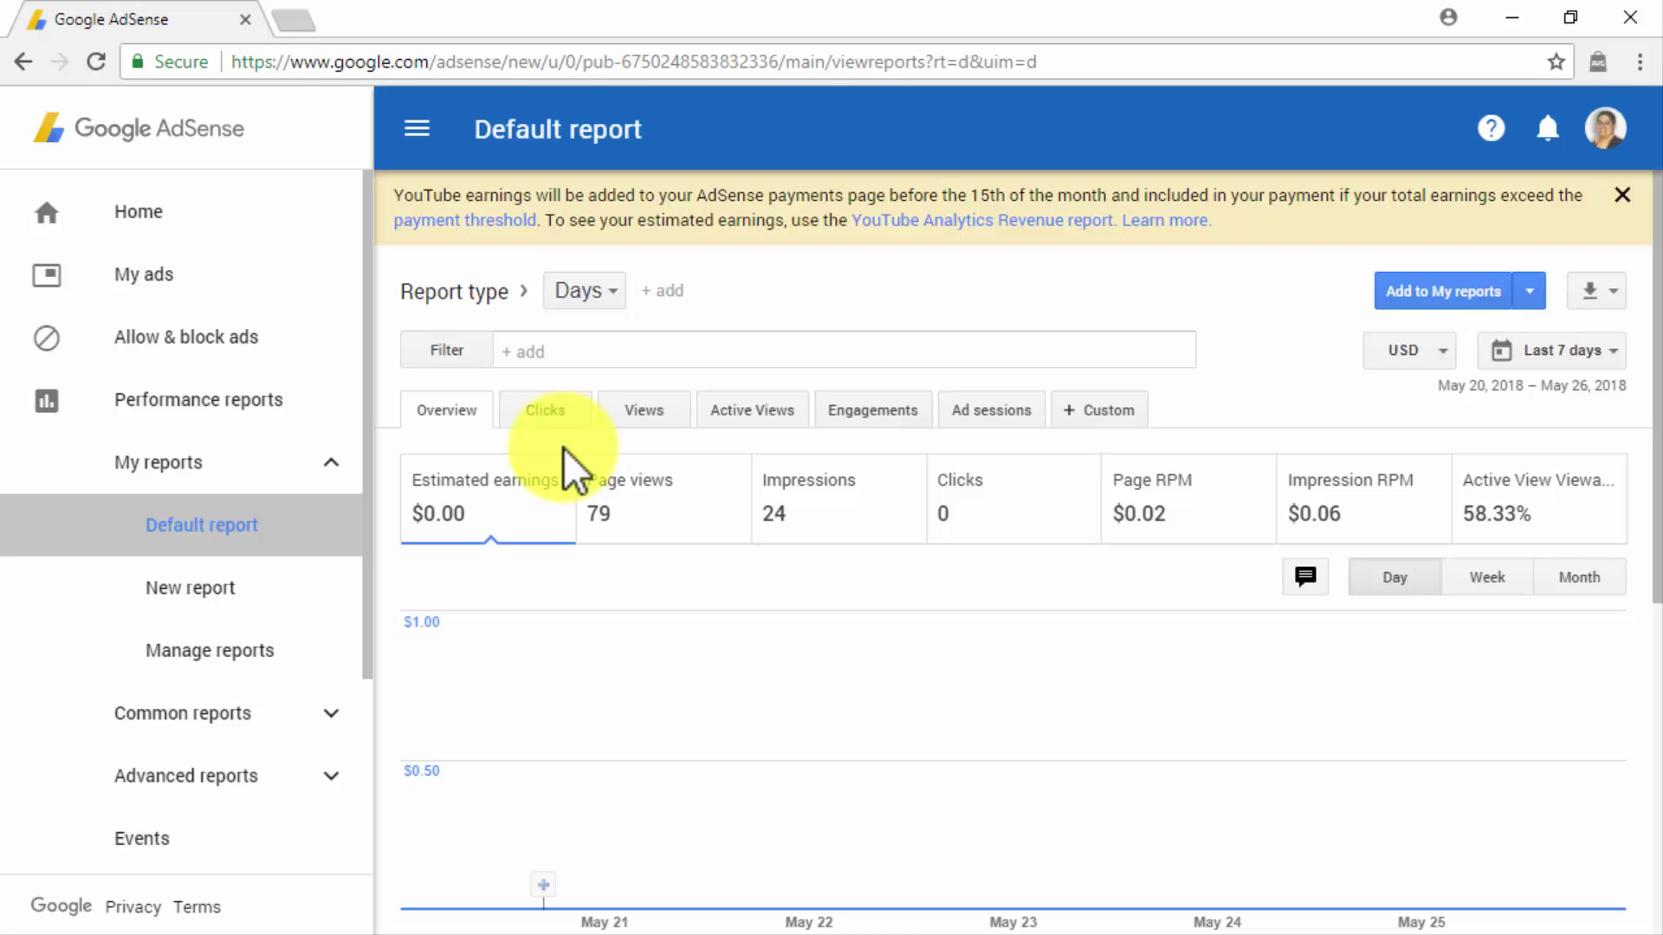
{"action": "left_click", "coordinate": [275, 669]}
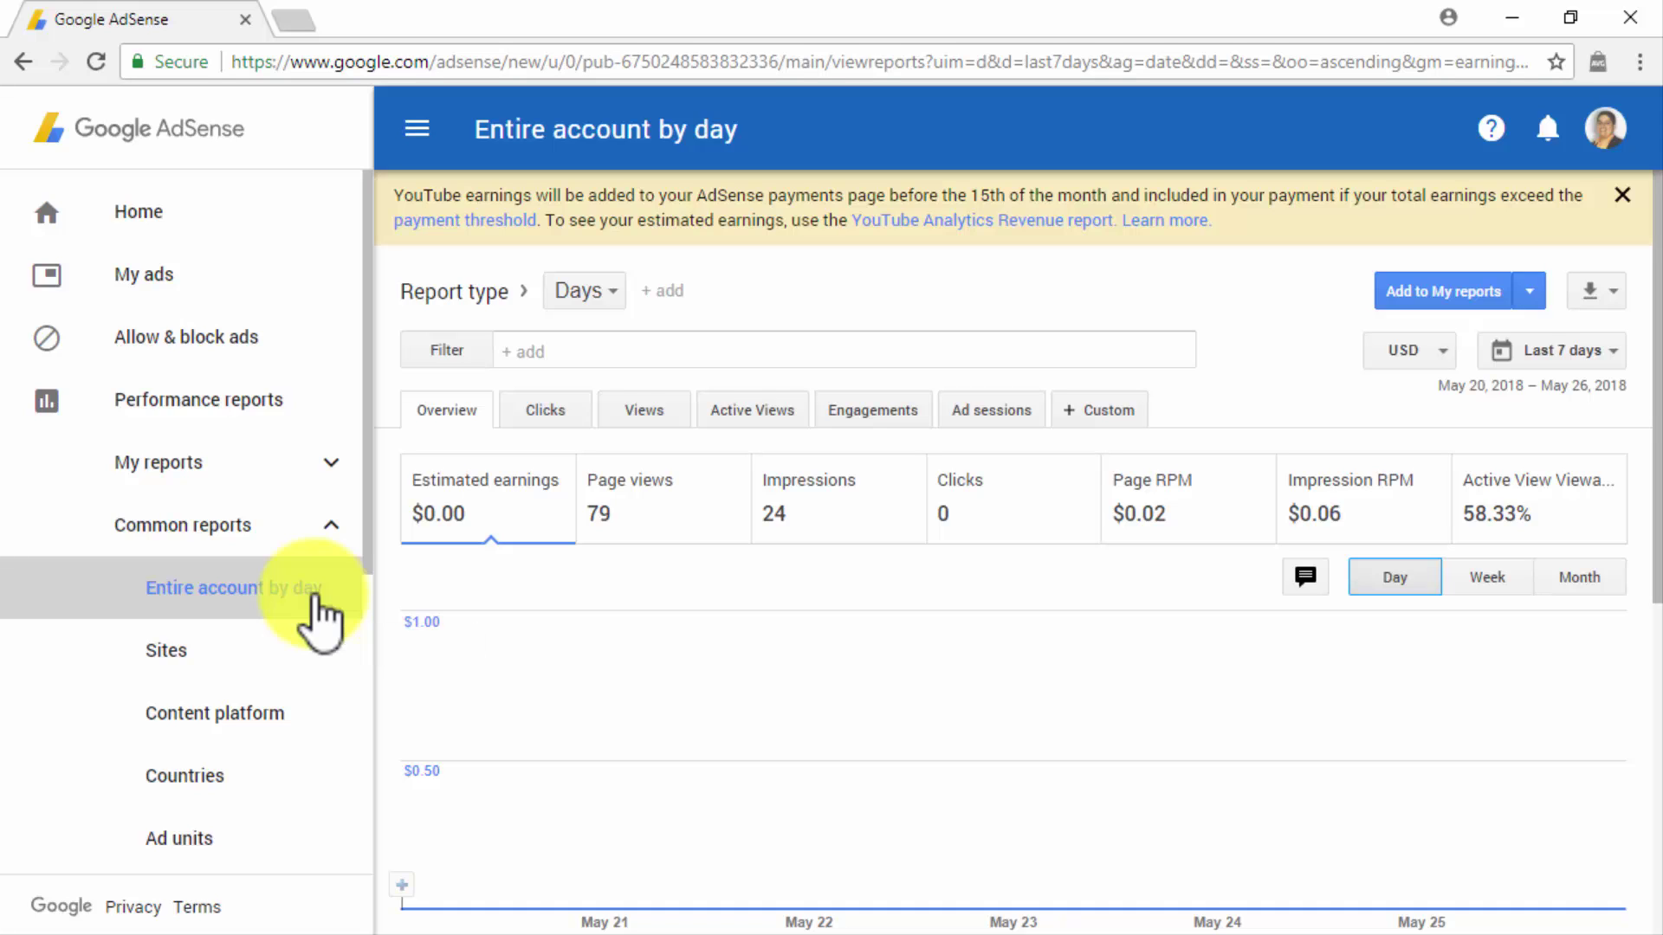
Browse the Sites, Content platform, Countries and Ad units common reports
{"action": "left_click", "coordinate": [311, 645]}
{"action": "left_click", "coordinate": [303, 731]}
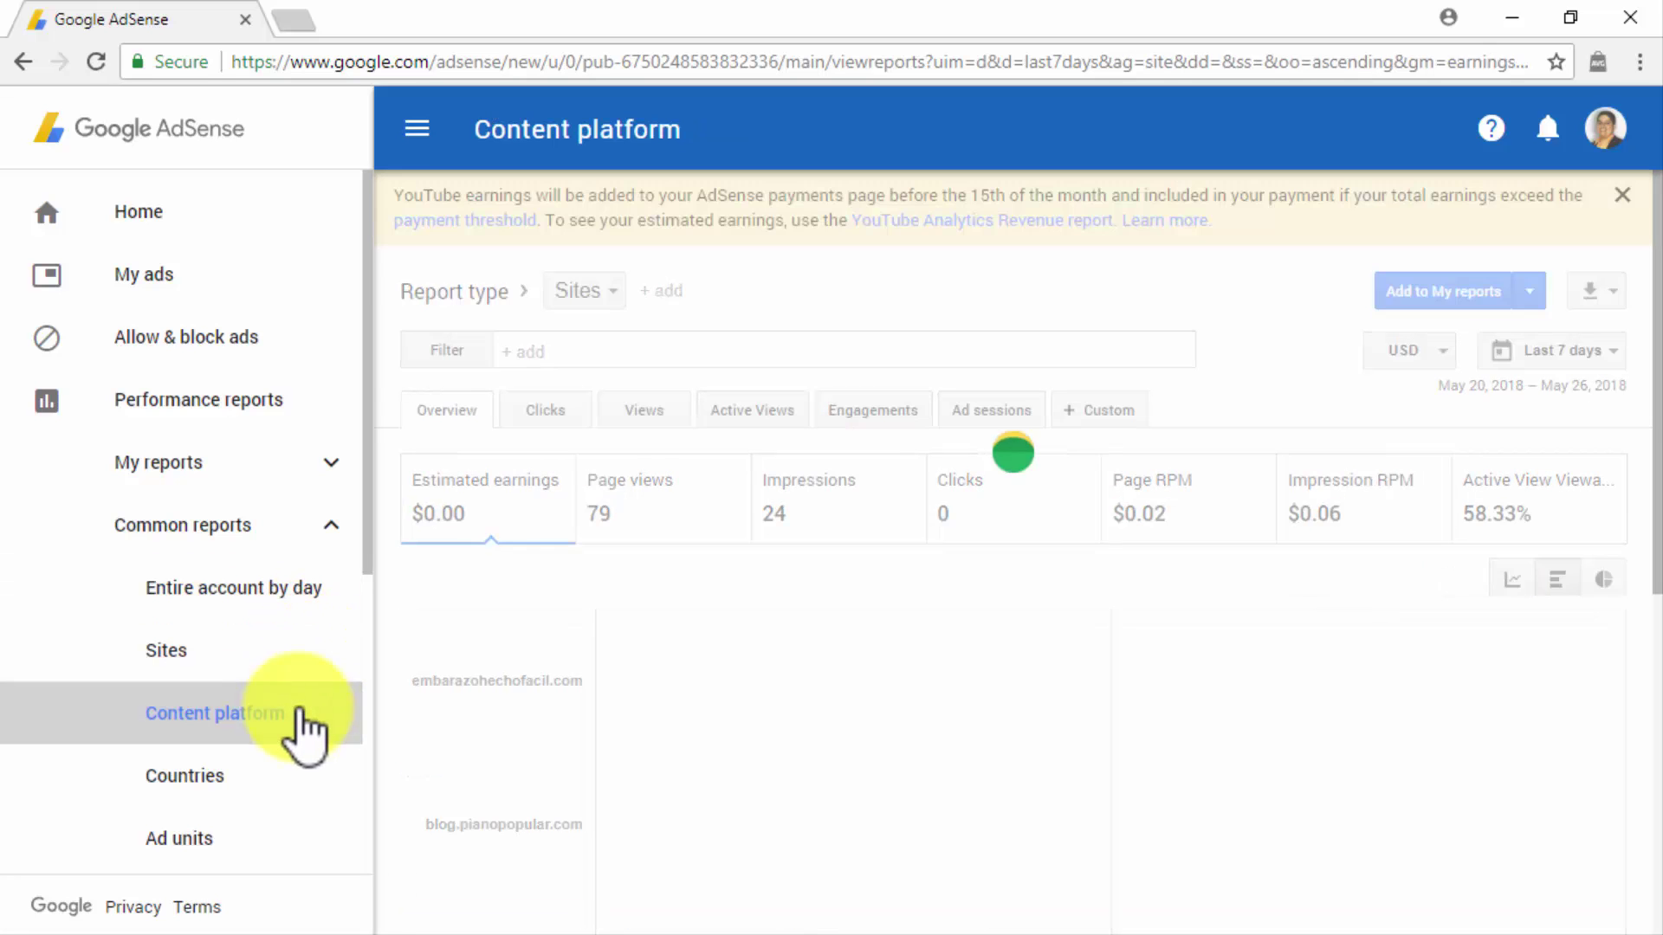
{"action": "left_click", "coordinate": [297, 784]}
{"action": "scroll", "coordinate": [296, 805], "scroll_direction": "down", "scroll_amount": 2}
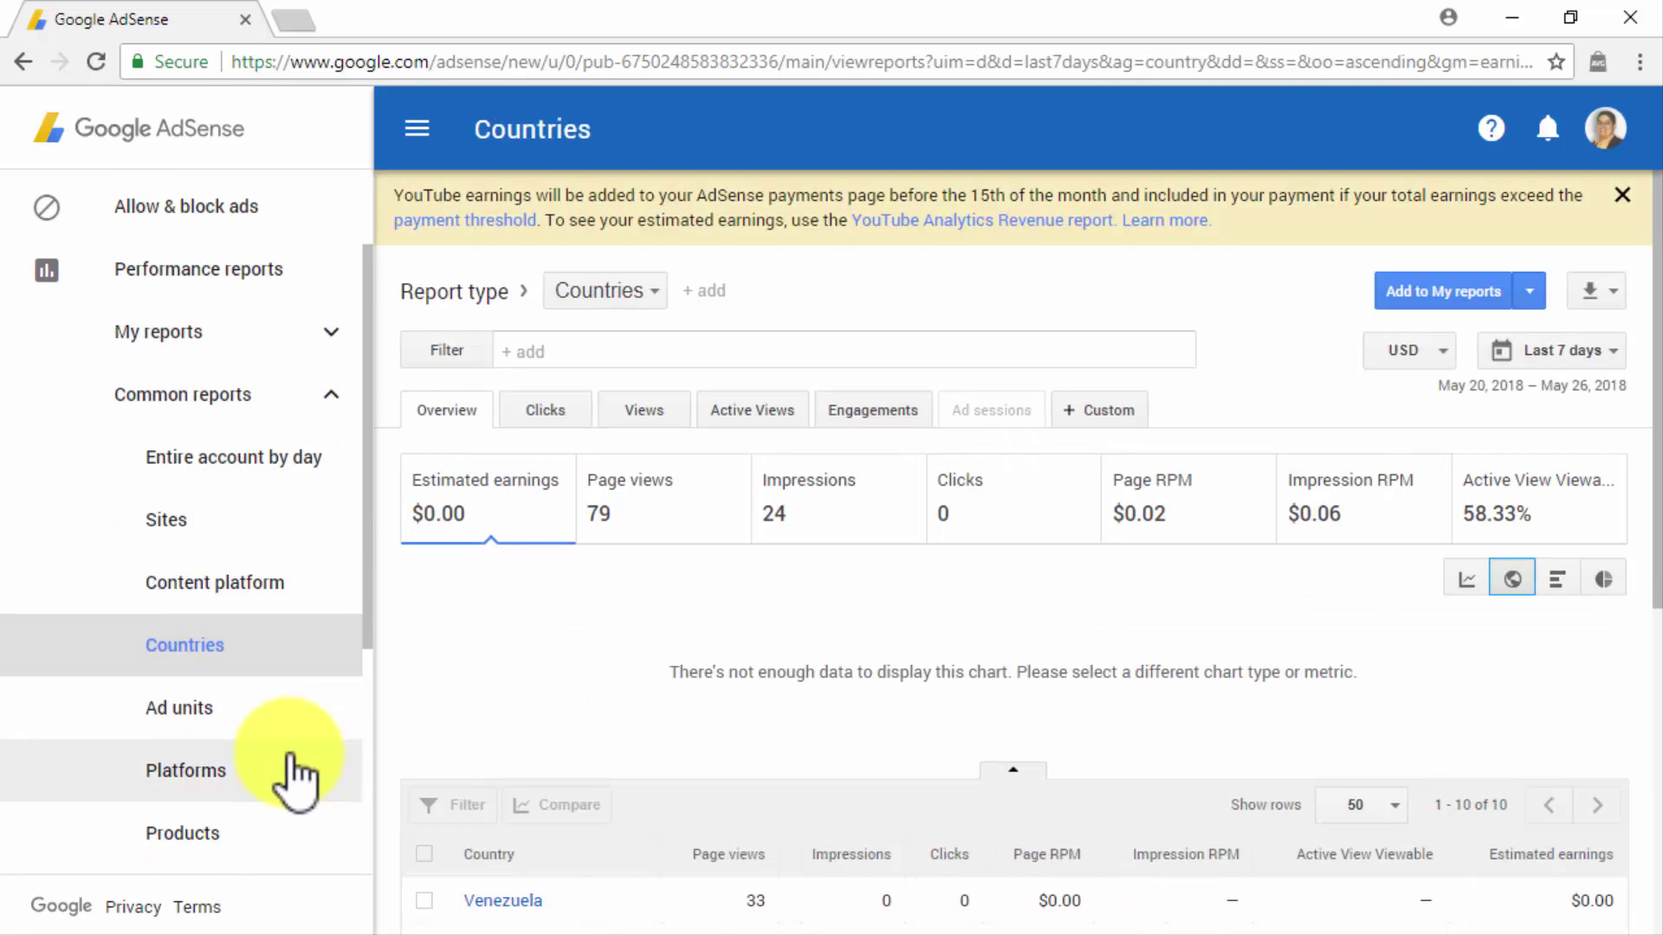
{"action": "left_click", "coordinate": [295, 729]}
View the Platforms and Products reports, then the Entire account by week advanced report
{"action": "left_click", "coordinate": [293, 792]}
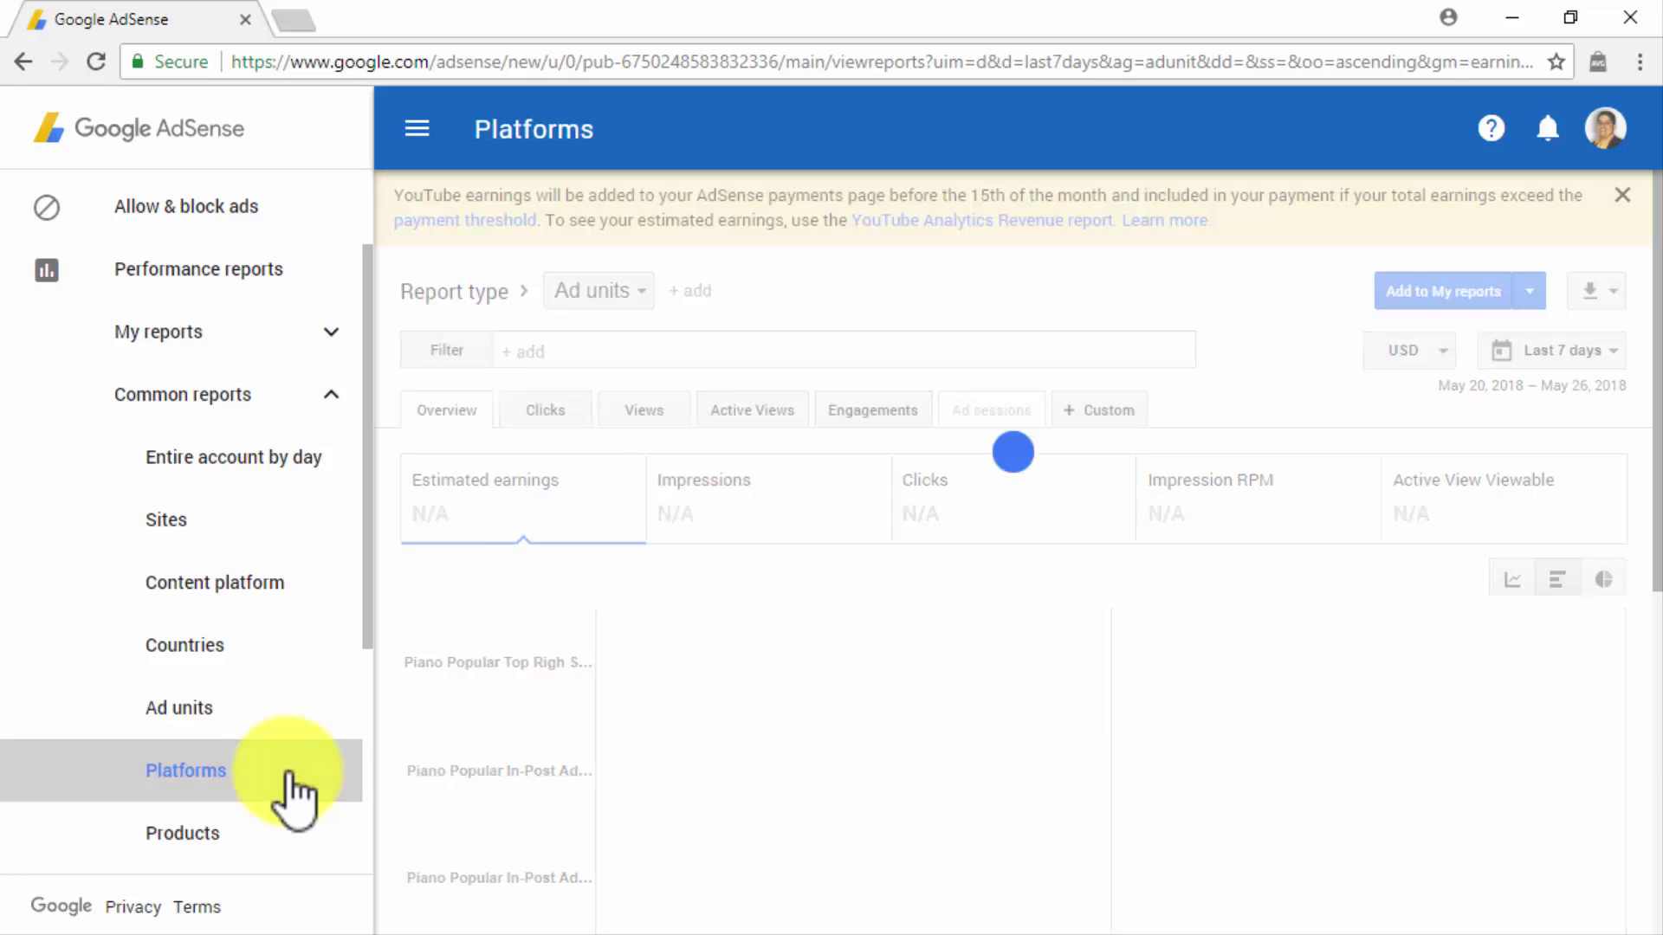
{"action": "left_click", "coordinate": [293, 832]}
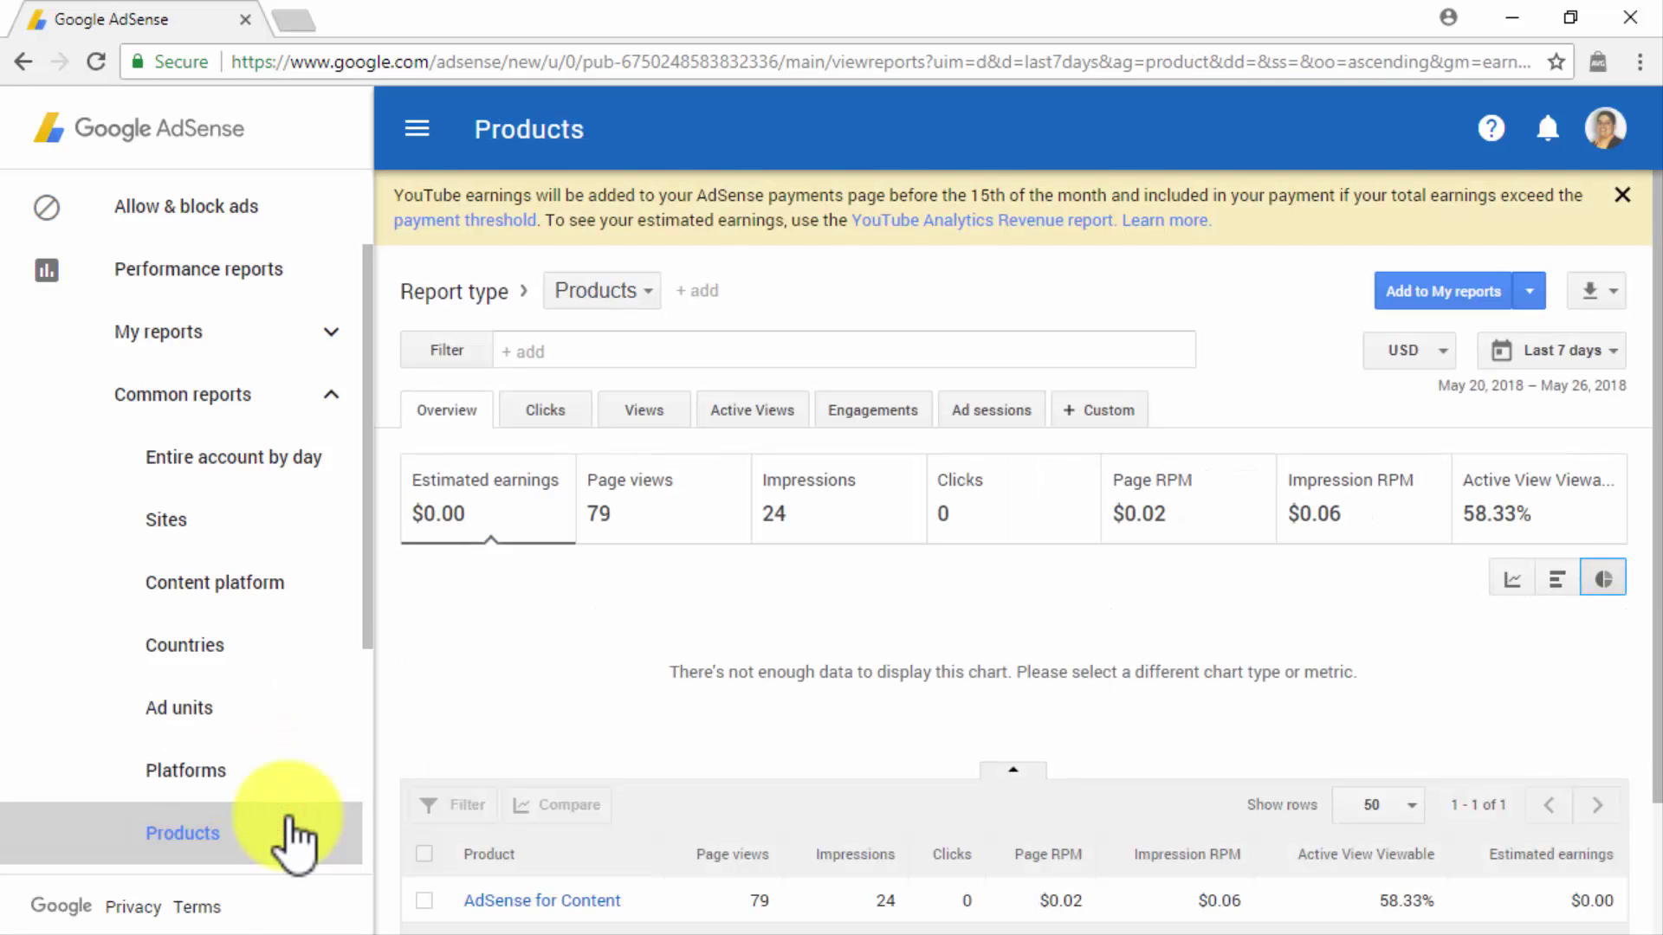
{"action": "scroll", "coordinate": [293, 819], "scroll_direction": "down", "scroll_amount": 2}
{"action": "left_click", "coordinate": [292, 769]}
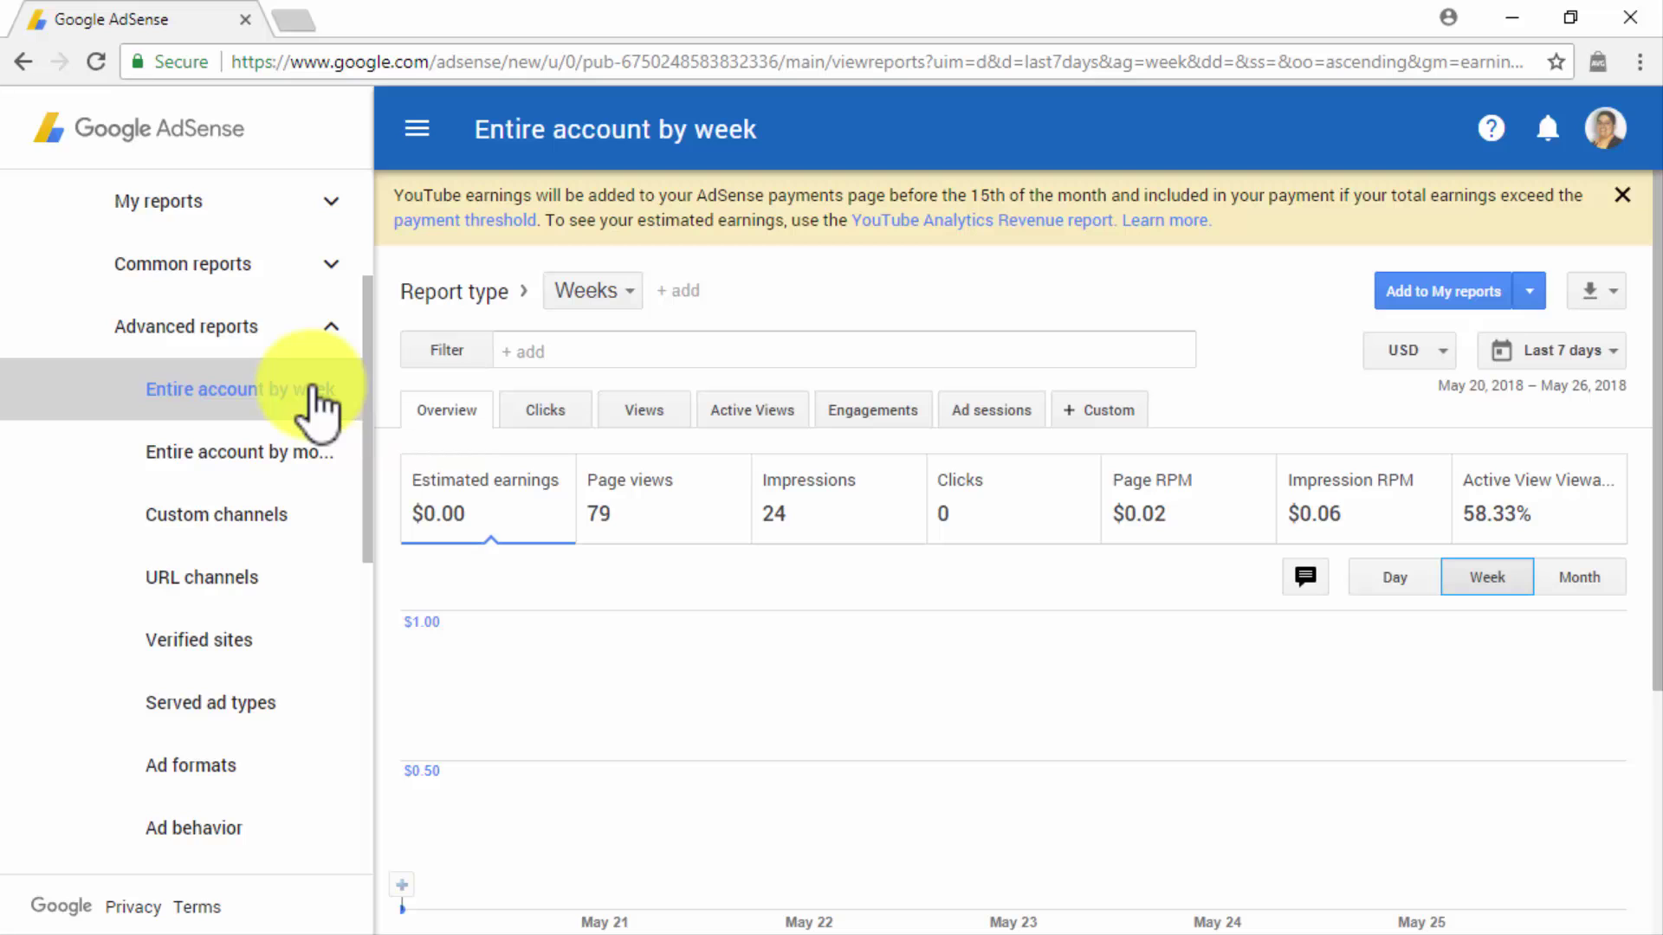
View the Entire account by month, Custom channels, URL channels, Verified sites, Served ad types and Ad formats reports
{"action": "left_click", "coordinate": [308, 467]}
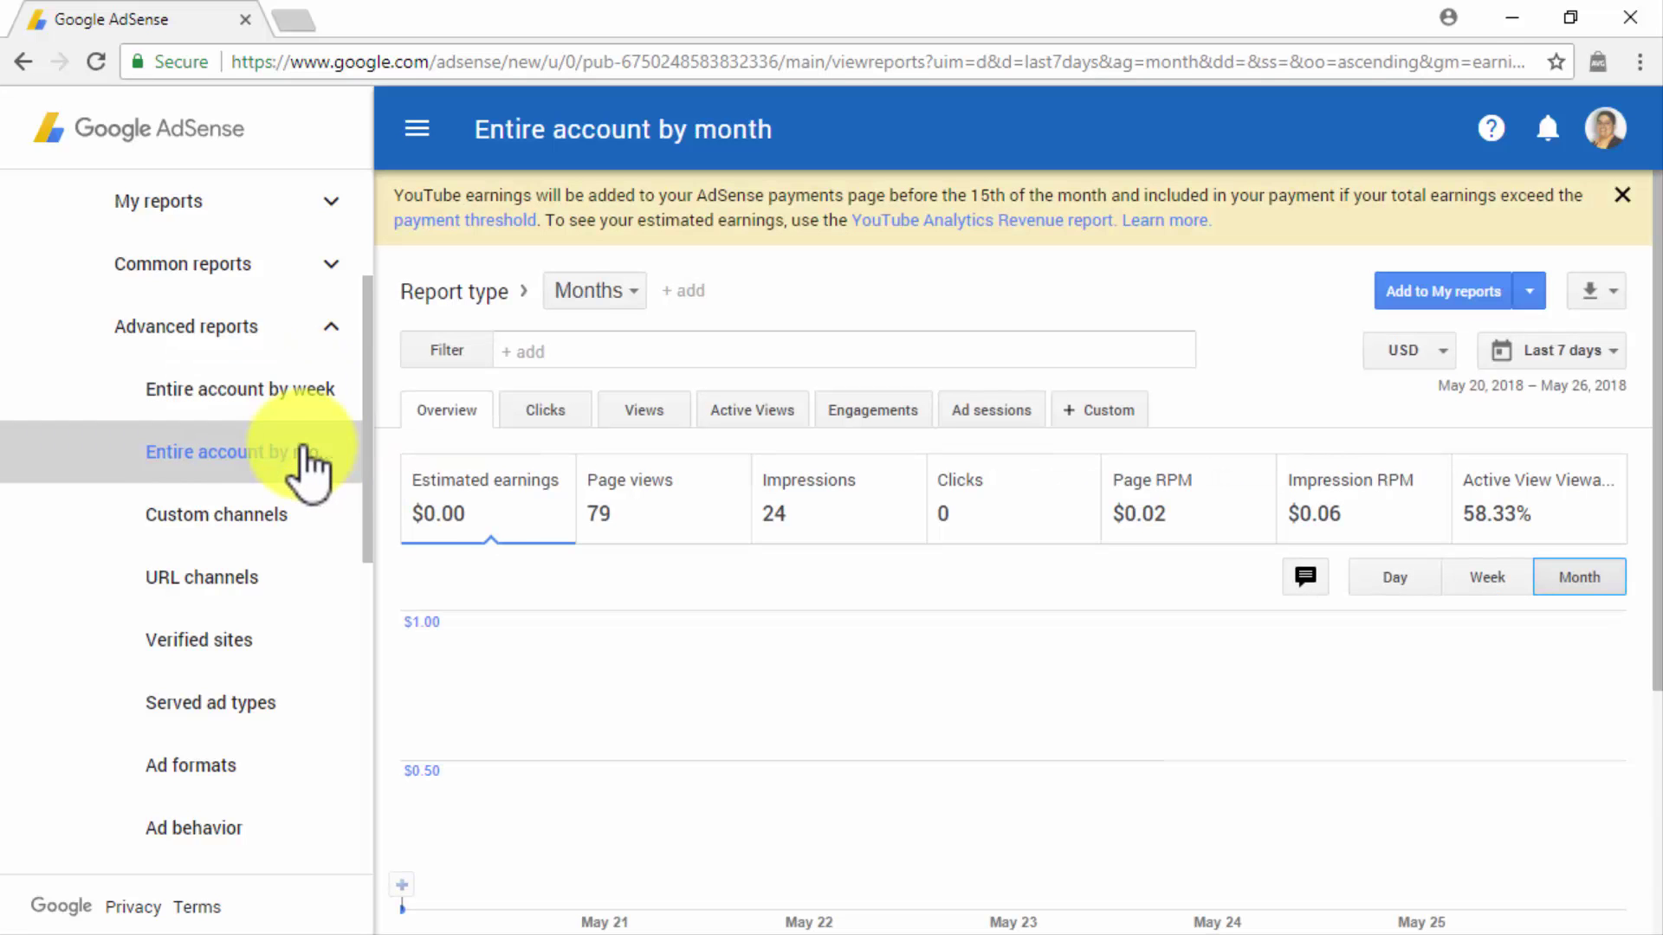
{"action": "left_click", "coordinate": [303, 517]}
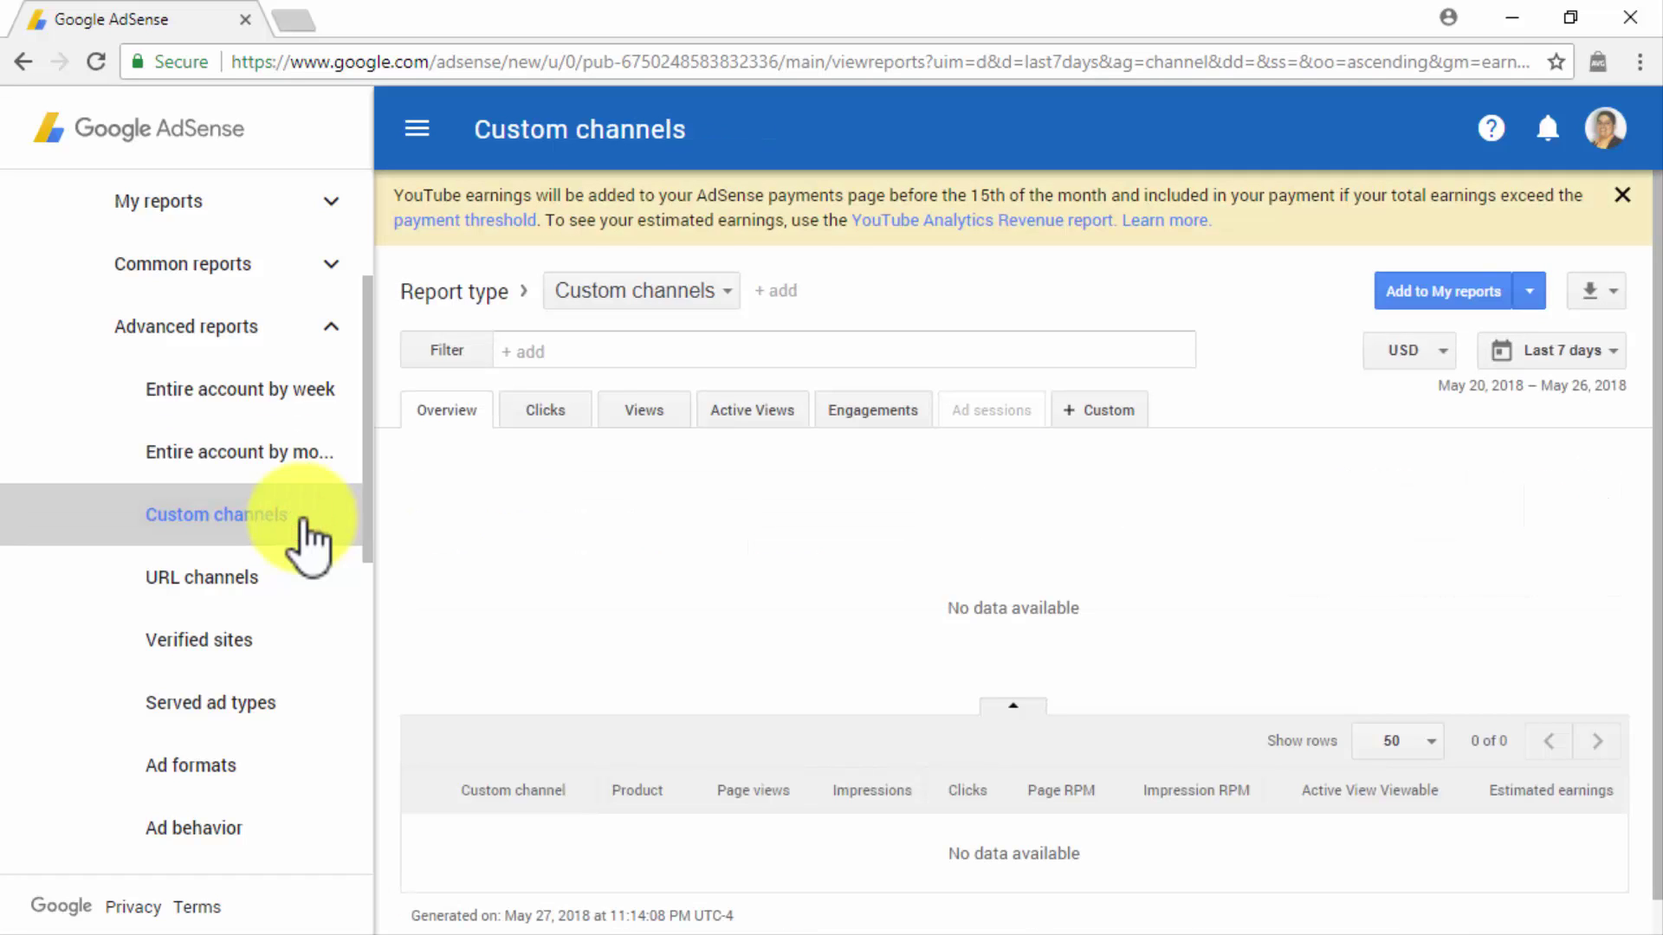
{"action": "left_click", "coordinate": [299, 576]}
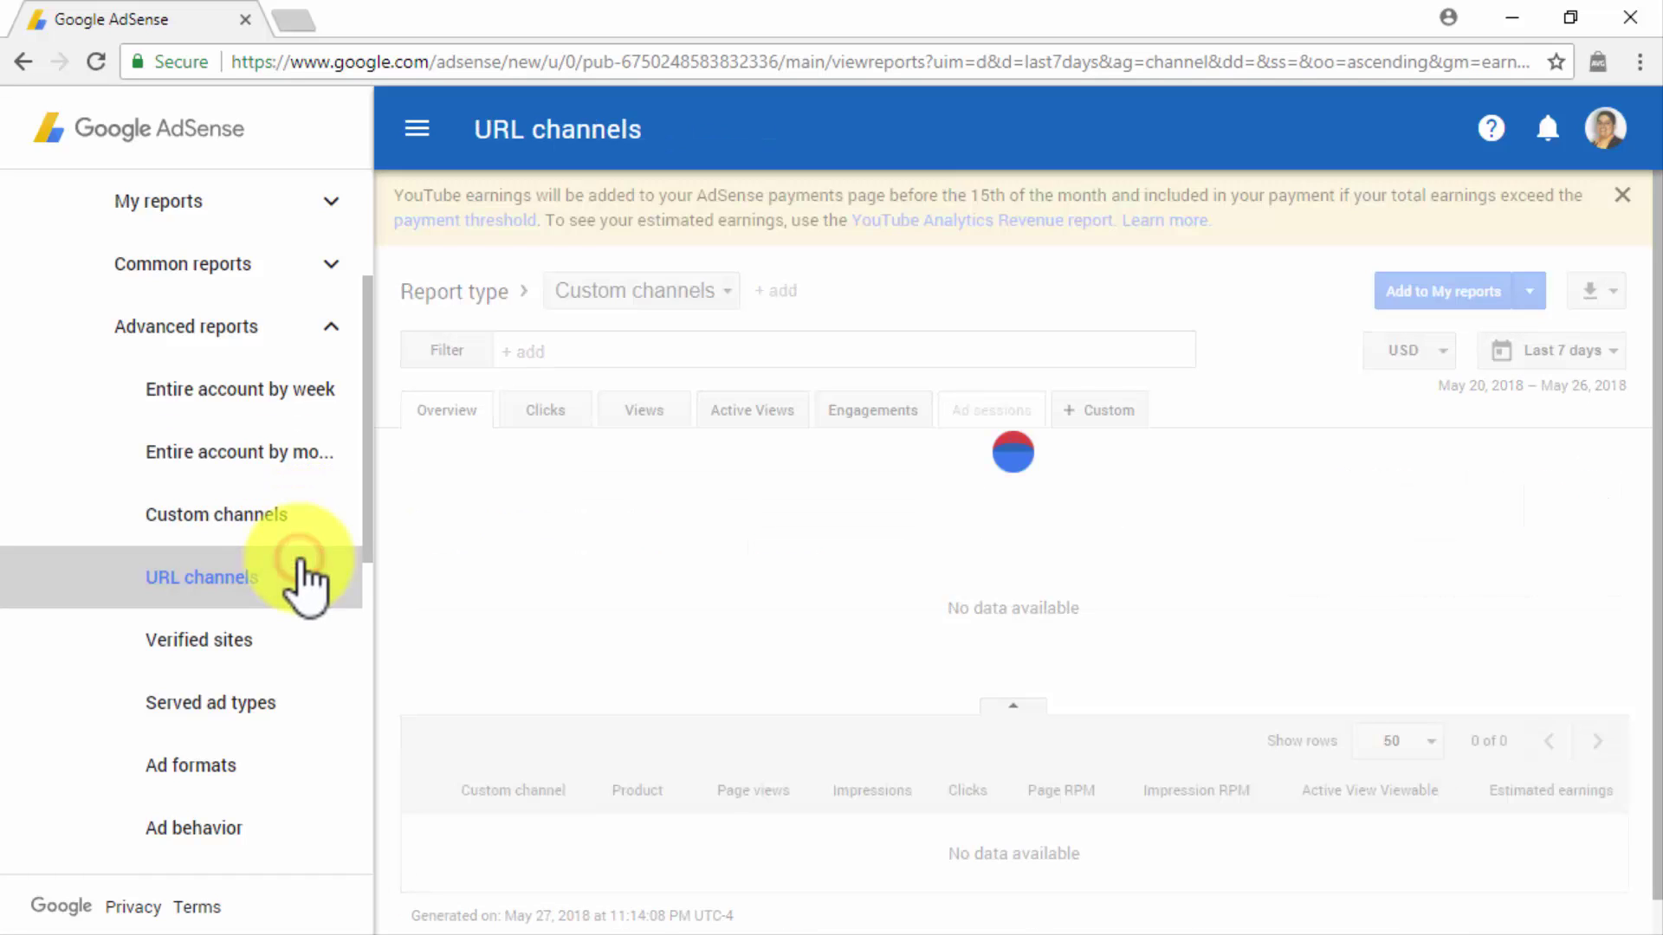
{"action": "left_click", "coordinate": [297, 642]}
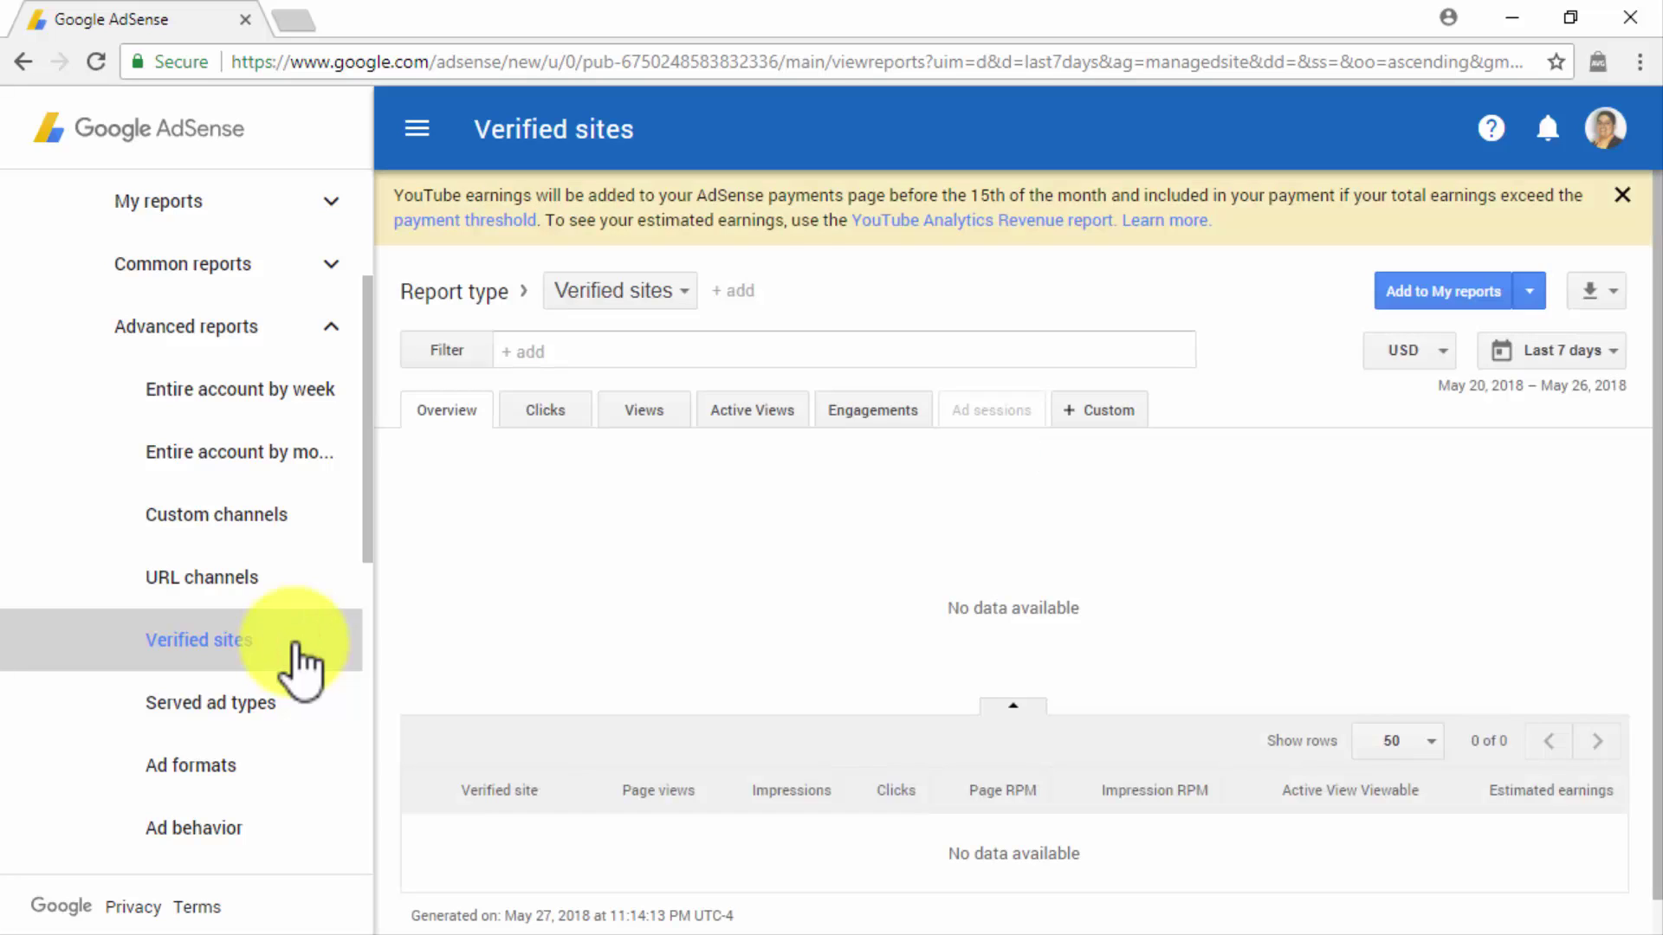
{"action": "left_click", "coordinate": [297, 705]}
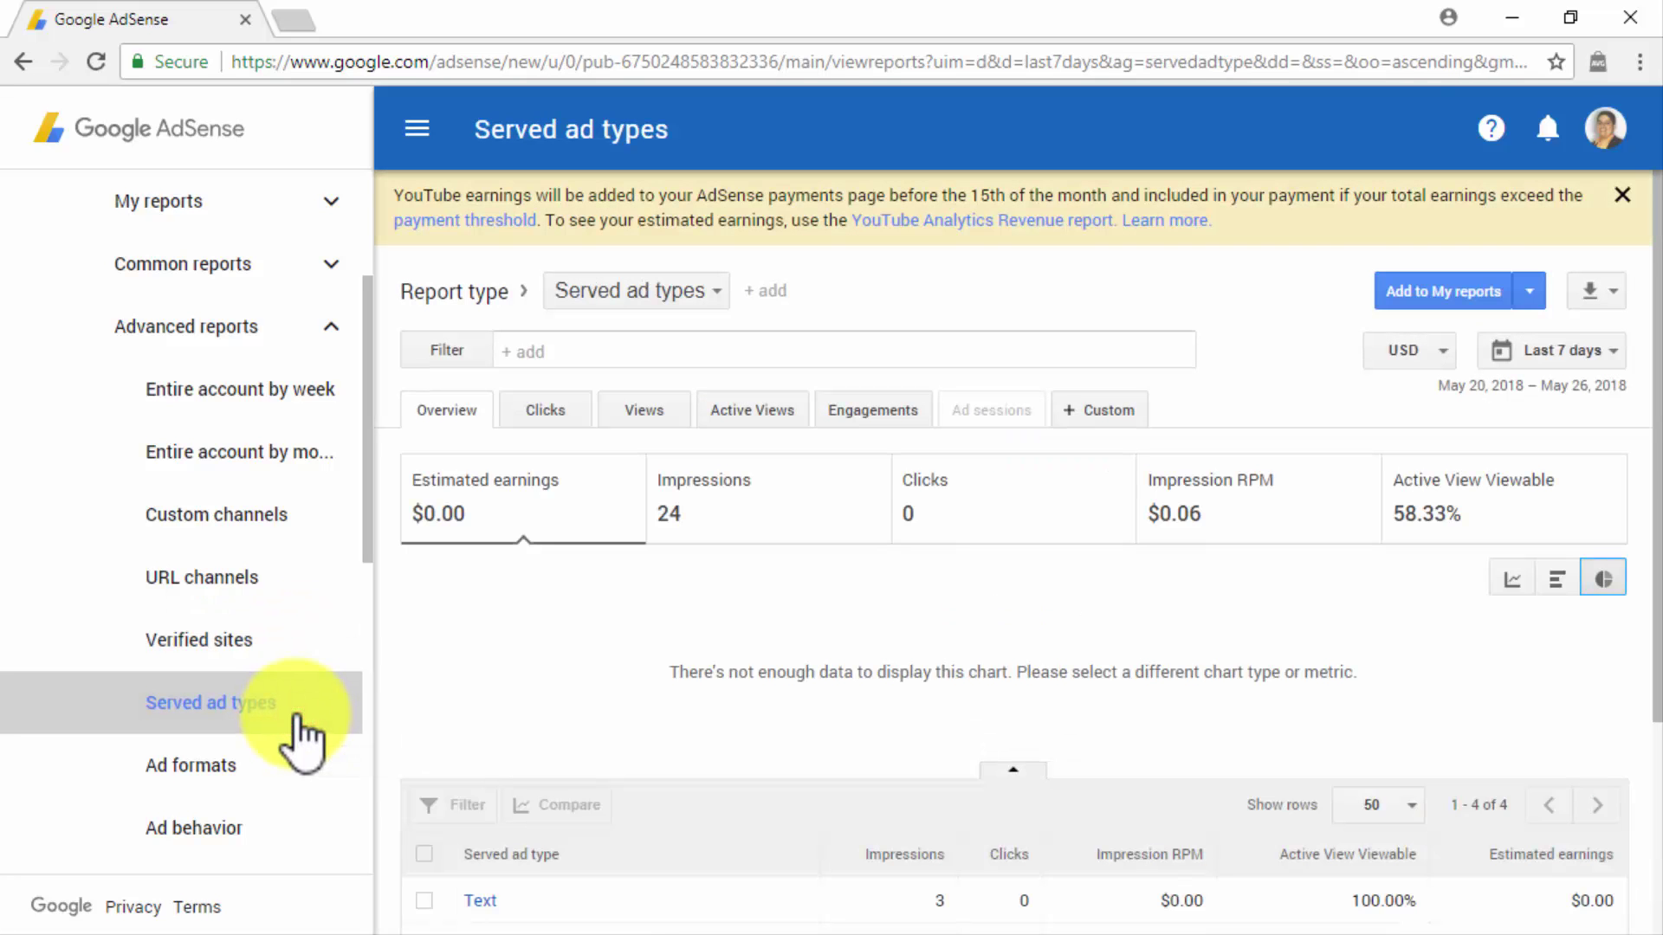
{"action": "left_click", "coordinate": [297, 765]}
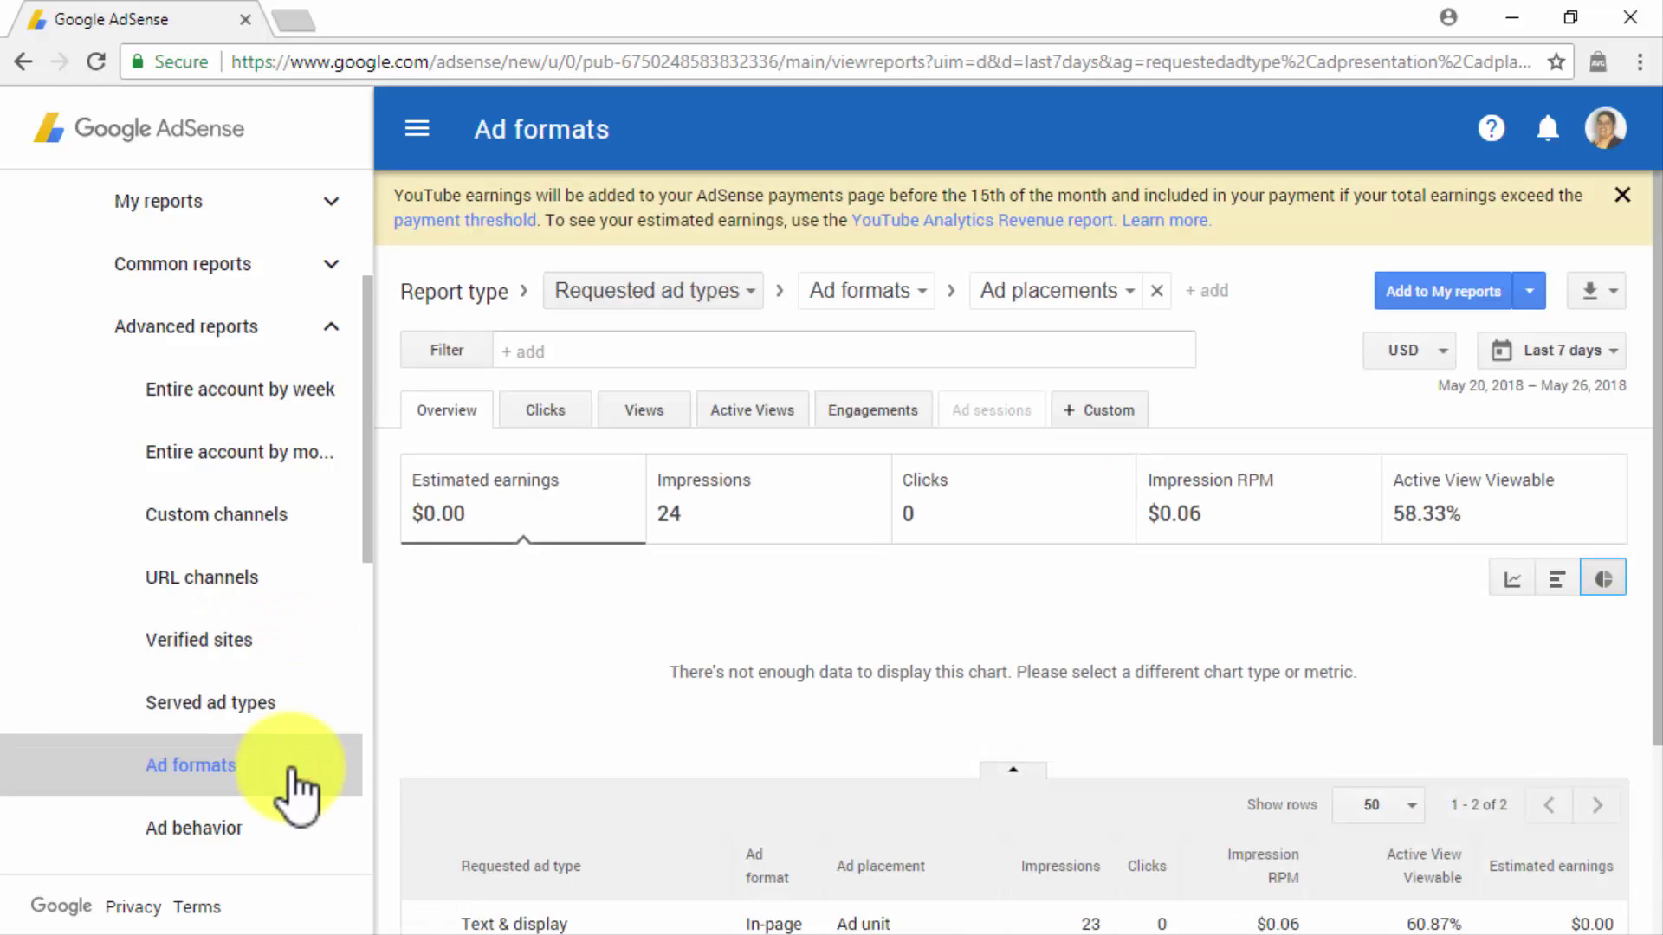
View the Ad behavior, Ad sizes, Creative sizes, Targeting types, Bid types, Ad networks, Experiments and Ad sessions reports
{"action": "scroll", "coordinate": [297, 791], "scroll_direction": "down", "scroll_amount": 3}
{"action": "left_click", "coordinate": [297, 572]}
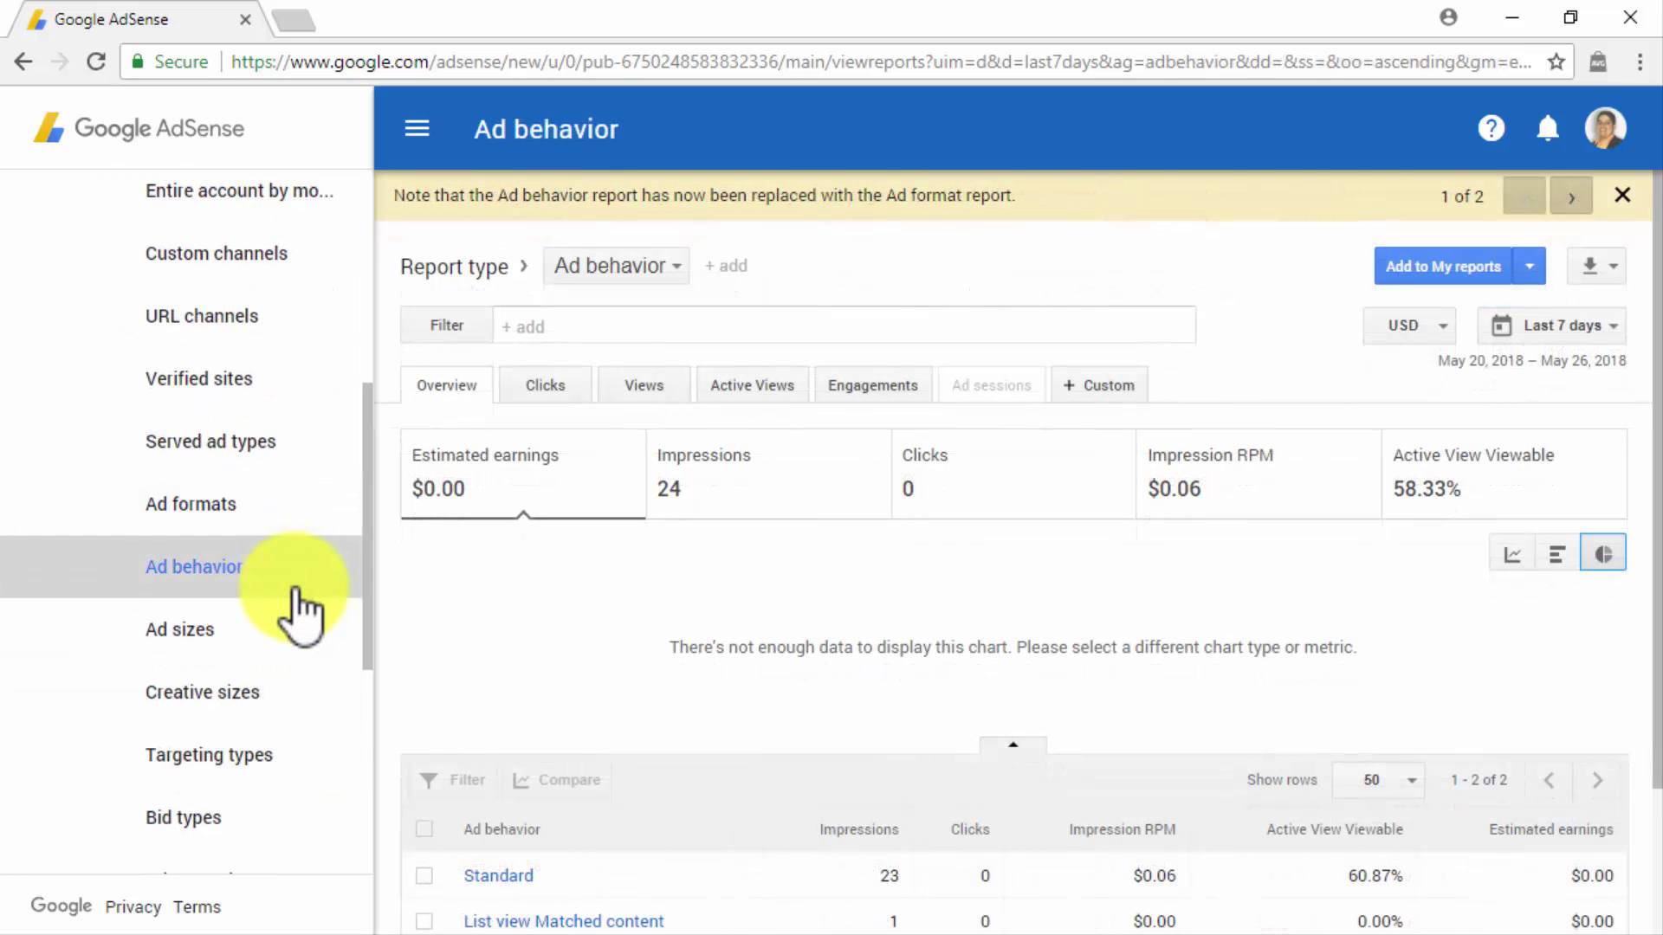
{"action": "left_click", "coordinate": [292, 627]}
{"action": "left_click", "coordinate": [292, 690]}
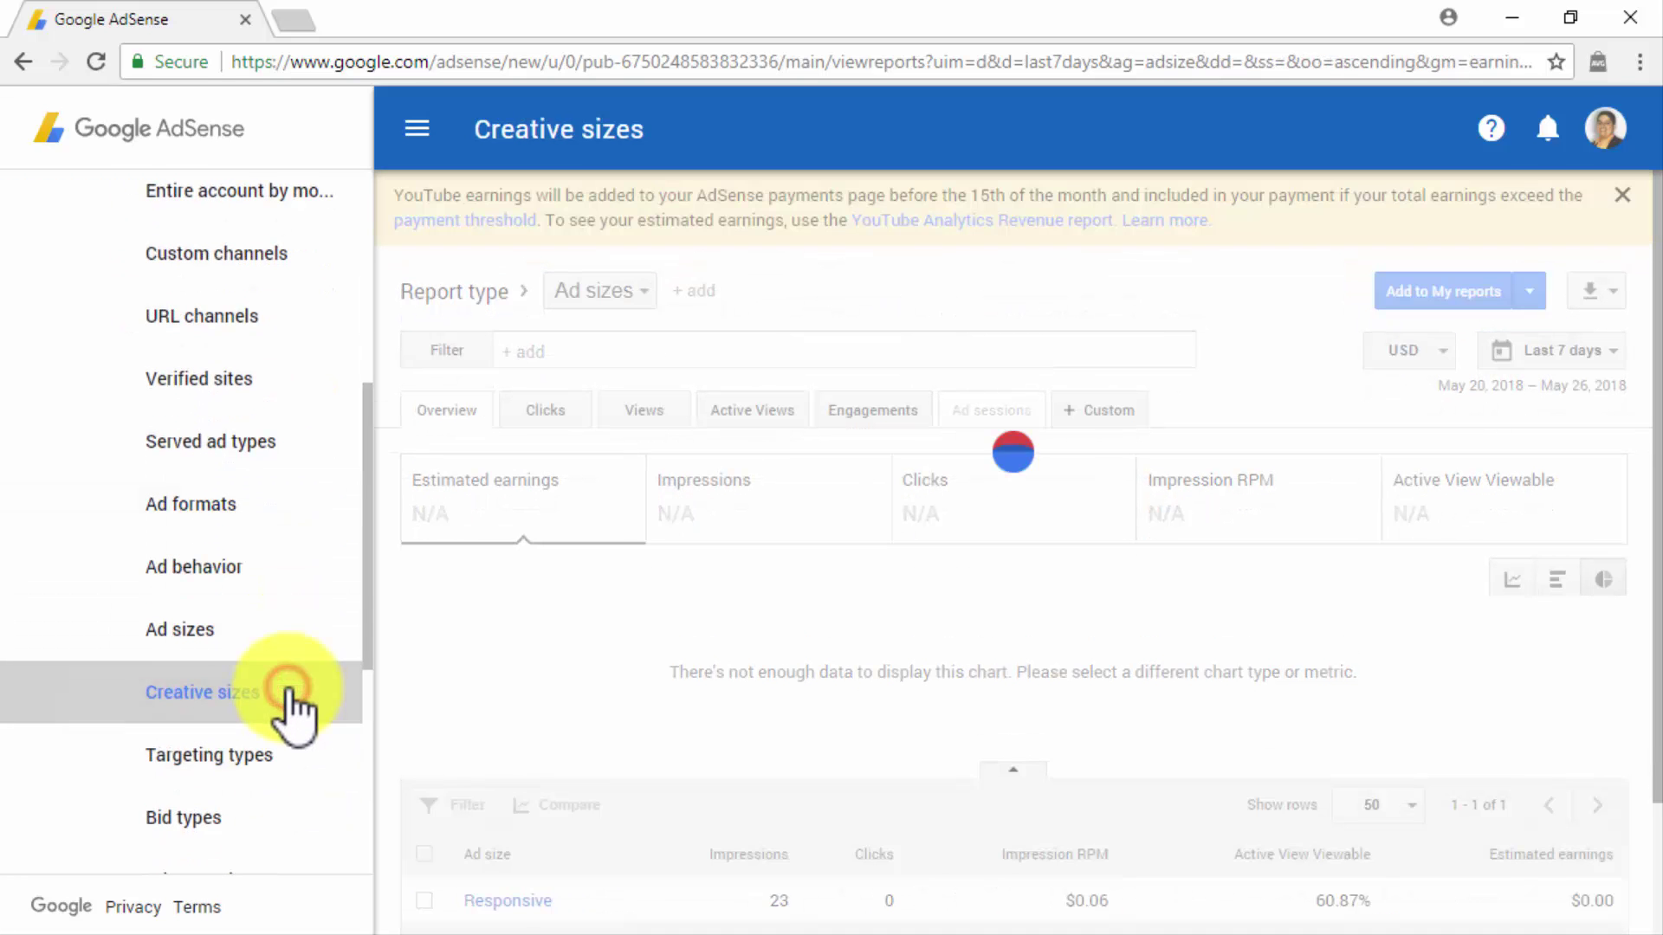
{"action": "left_click", "coordinate": [286, 736]}
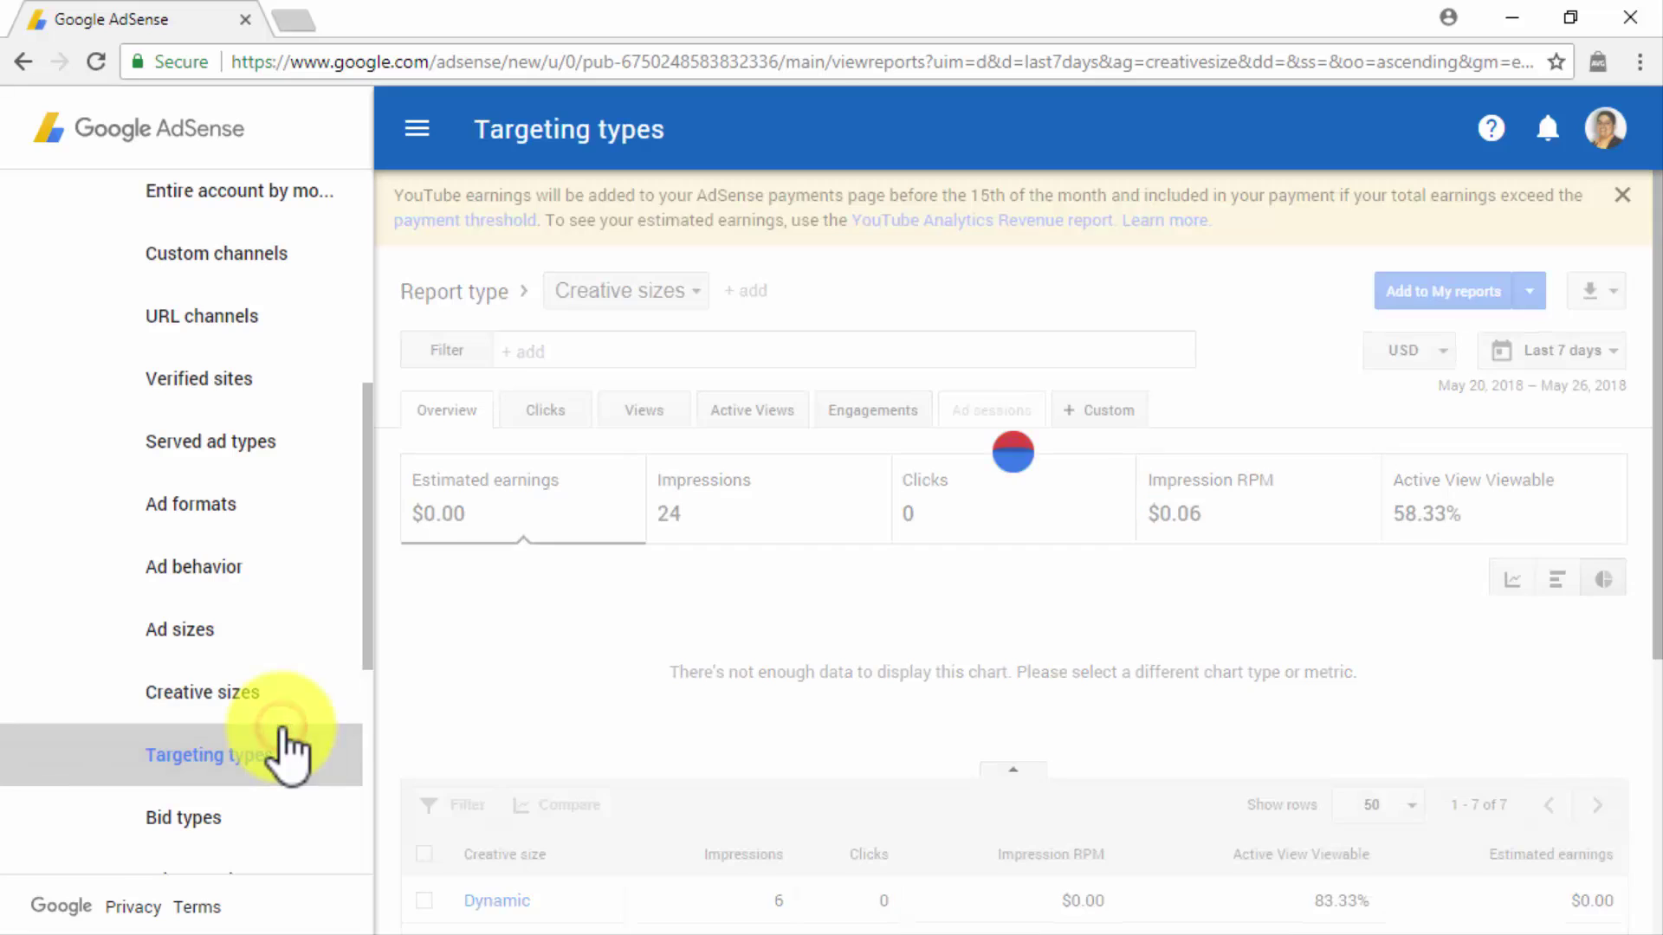
{"action": "left_click", "coordinate": [282, 814]}
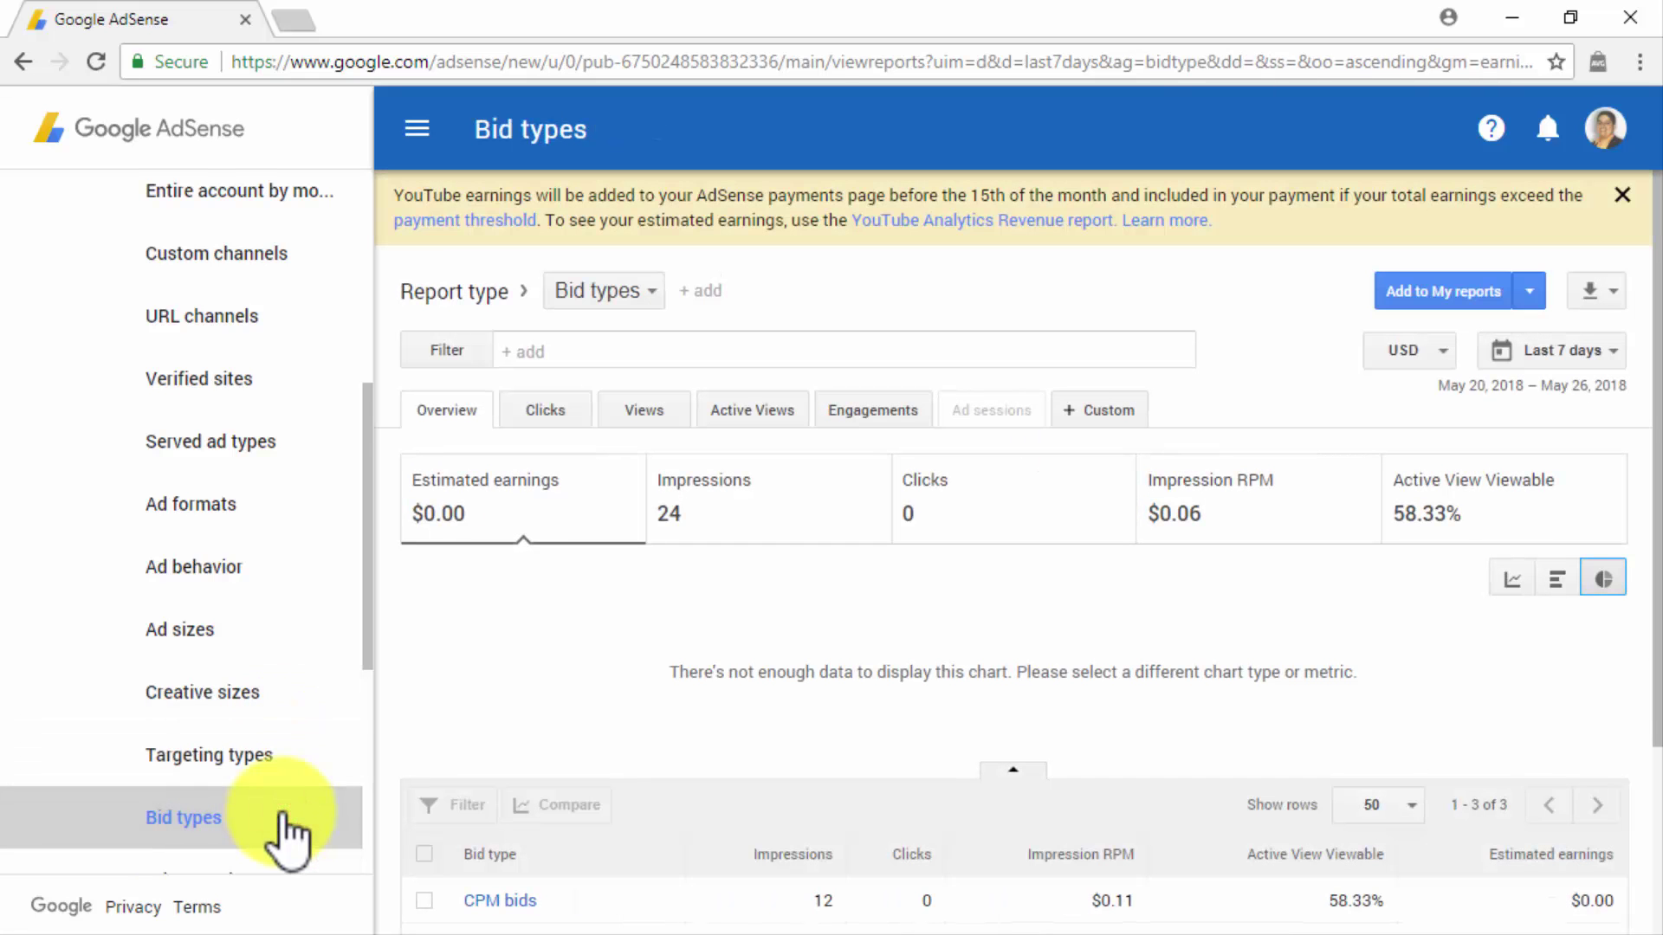
{"action": "left_click", "coordinate": [278, 751]}
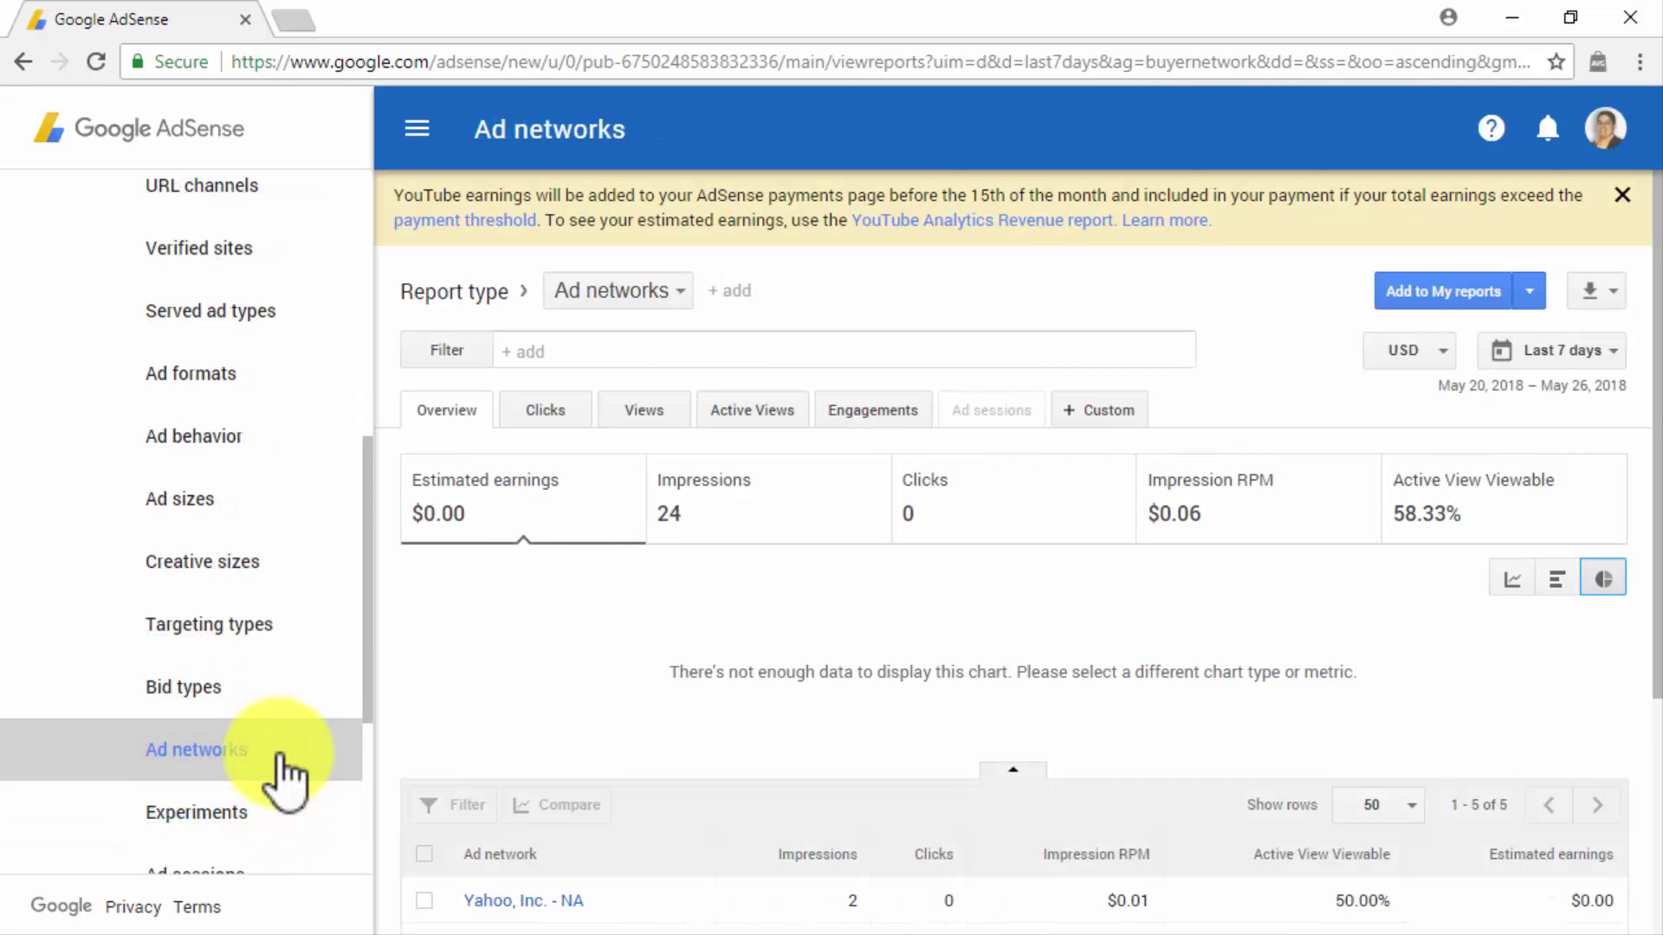
{"action": "left_click", "coordinate": [284, 803]}
{"action": "left_click", "coordinate": [279, 774]}
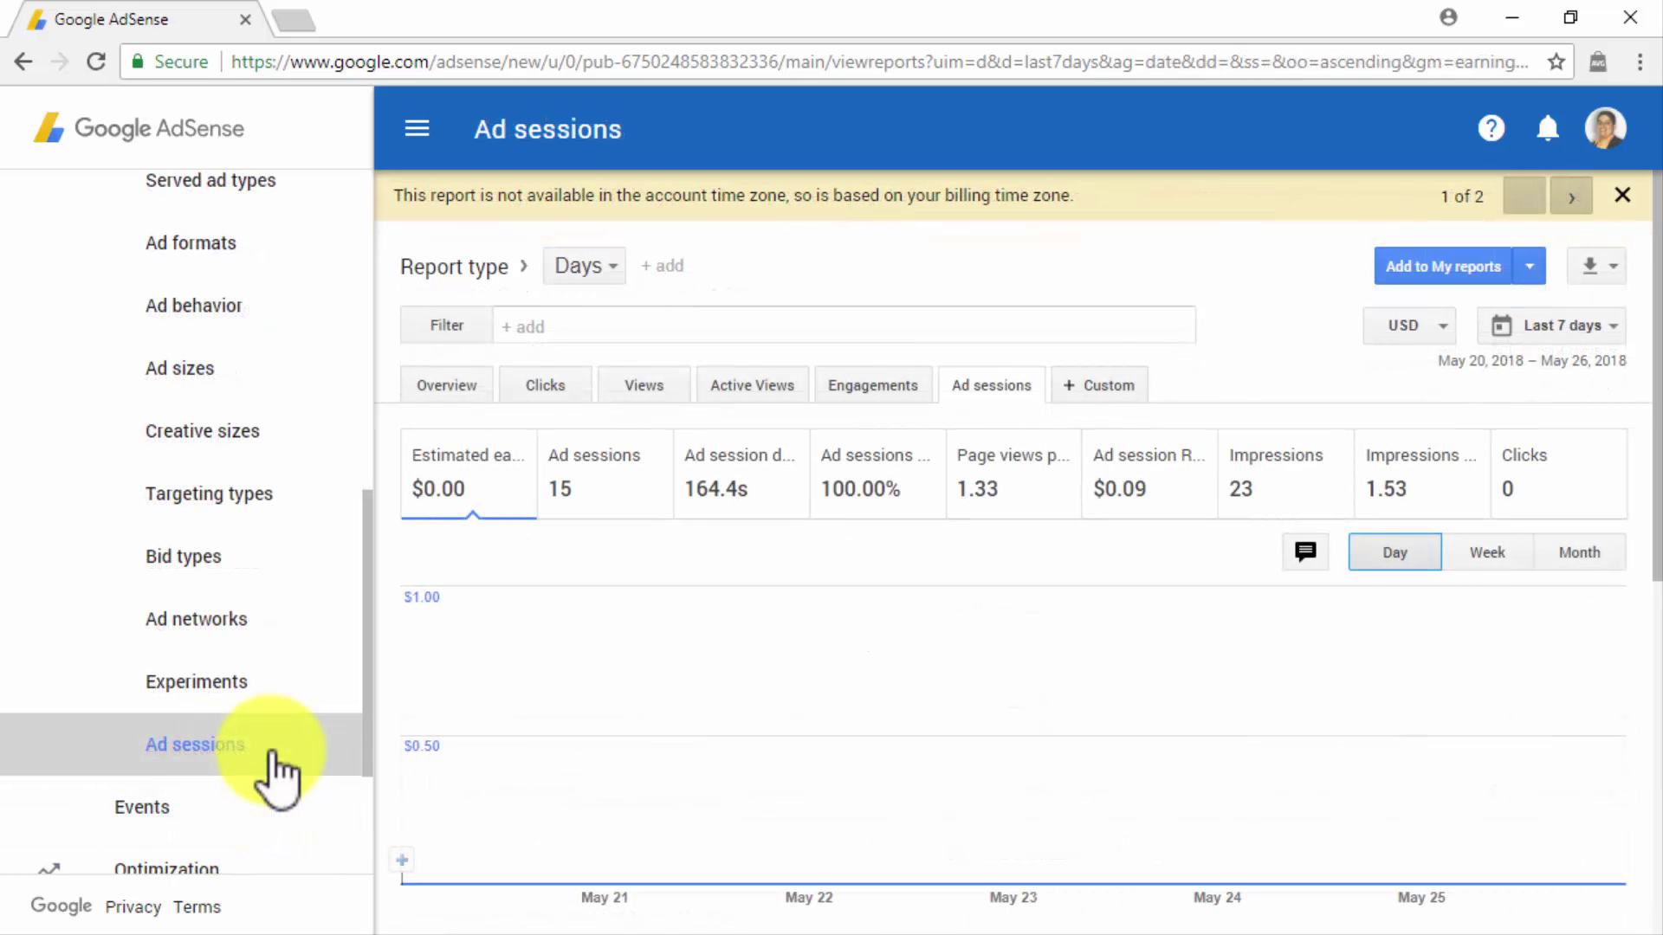
Check the Events report, then the optimization Opportunities and Experiments pages
{"action": "left_click", "coordinate": [249, 807]}
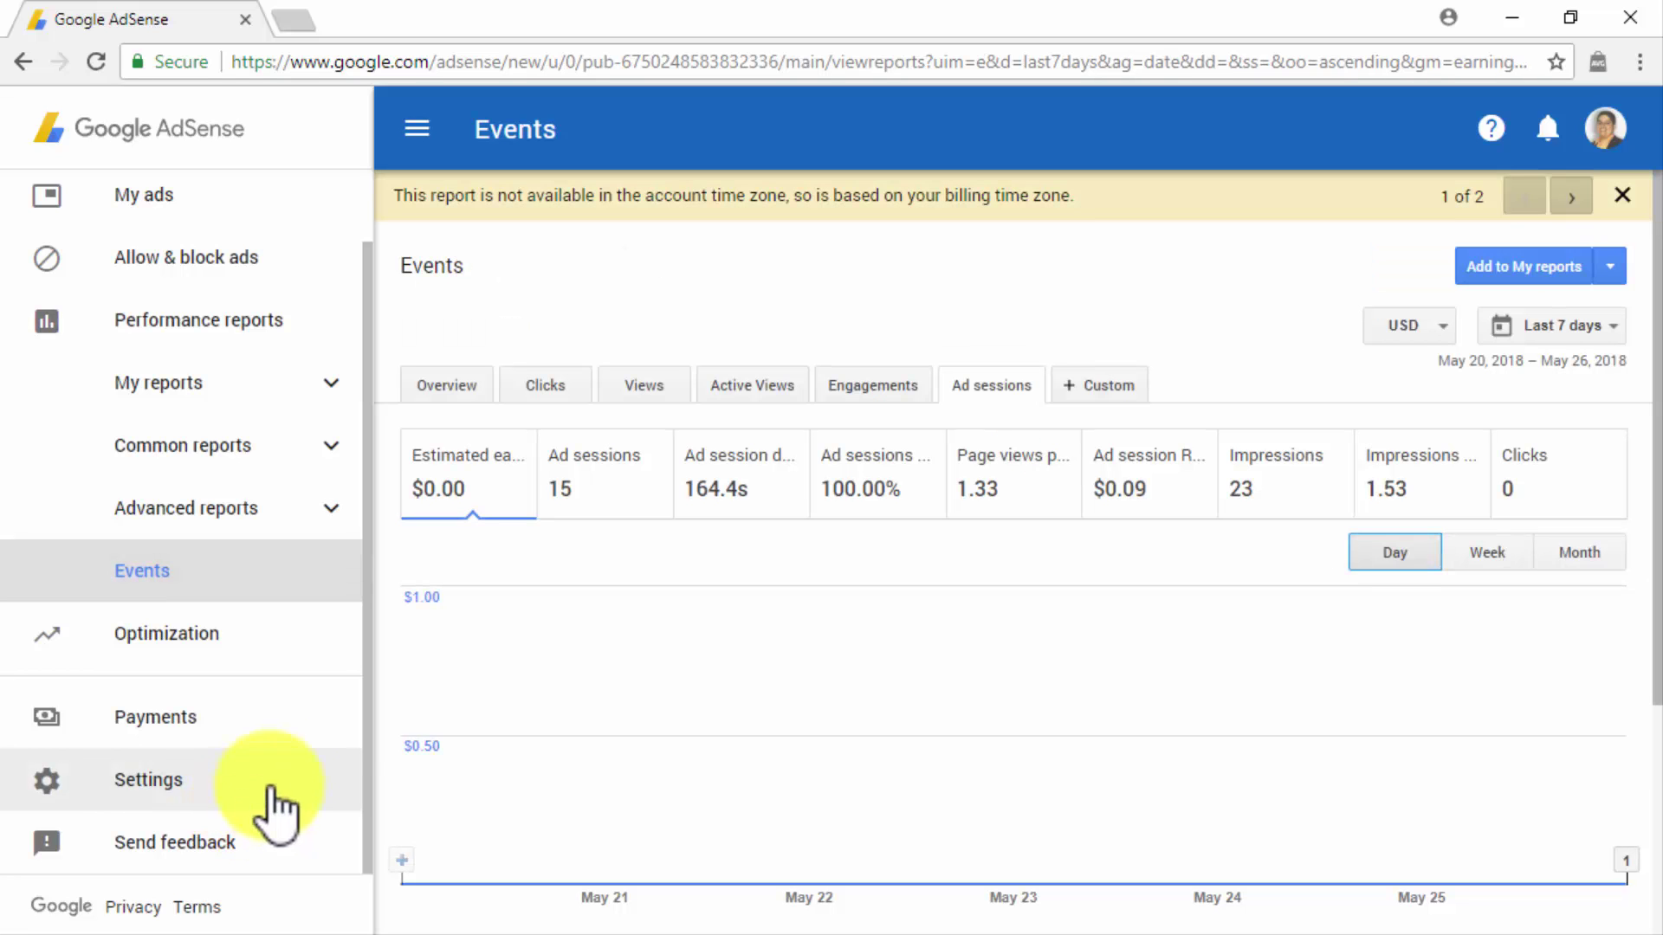
{"action": "mouse_move", "coordinate": [433, 688]}
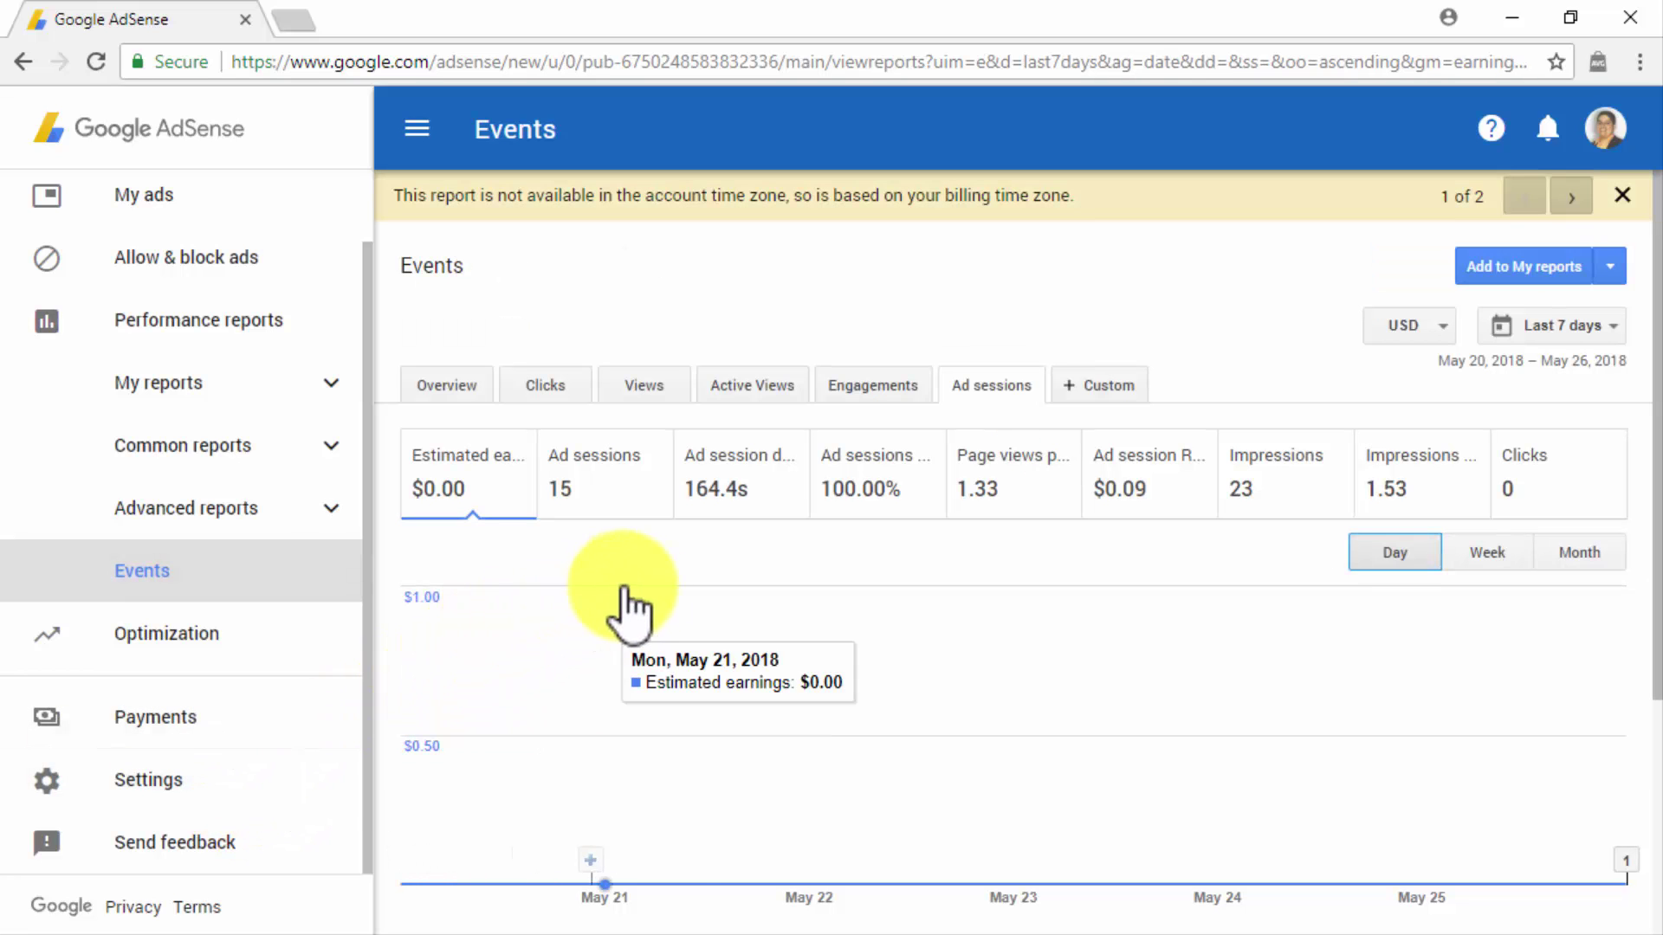
{"action": "left_click", "coordinate": [288, 633]}
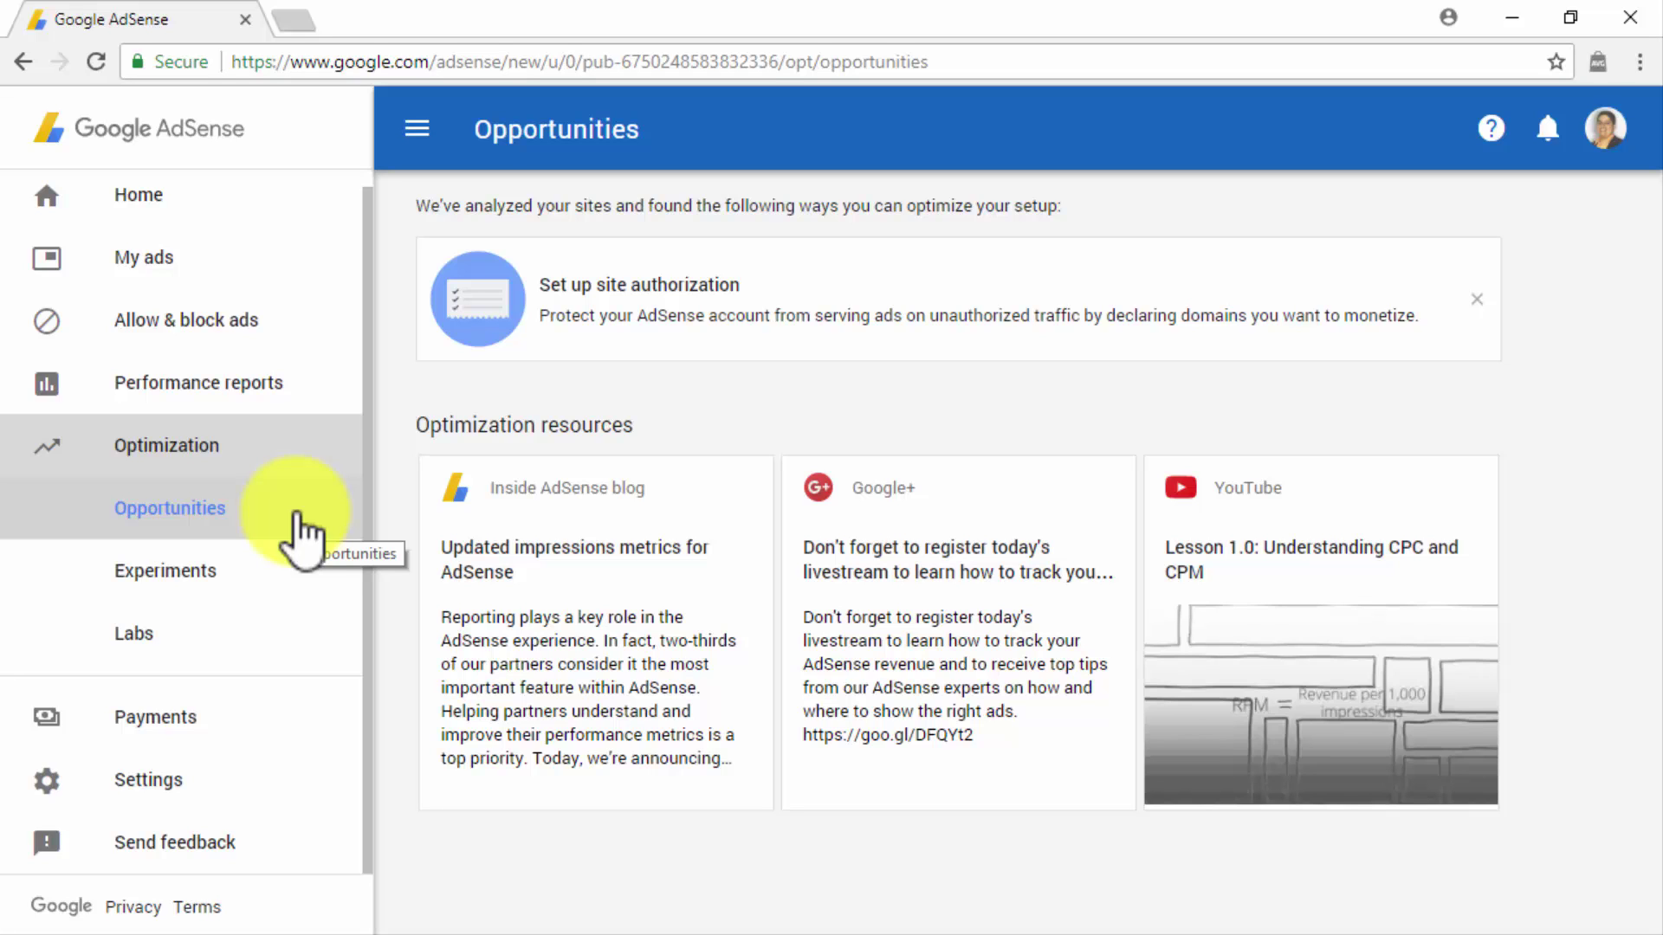
{"action": "left_click", "coordinate": [286, 571]}
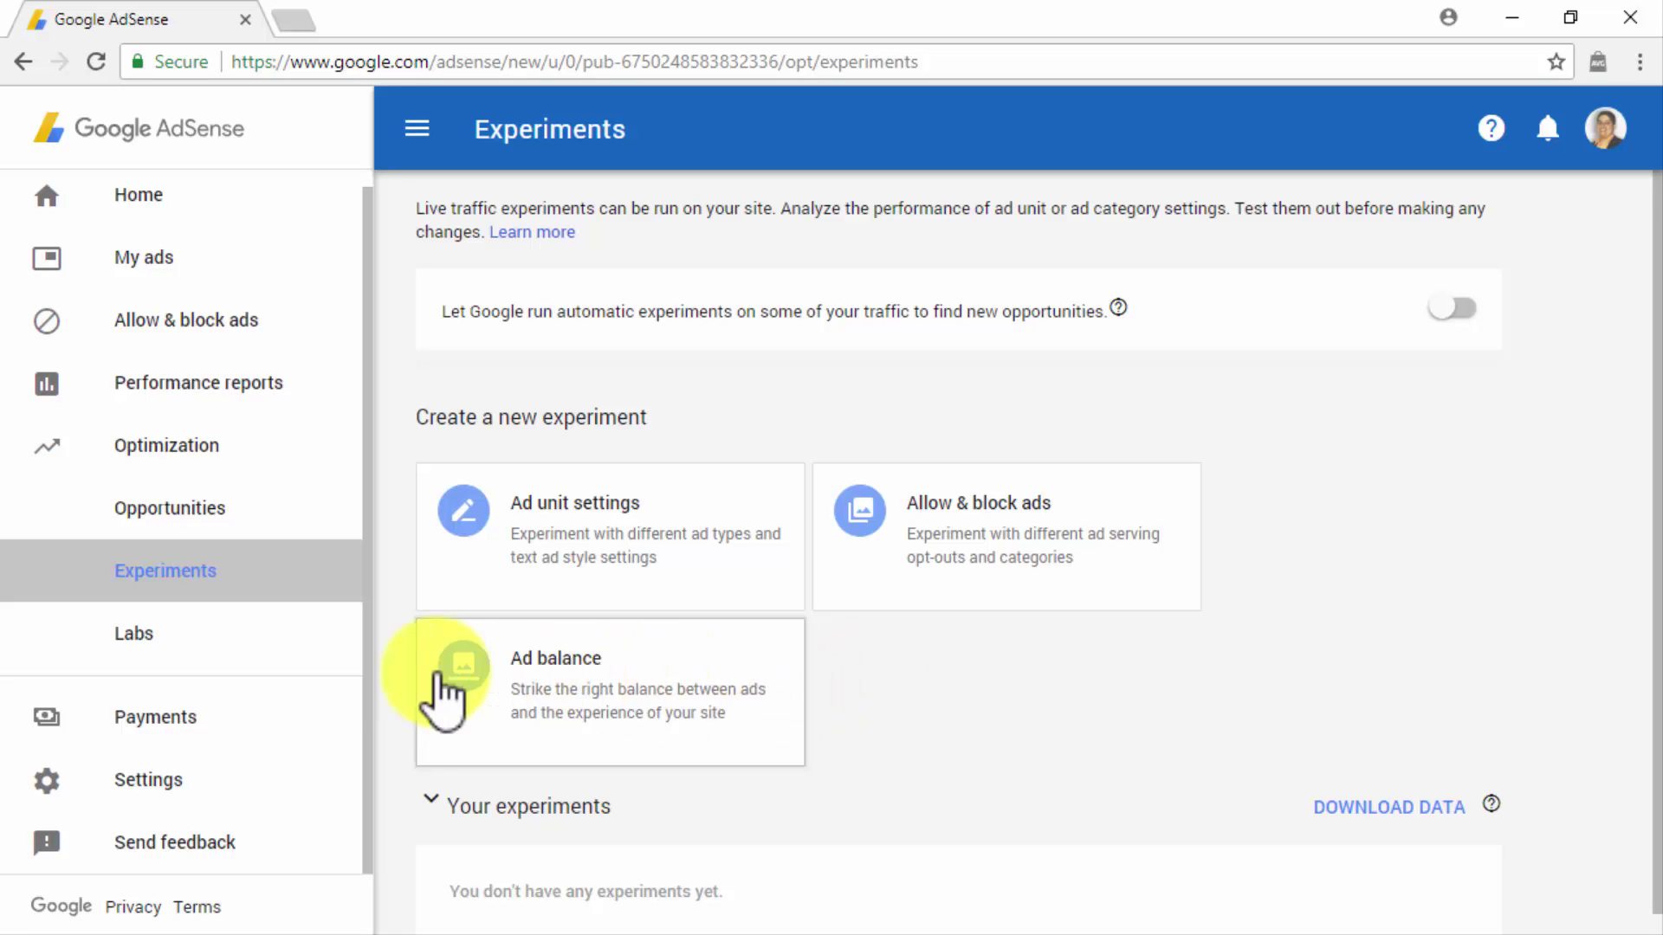
Look over the Labs trial features, then view Payments with $18.20 earnings of the $100.00 threshold
{"action": "left_click", "coordinate": [309, 660]}
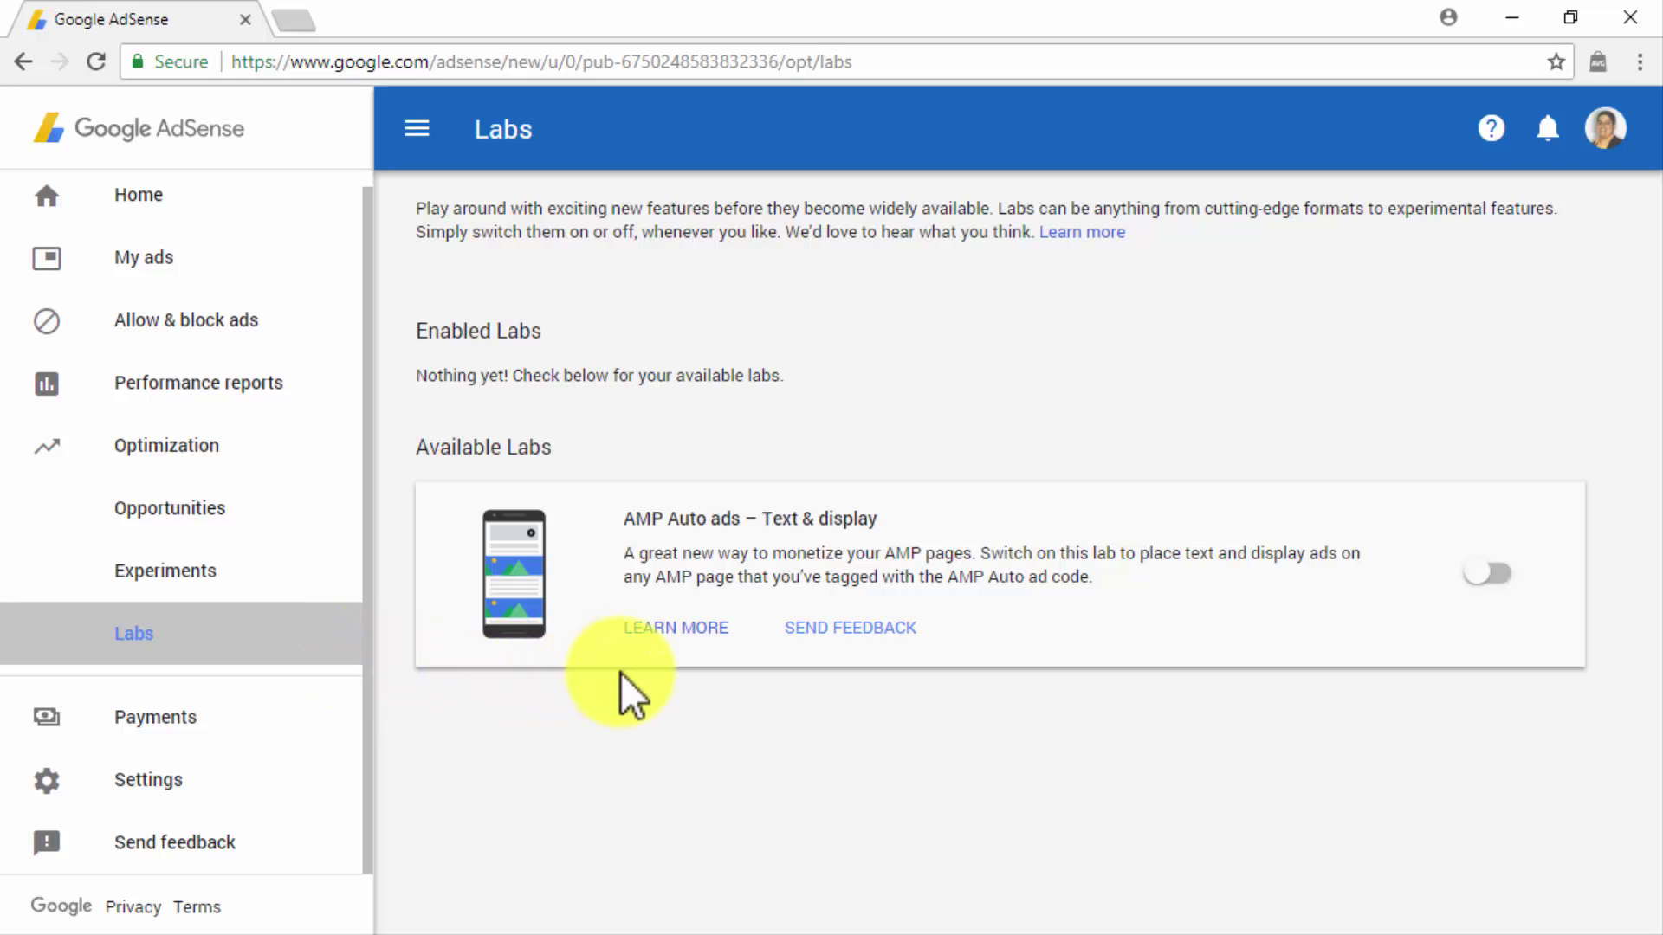
{"action": "left_click", "coordinate": [319, 724]}
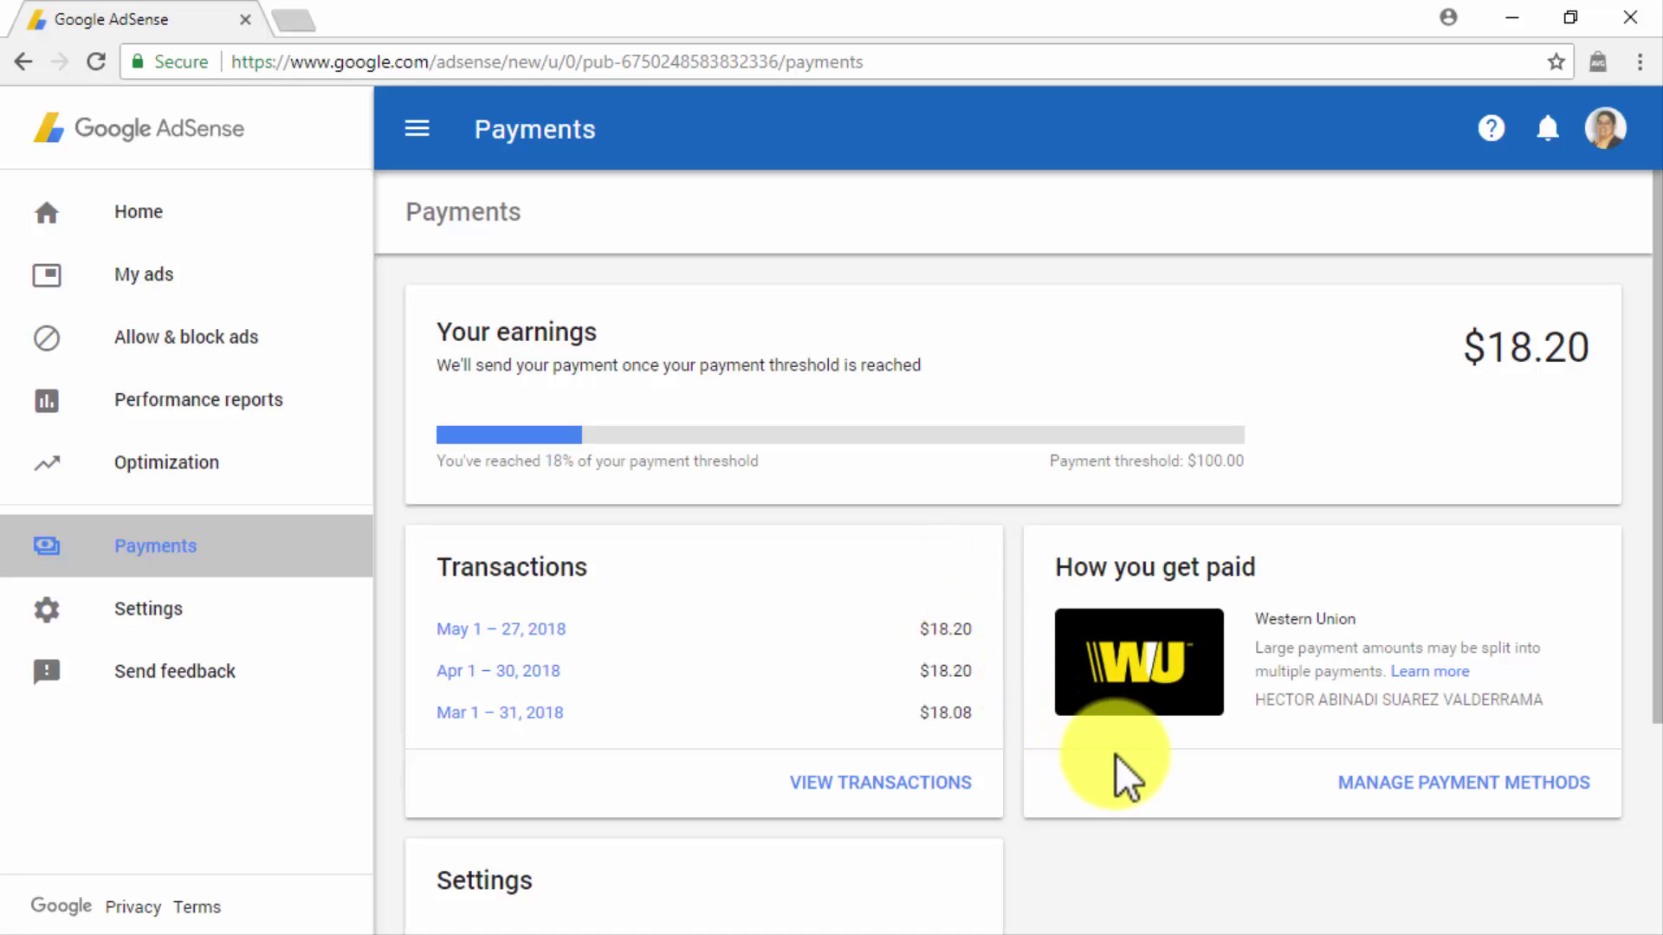
Open Personal settings and review login, contact details, email preferences and English (United States) language
{"action": "scroll", "coordinate": [1115, 755], "scroll_direction": "down", "scroll_amount": 3}
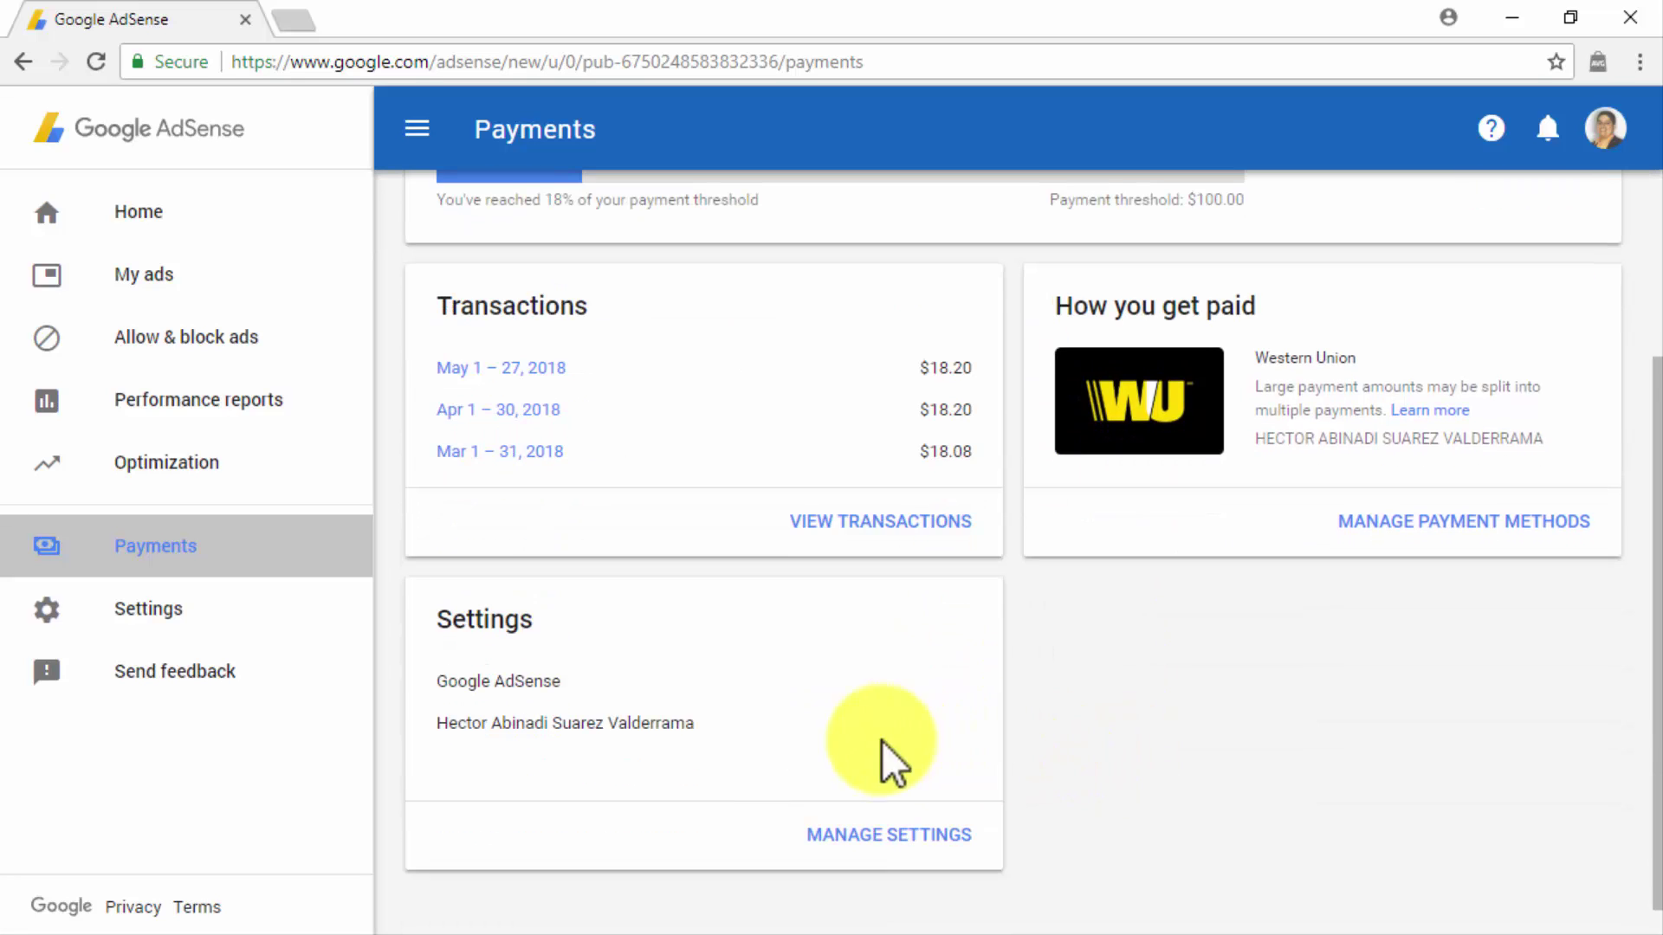
{"action": "left_click", "coordinate": [346, 610]}
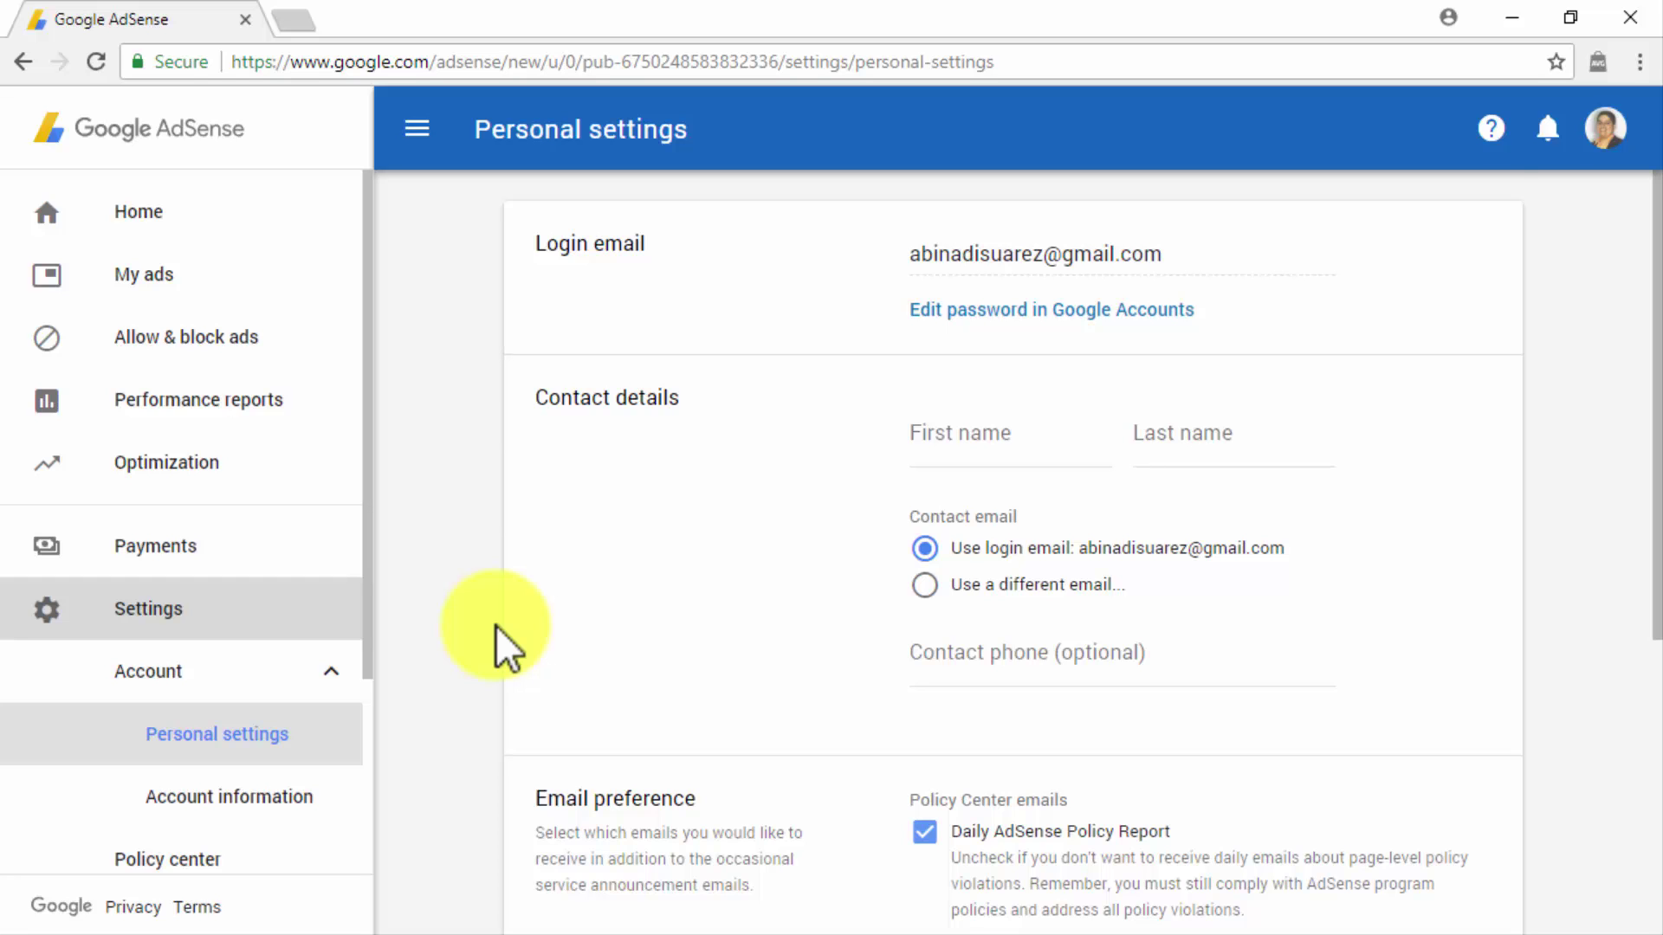
{"action": "scroll", "coordinate": [496, 626], "scroll_direction": "down", "scroll_amount": 5}
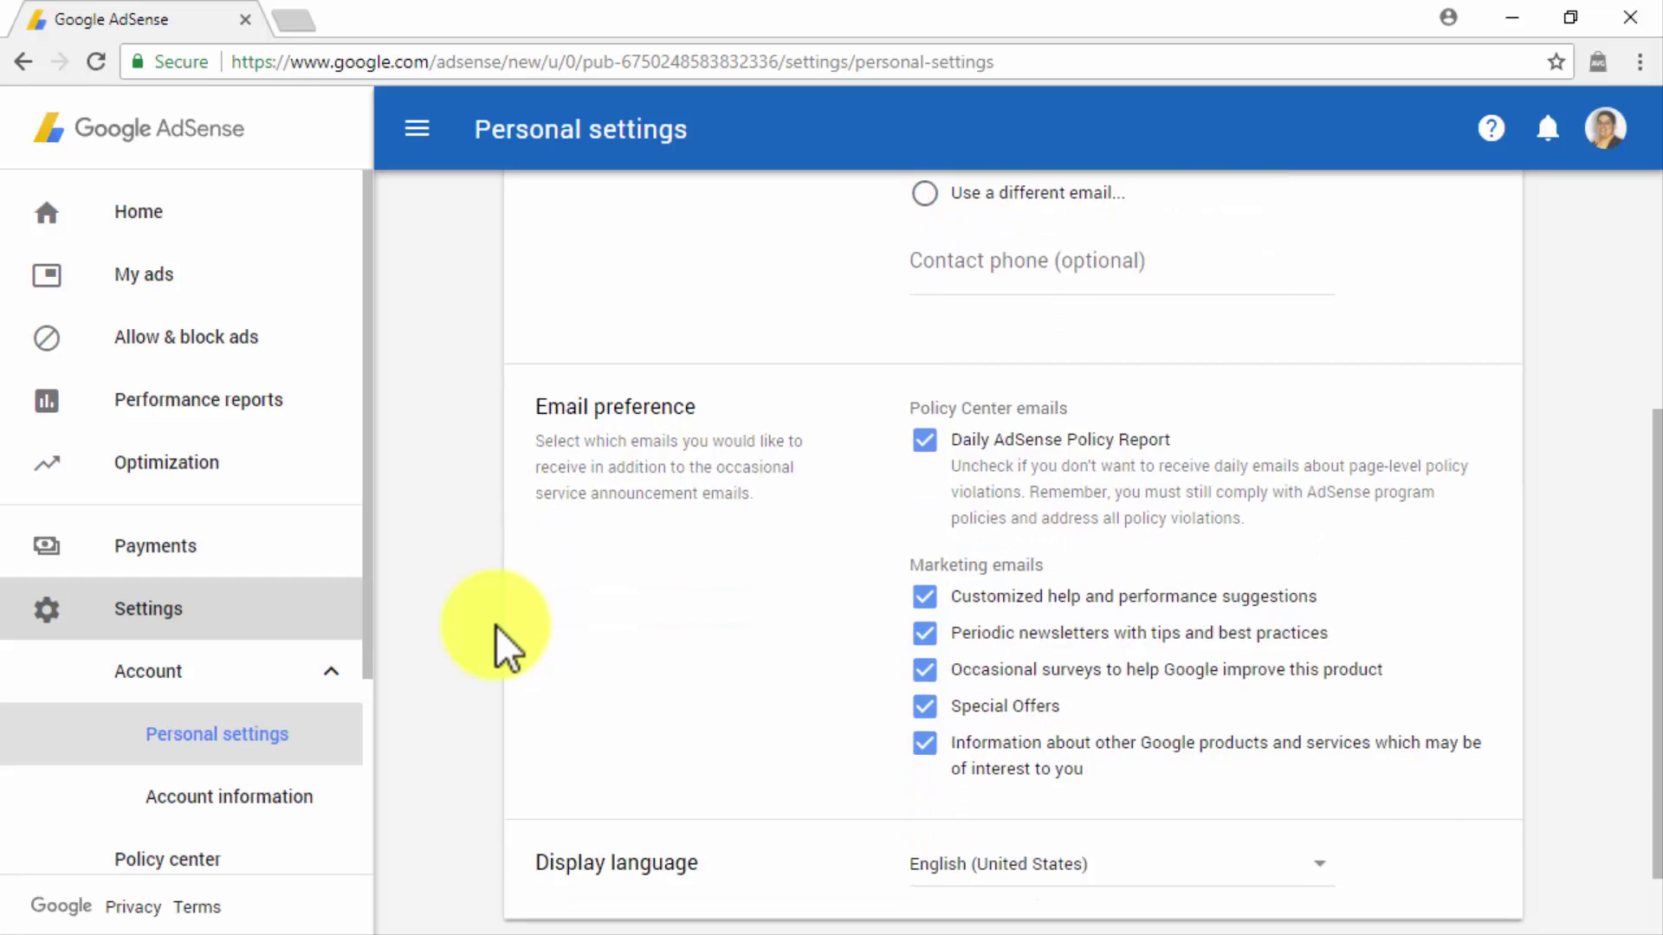
Review account information, confirm no Policy center violations, and open My Sites listing blog.pianopopular.com
{"action": "scroll", "coordinate": [496, 625], "scroll_direction": "down", "scroll_amount": 1}
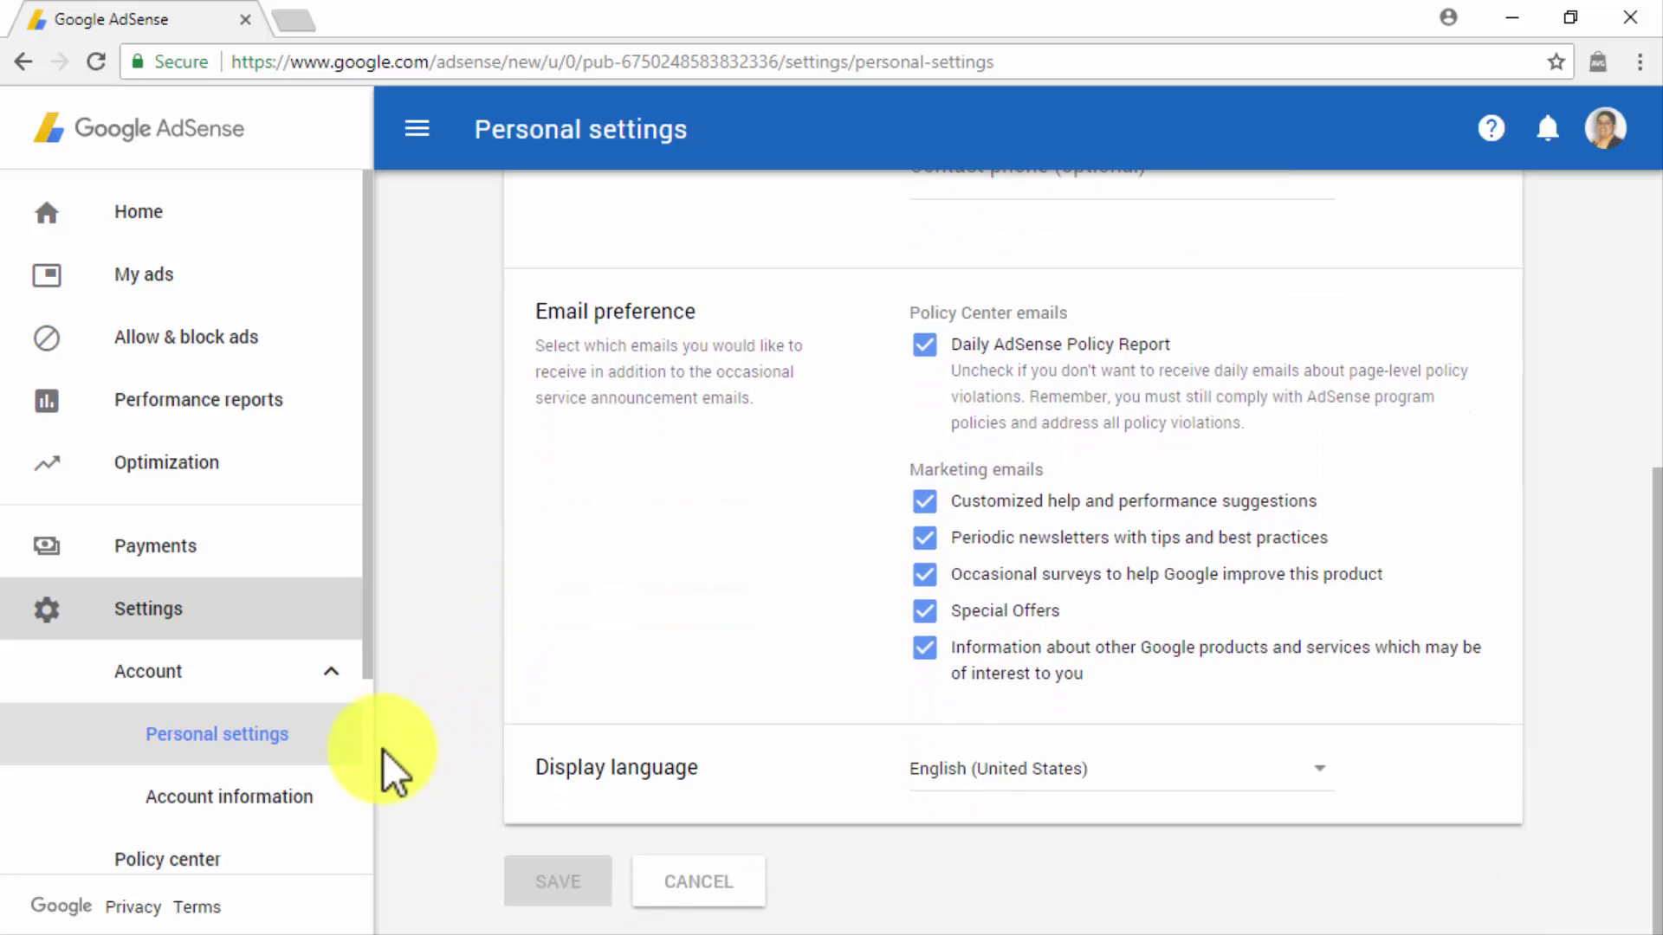
{"action": "left_click", "coordinate": [325, 801]}
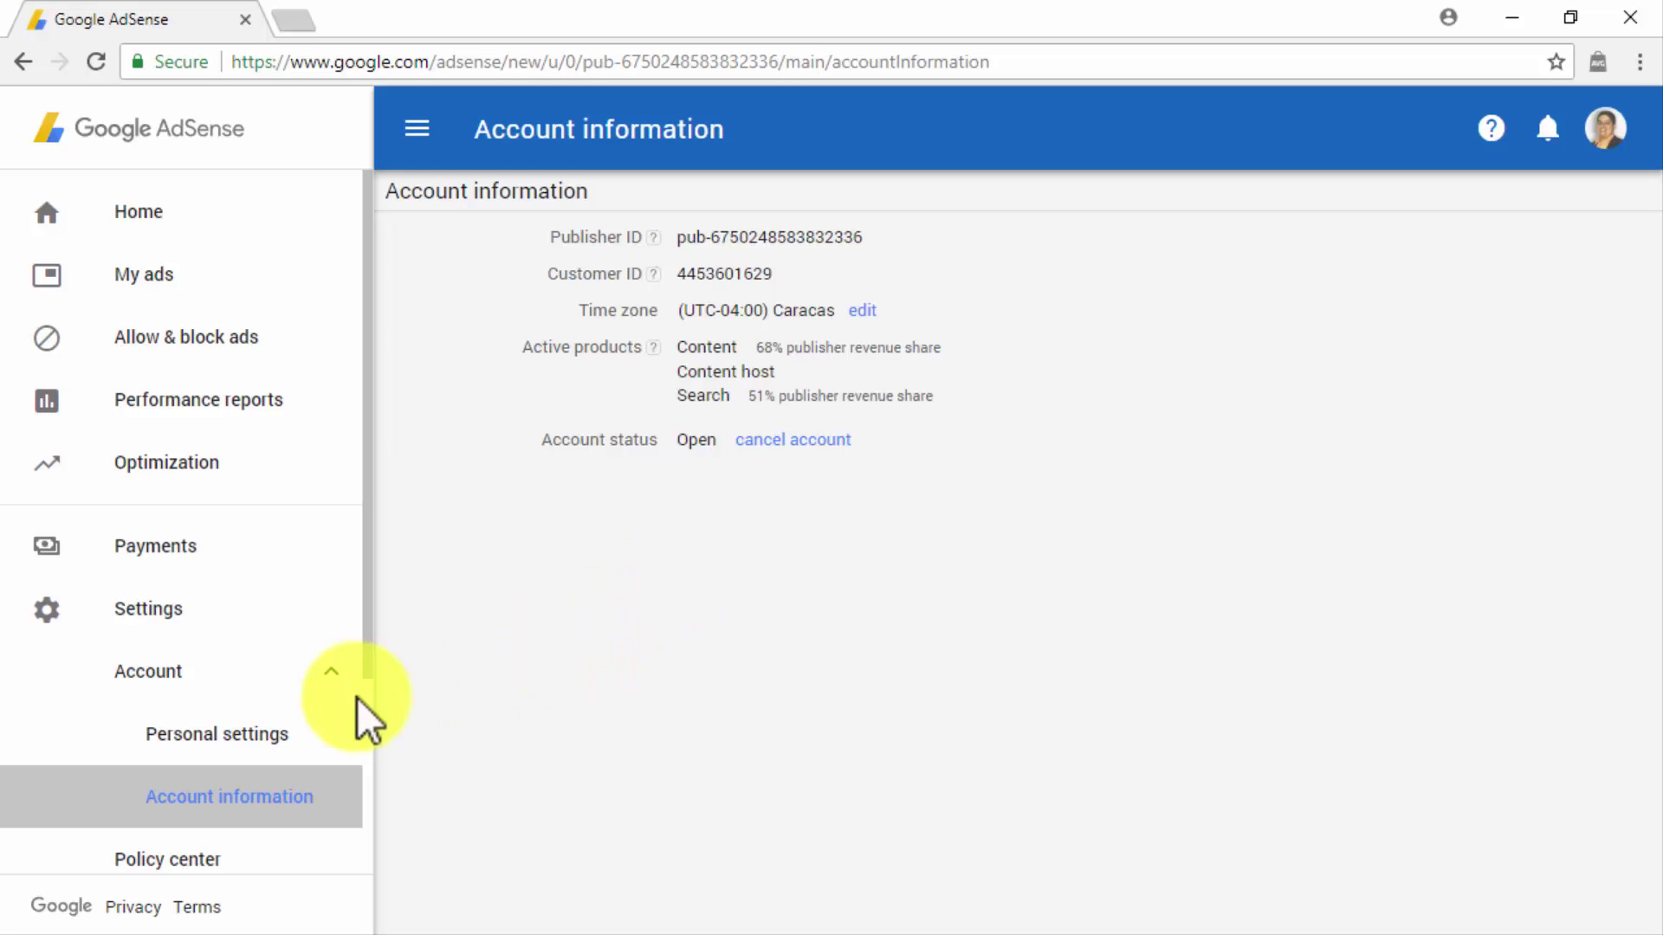
{"action": "scroll", "coordinate": [291, 738], "scroll_direction": "down", "scroll_amount": 3}
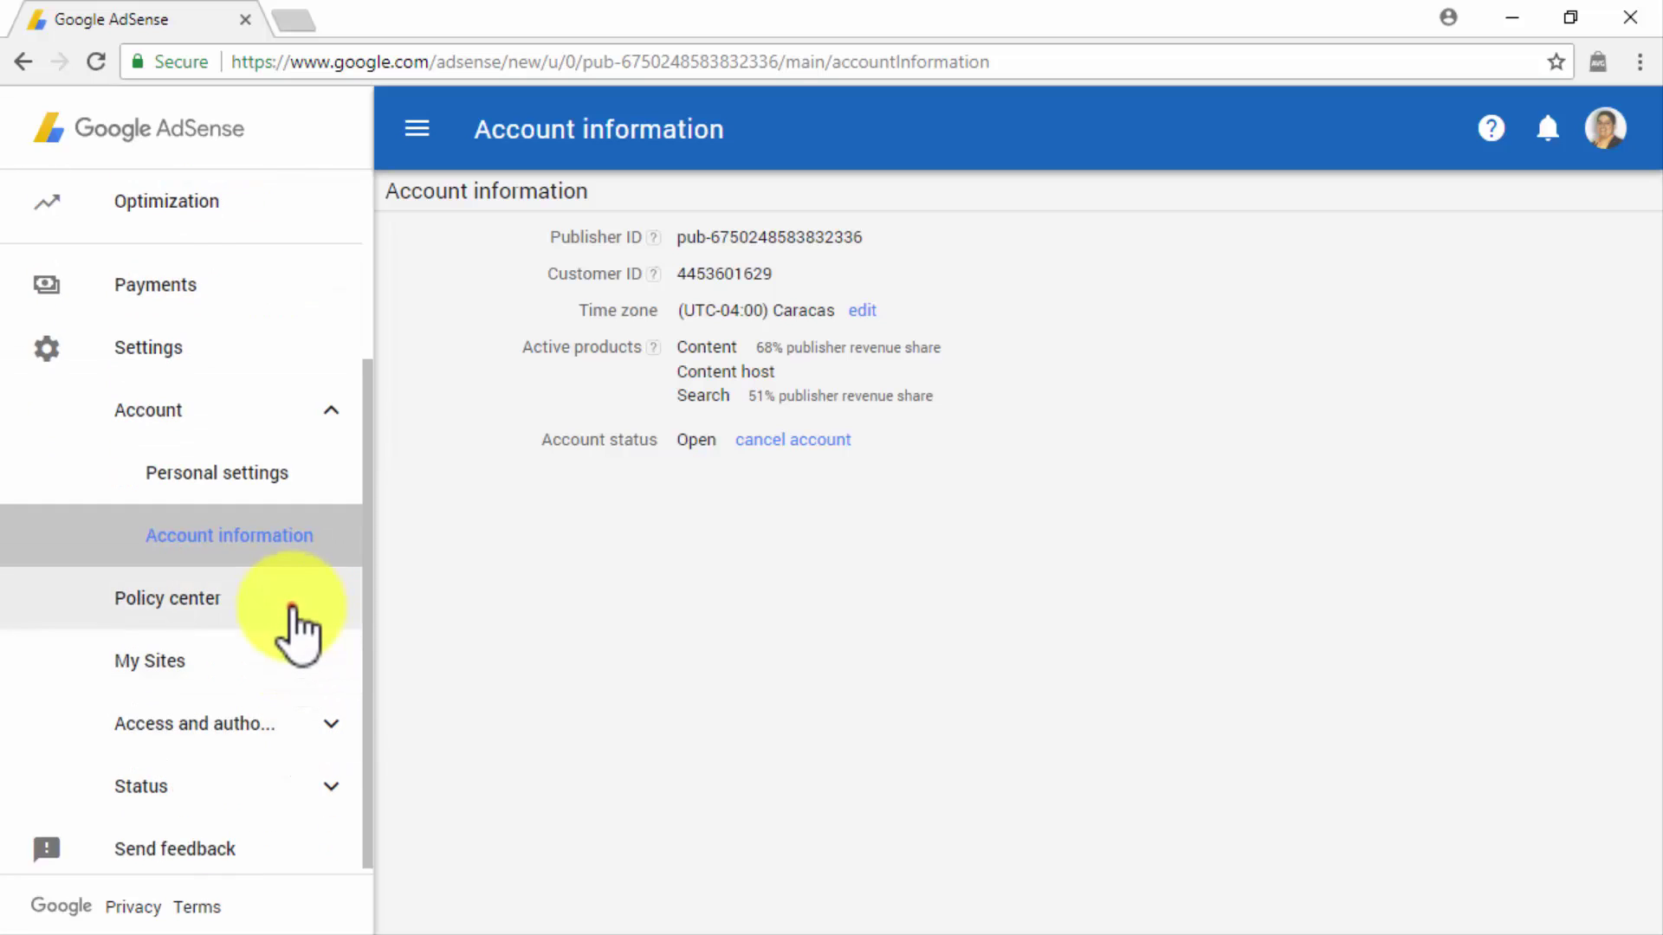
{"action": "left_click", "coordinate": [293, 608]}
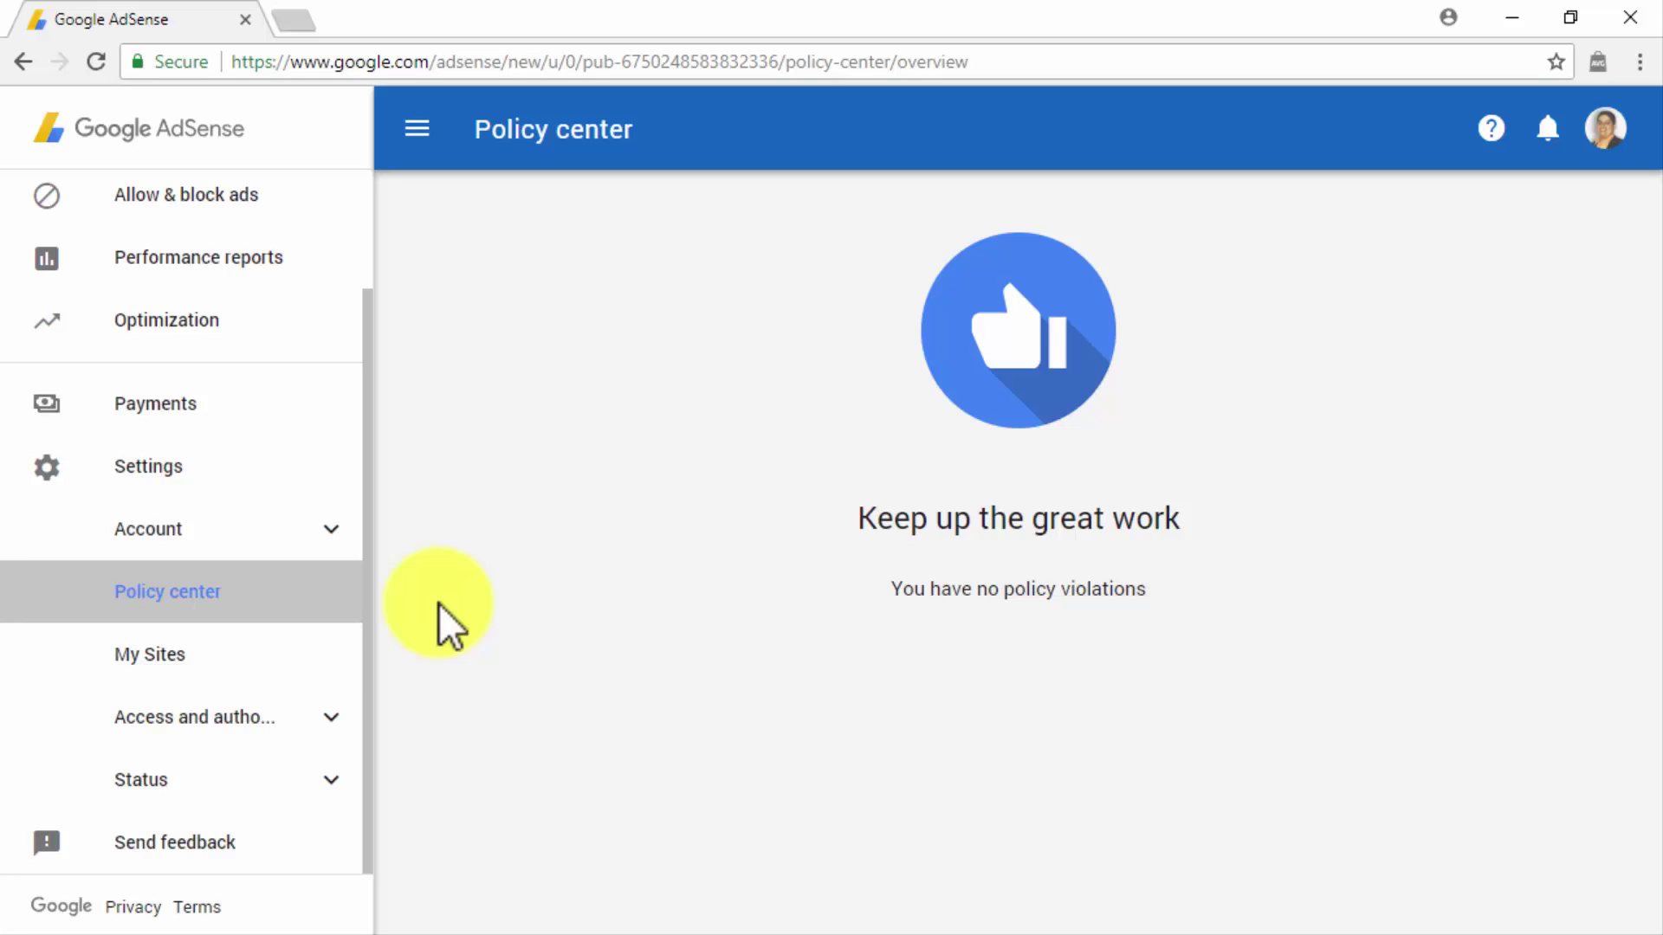
{"action": "left_click", "coordinate": [352, 657]}
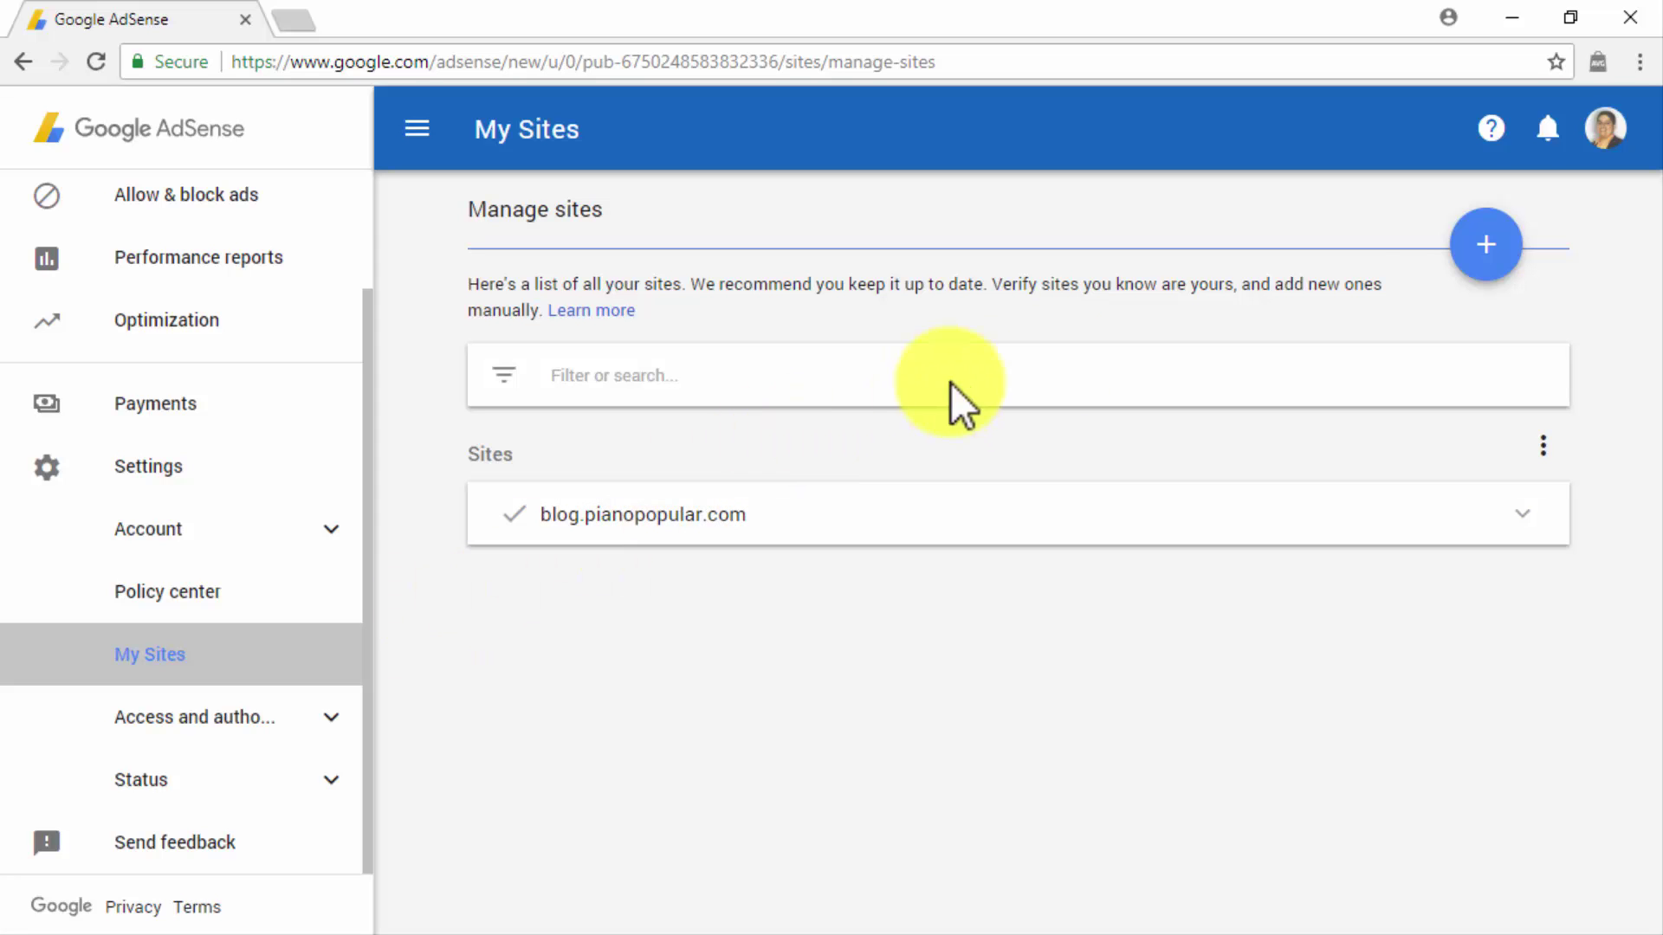
Start adding the site abinadisuarez.com, then cancel without saving it
{"action": "left_click", "coordinate": [1460, 248]}
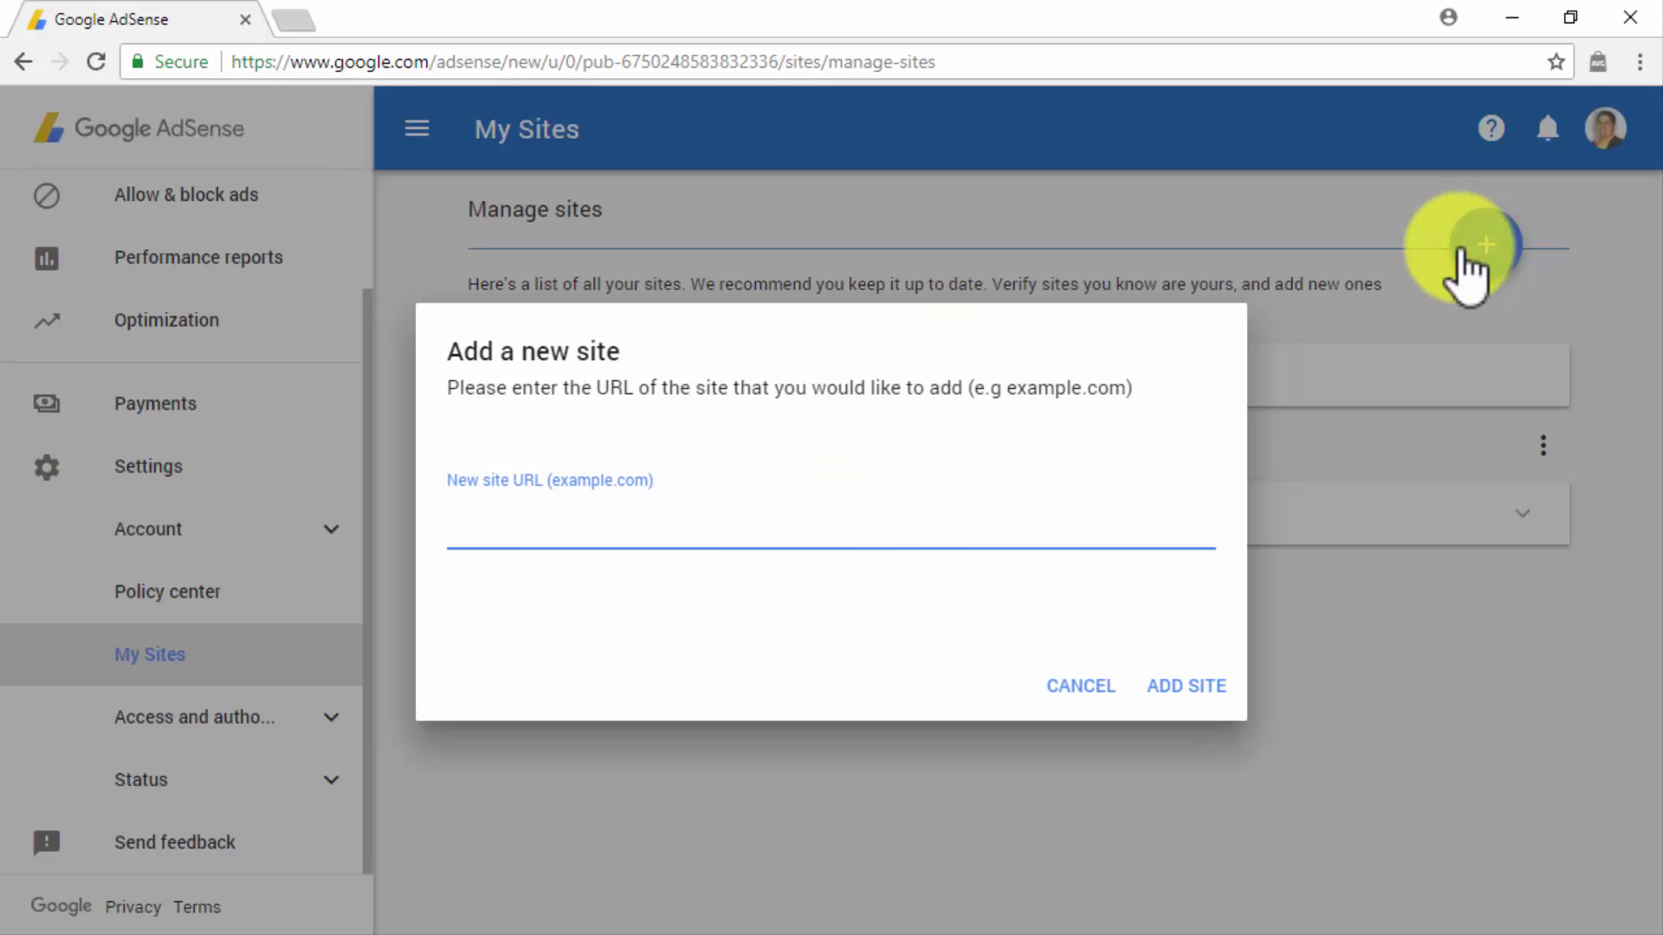
{"action": "type", "text": "abinadisuarez.com"}
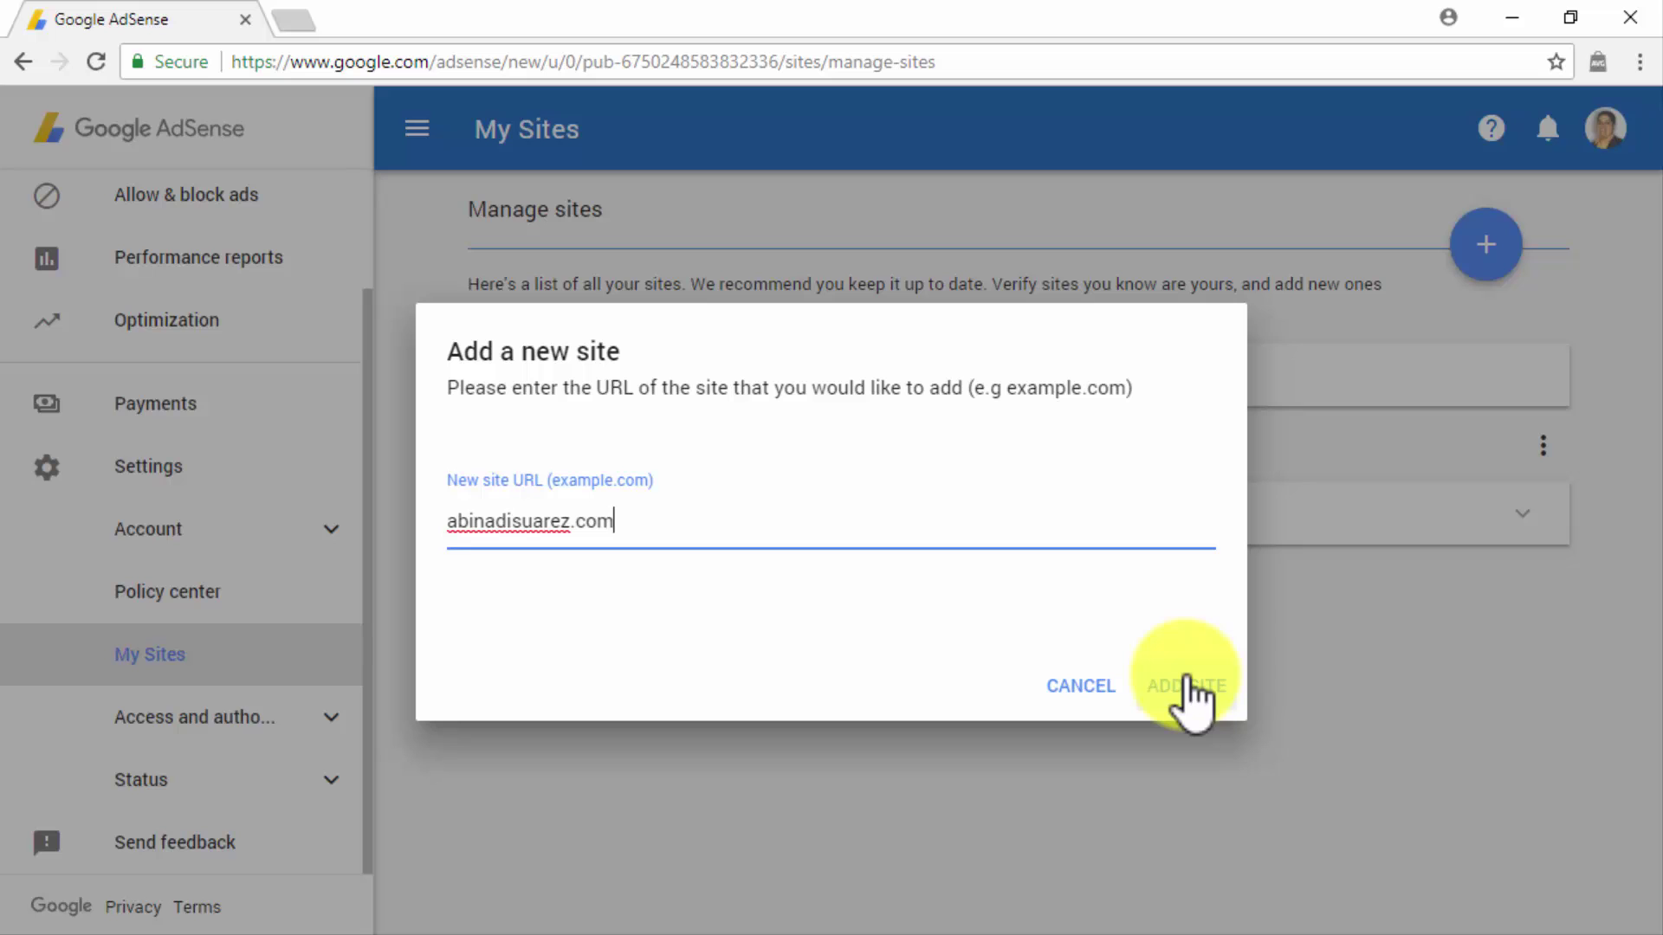
{"action": "left_click", "coordinate": [1116, 680]}
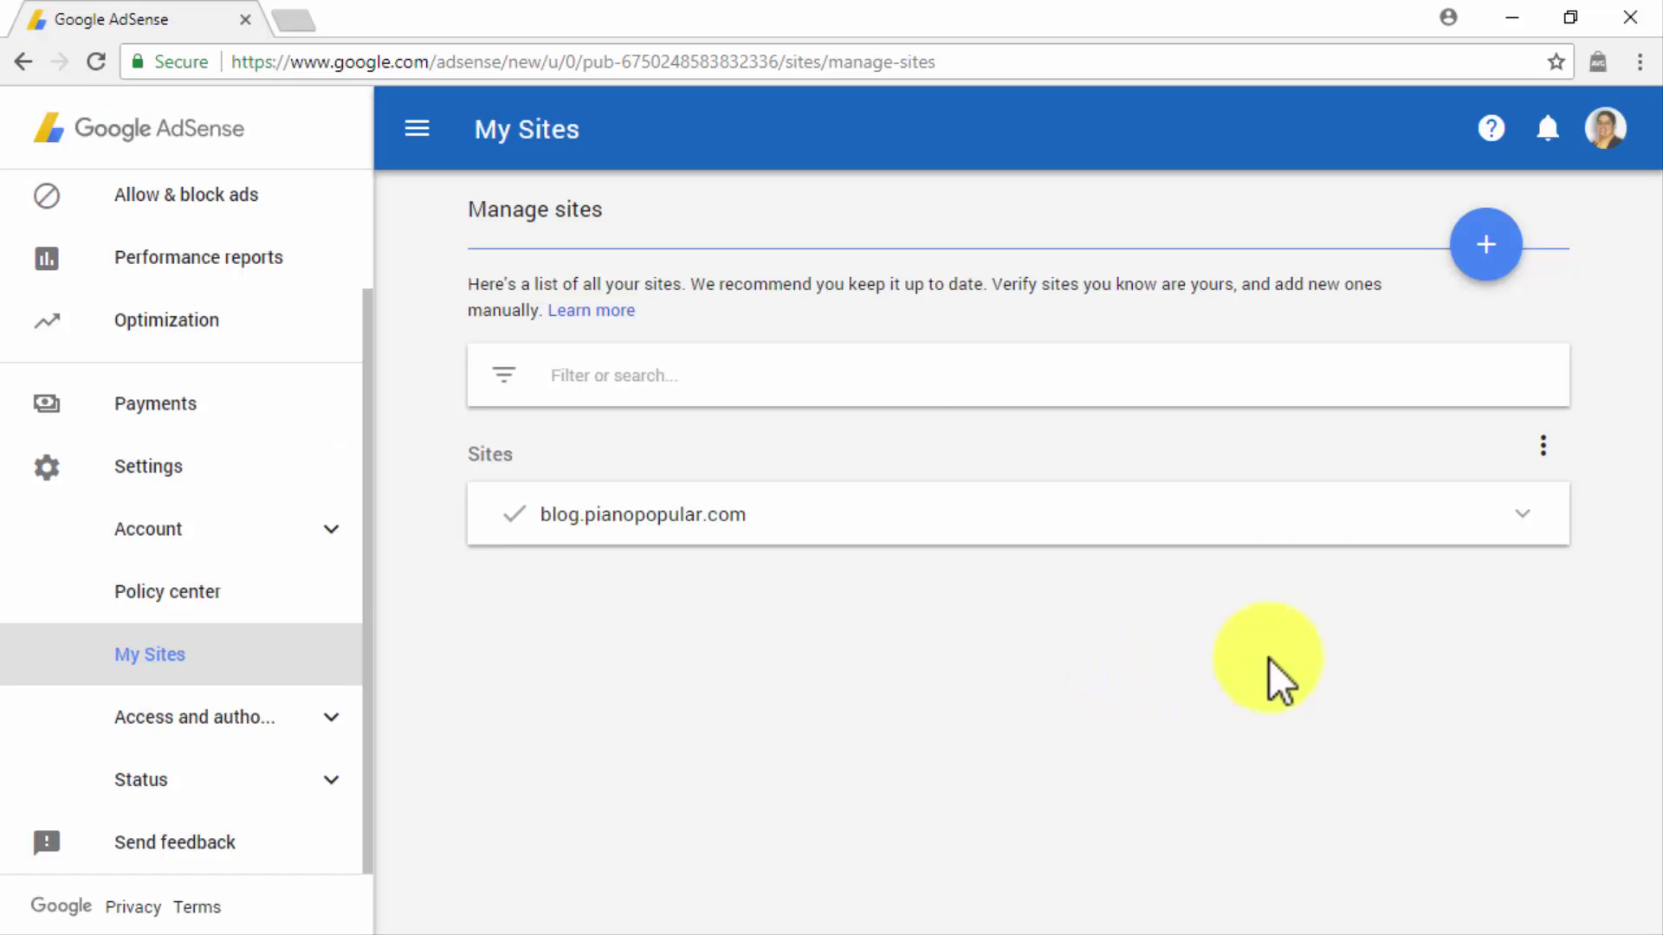
Check the sites list options, then open User management with its two Administrator users
{"action": "left_click", "coordinate": [1535, 447]}
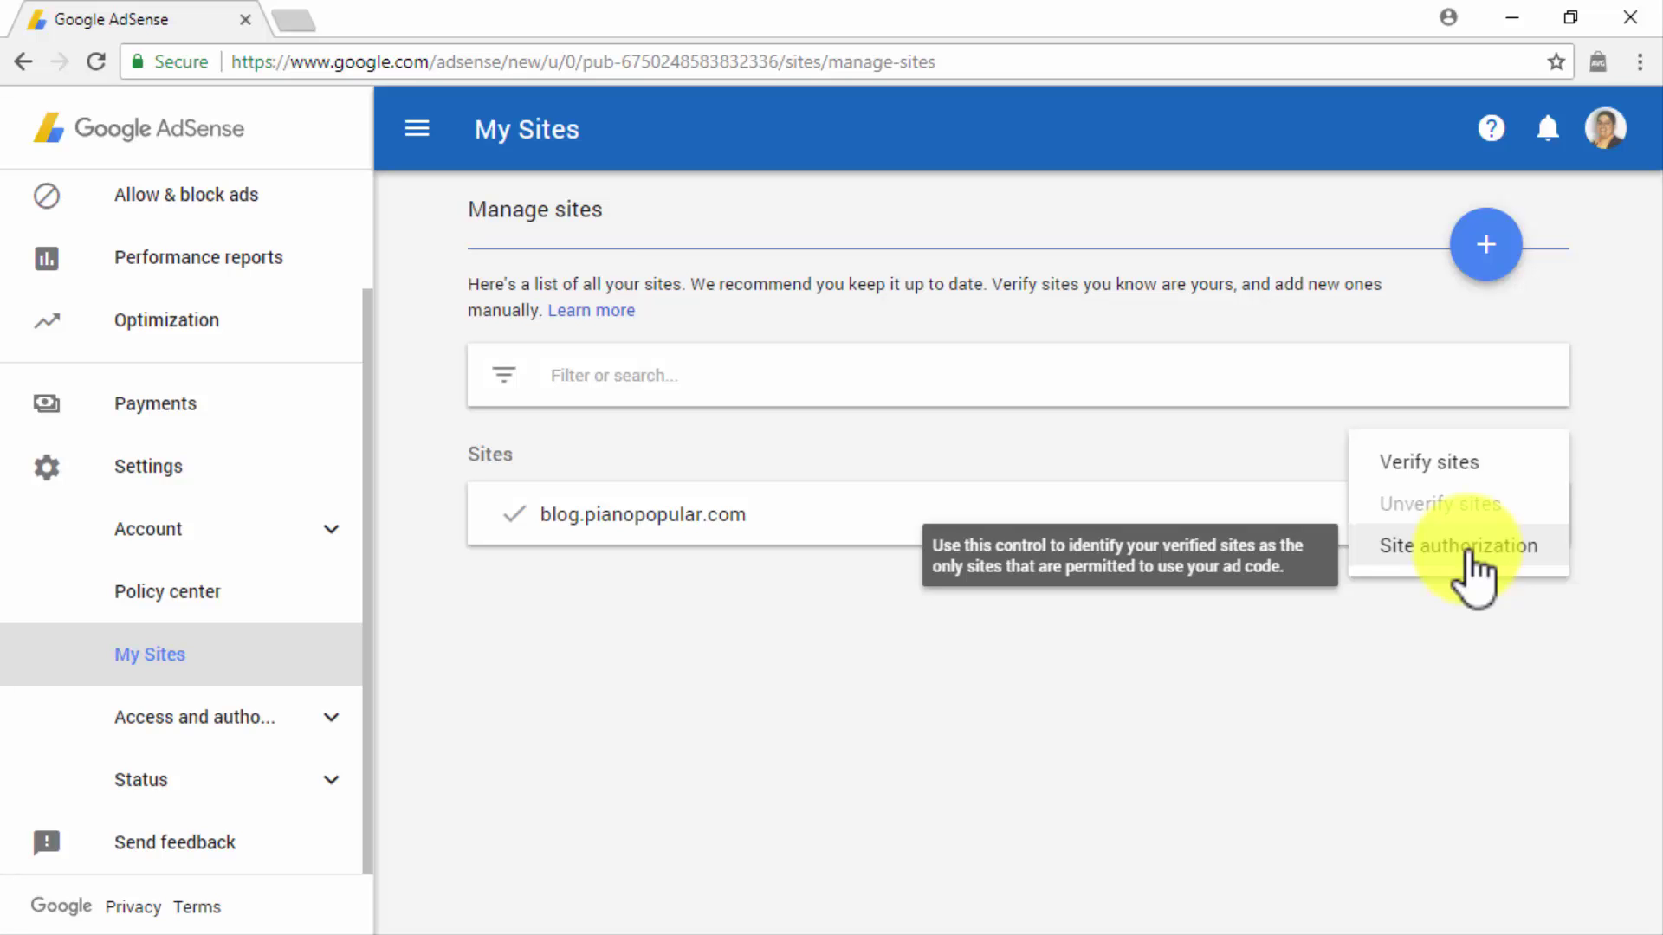
{"action": "left_click", "coordinate": [326, 718]}
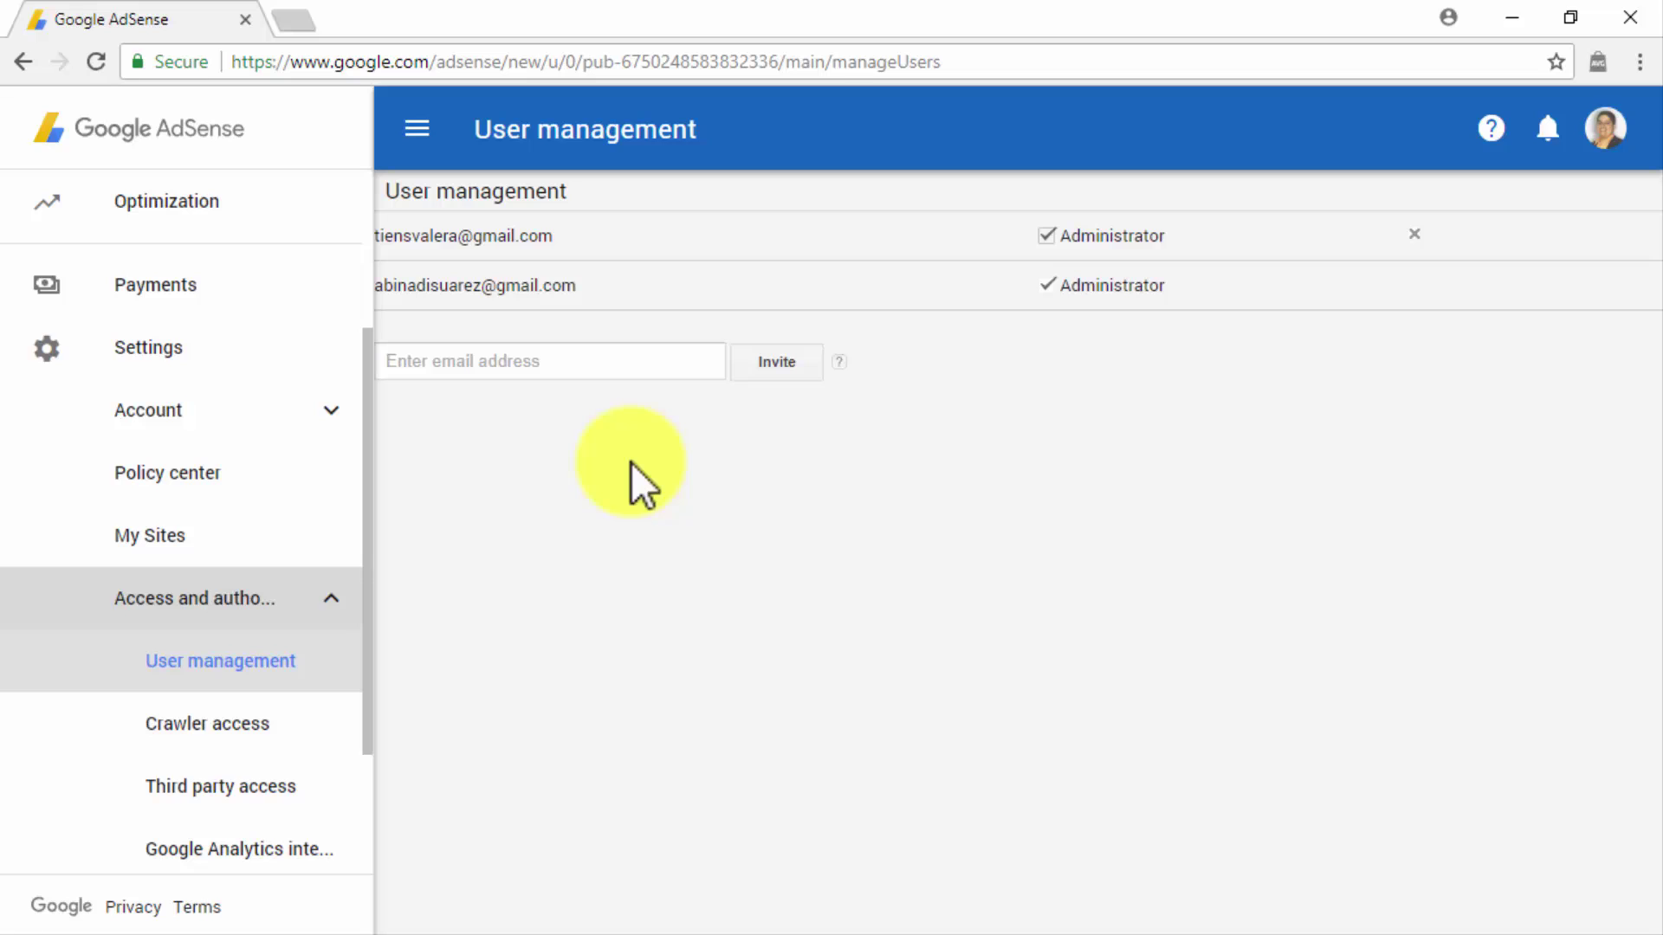
{"action": "left_click", "coordinate": [568, 361]}
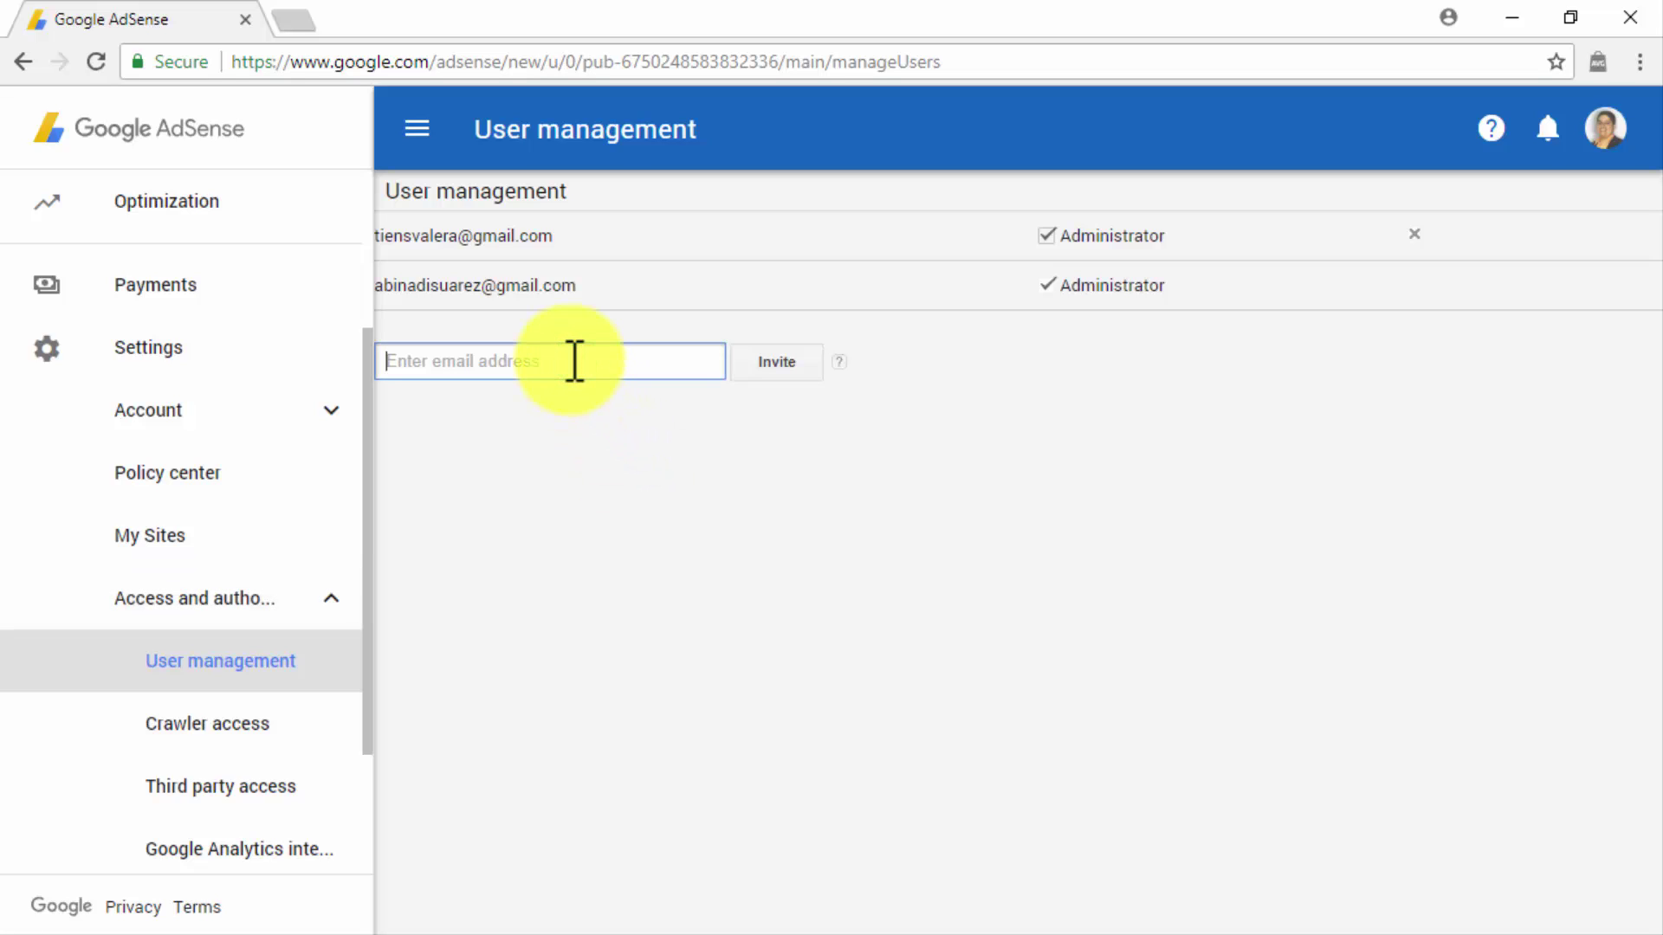
Paste the invitee's e-mail address, then view Crawler access, Third party access and Google Analytics integration
{"action": "key", "text": "ctrl+v"}
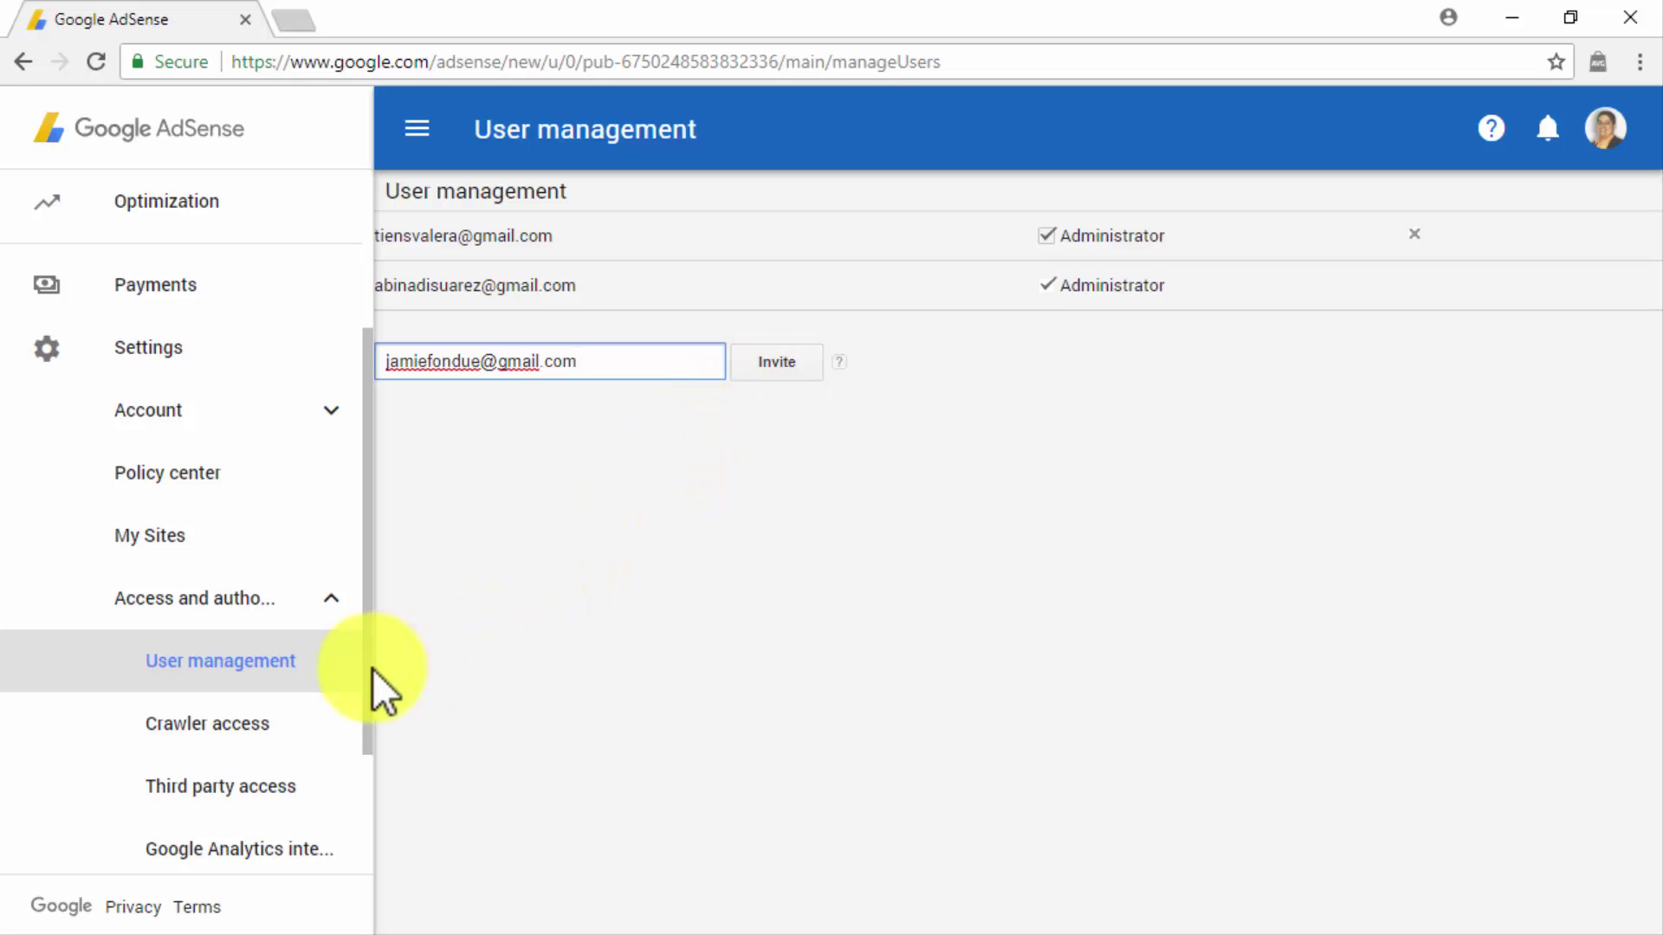
{"action": "left_click", "coordinate": [289, 715]}
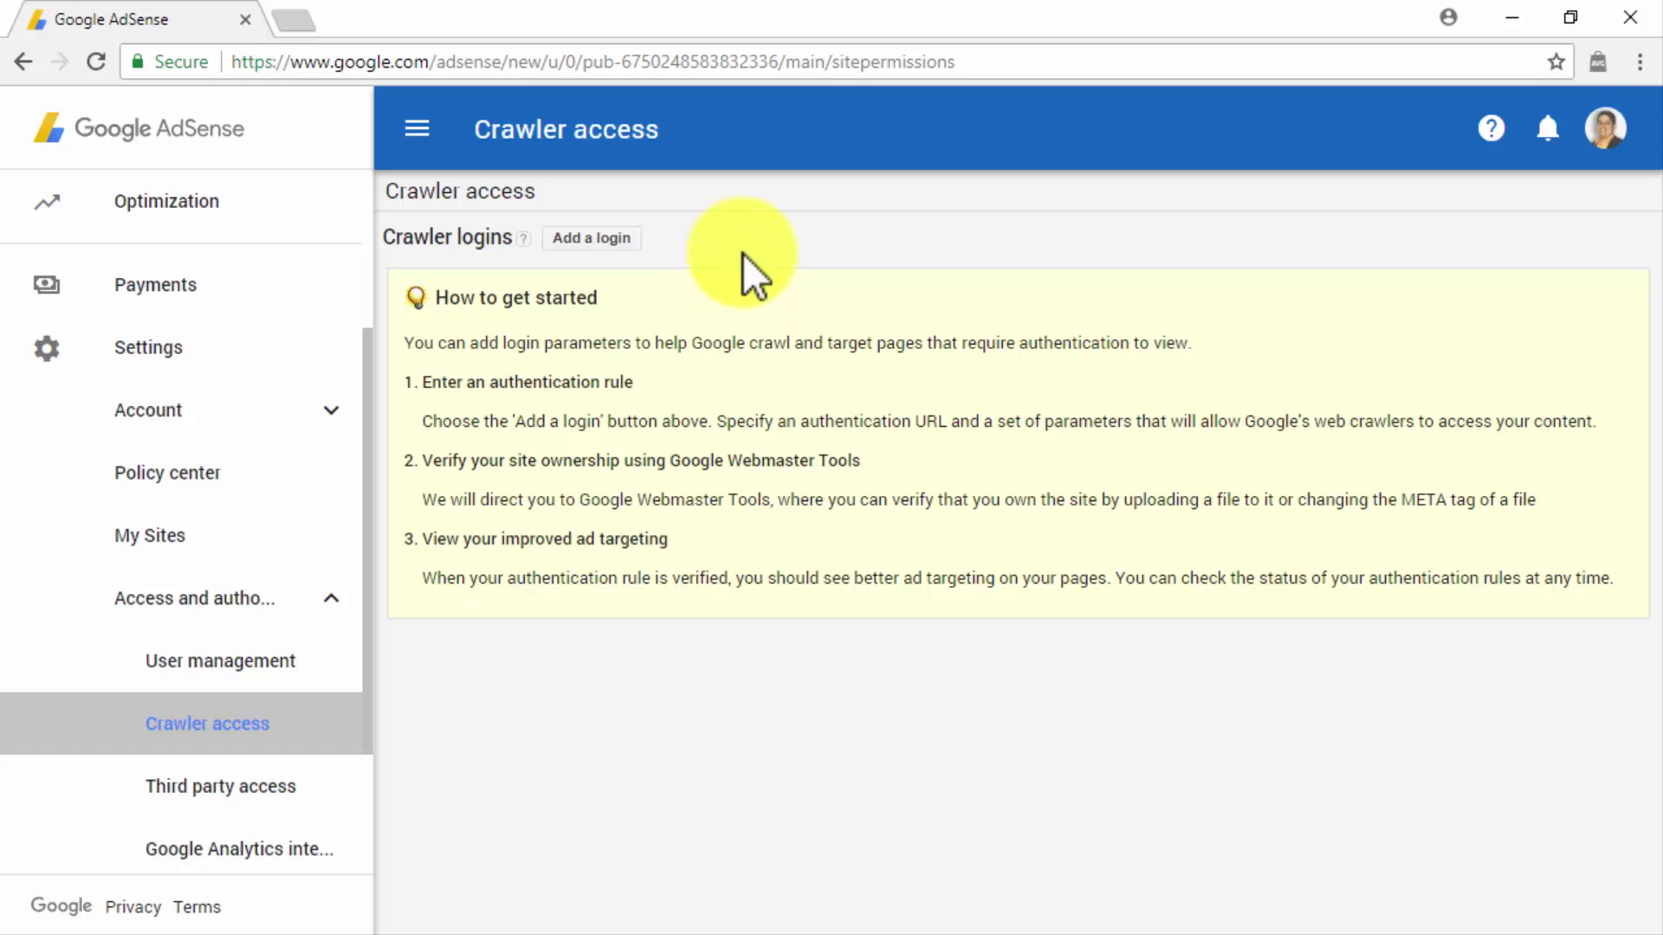
{"action": "left_click", "coordinate": [300, 784]}
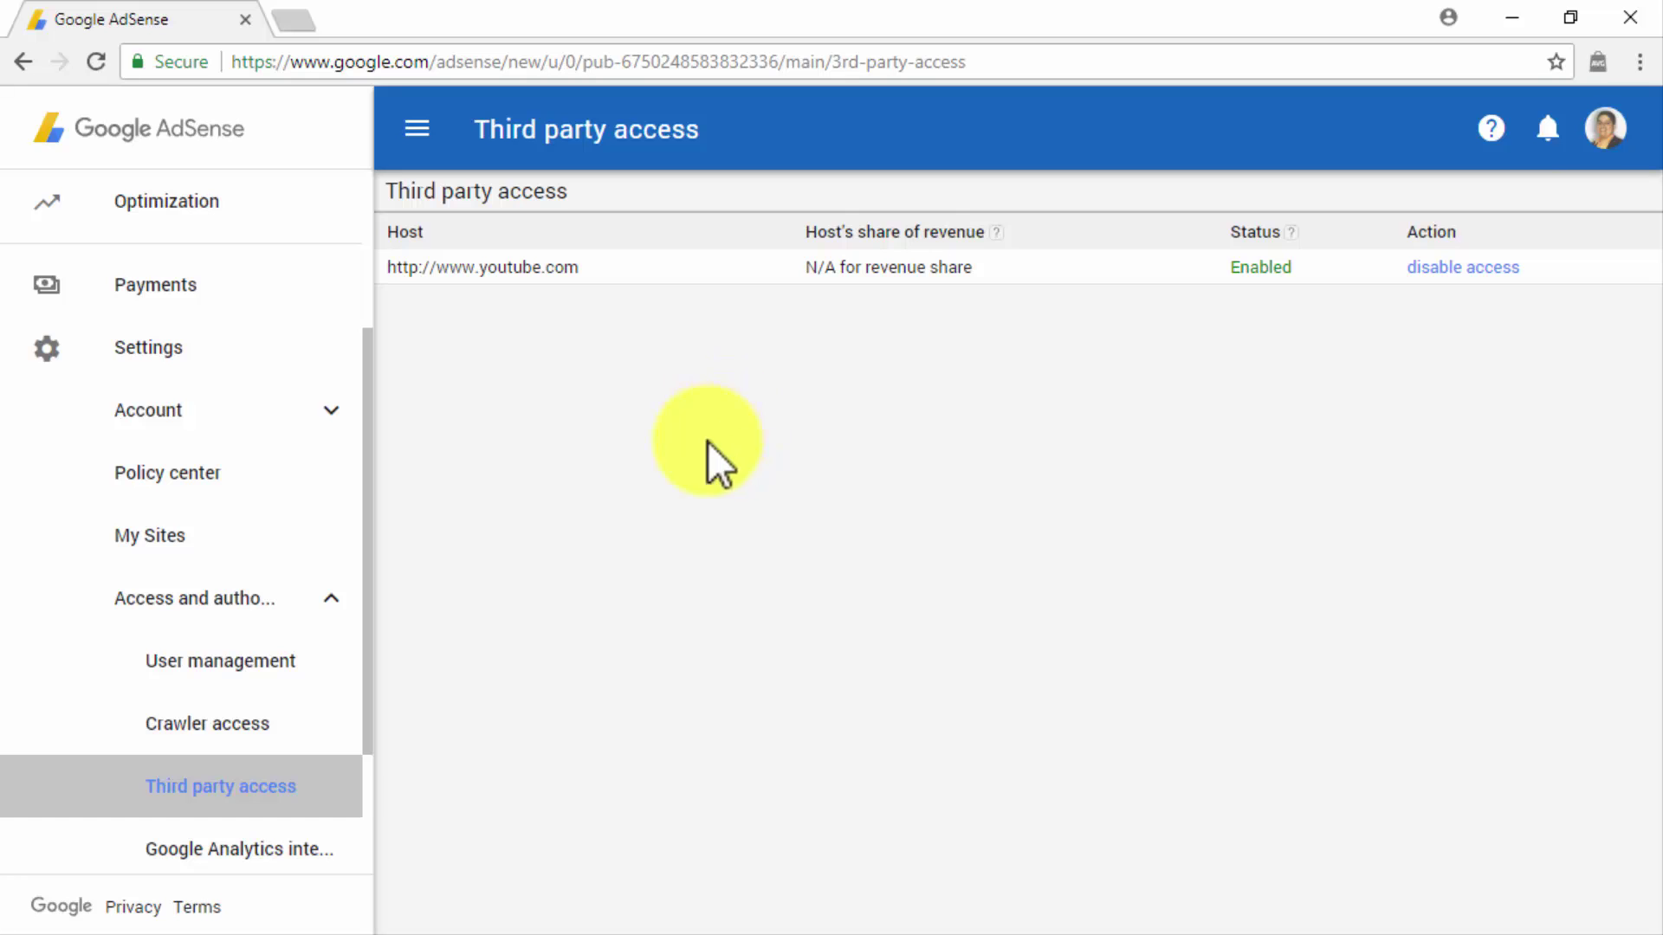
{"action": "left_click", "coordinate": [295, 849]}
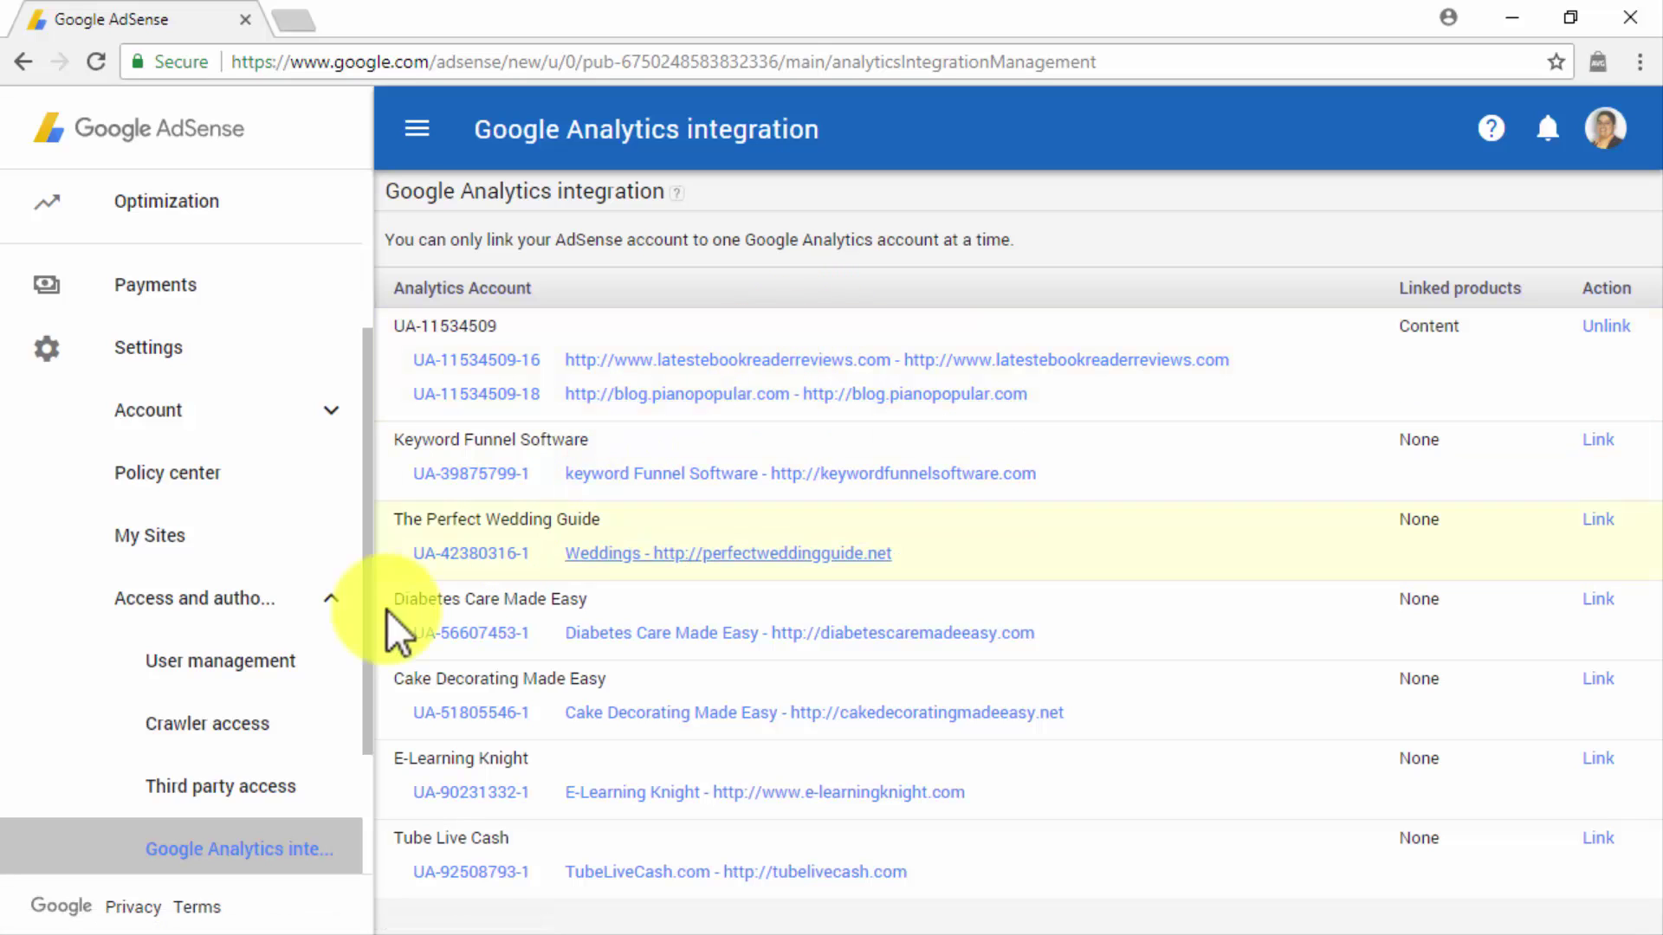
View AdMob account settings and the Crawler errors Page Not Found for blog.pianopopular.com, then Messages
{"action": "scroll", "coordinate": [355, 645], "scroll_direction": "down", "scroll_amount": 3}
{"action": "left_click", "coordinate": [275, 717]}
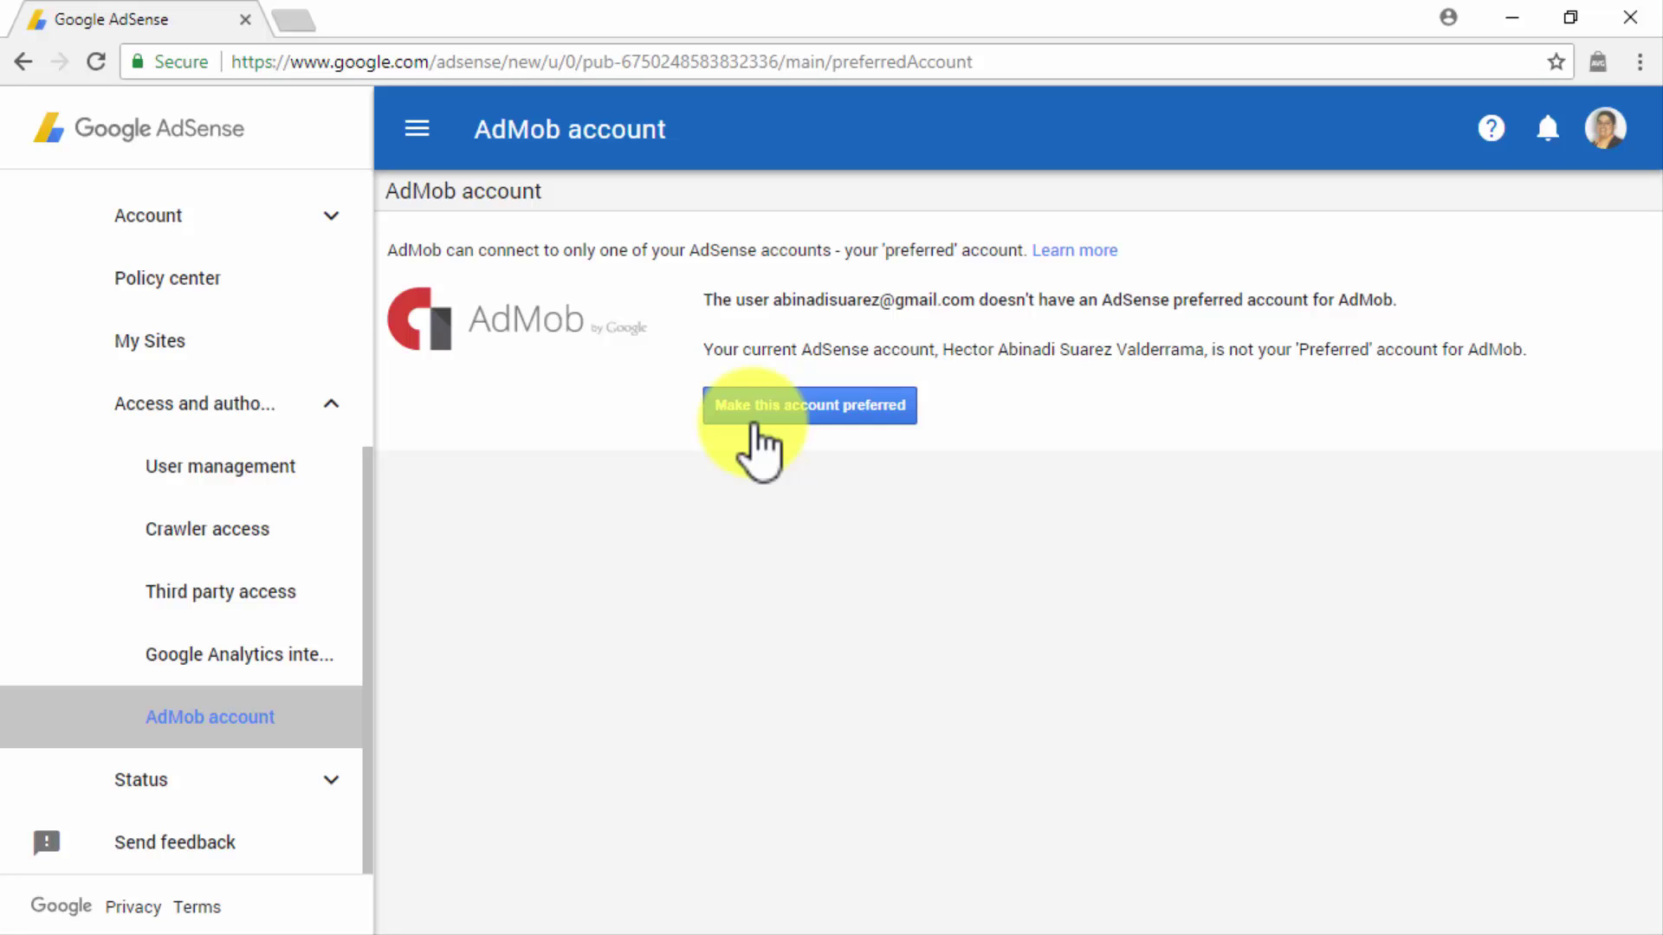
{"action": "left_click", "coordinate": [331, 780]}
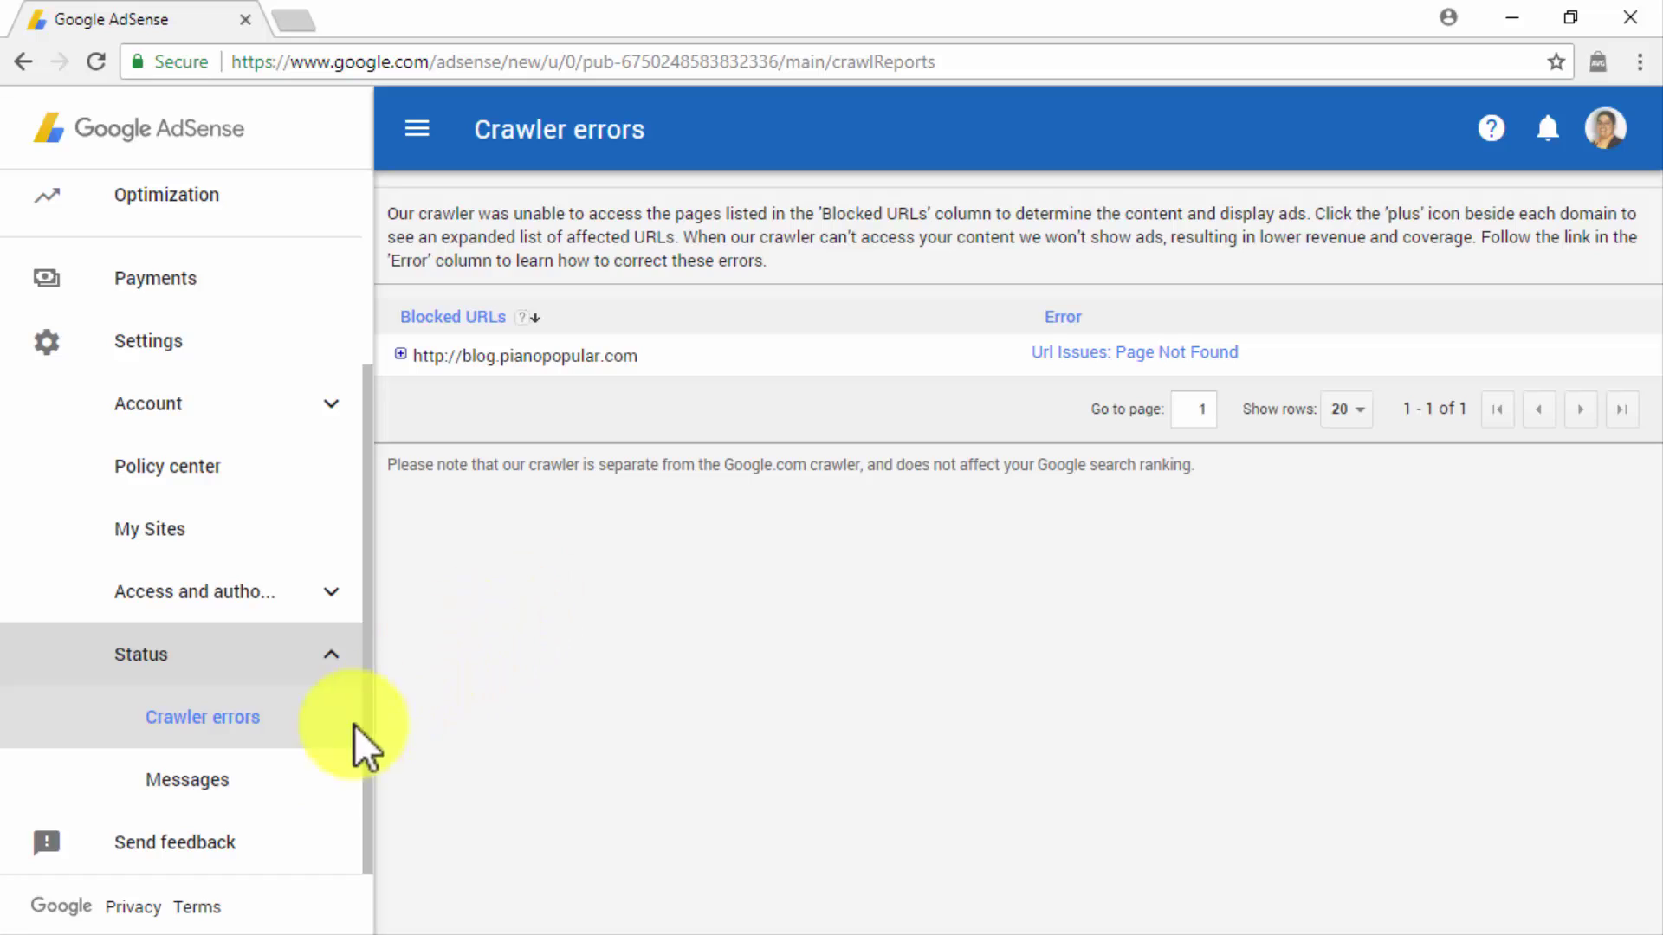
{"action": "left_click", "coordinate": [289, 782]}
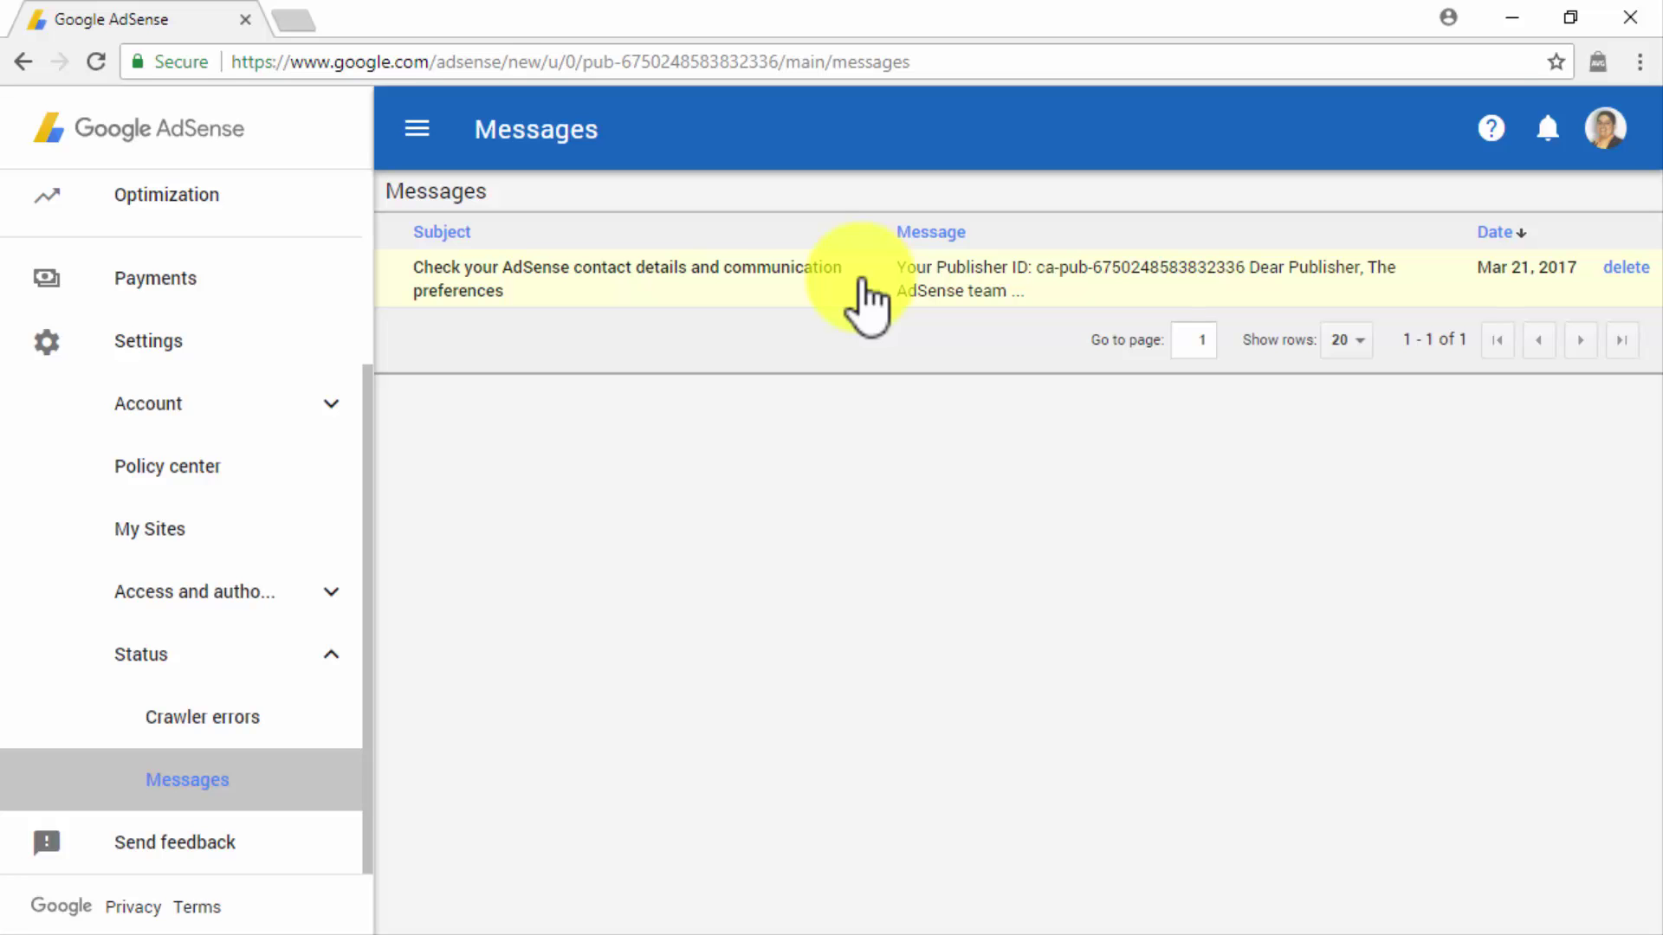
Bring up Send feedback with a Messages page screenshot and begin the description
{"action": "left_click", "coordinate": [314, 844]}
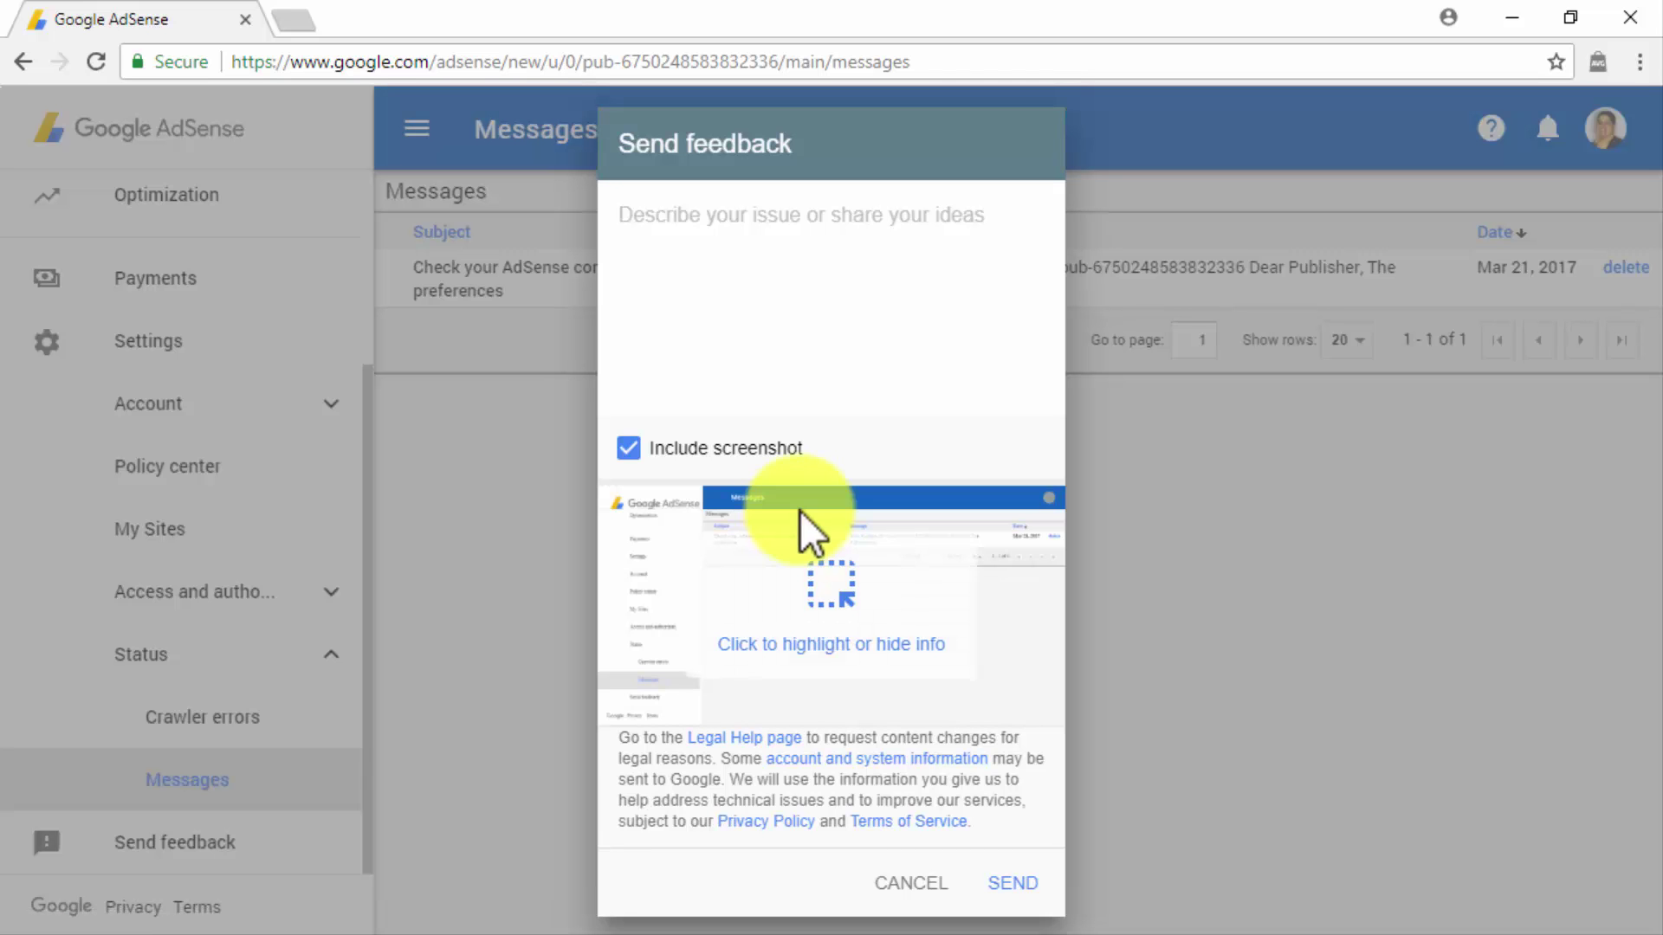
{"action": "left_click", "coordinate": [913, 357]}
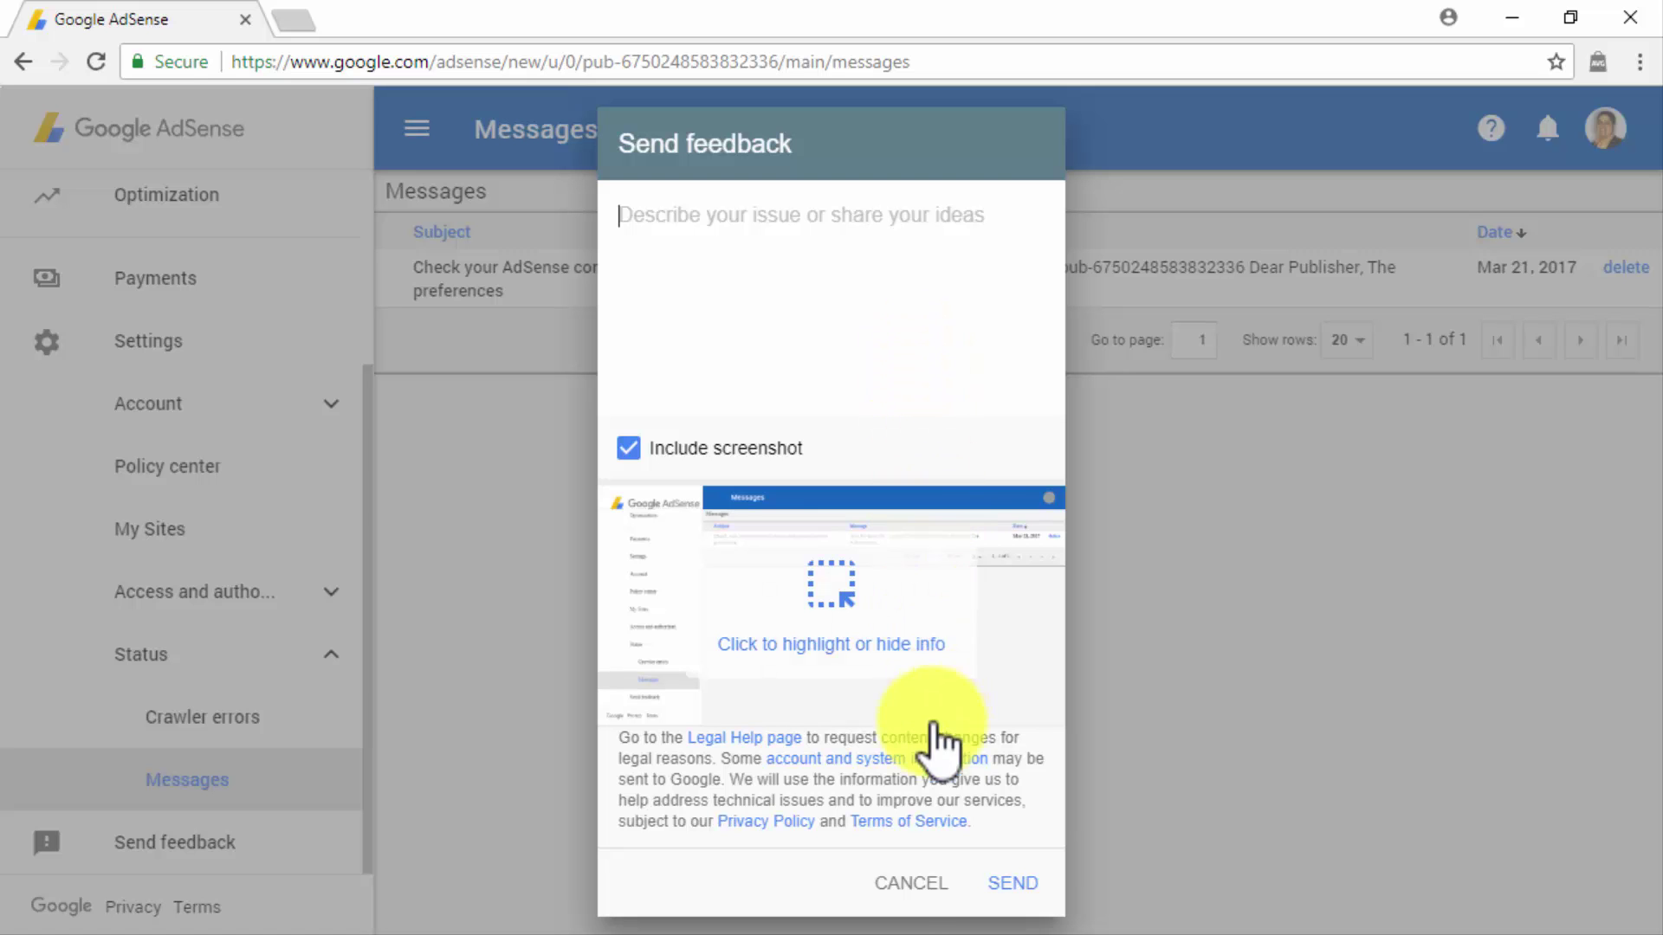
Cancel the feedback form without sending and go back to the Home dashboard
{"action": "left_click", "coordinate": [914, 885]}
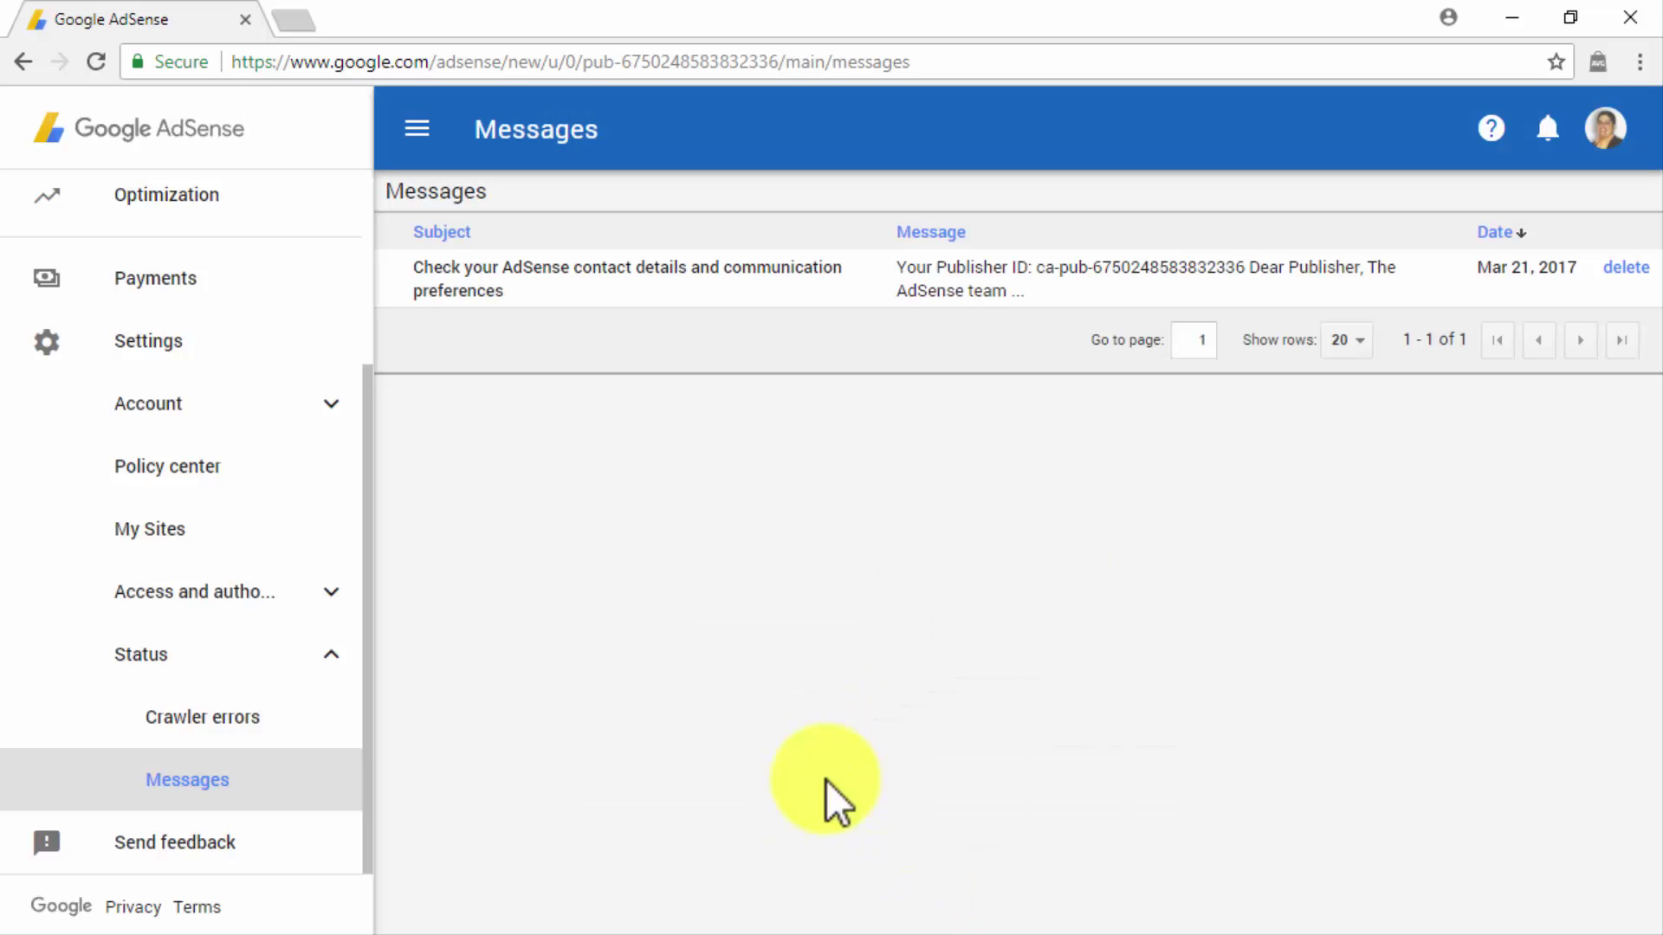
{"action": "scroll", "coordinate": [347, 278], "scroll_direction": "up", "scroll_amount": 3}
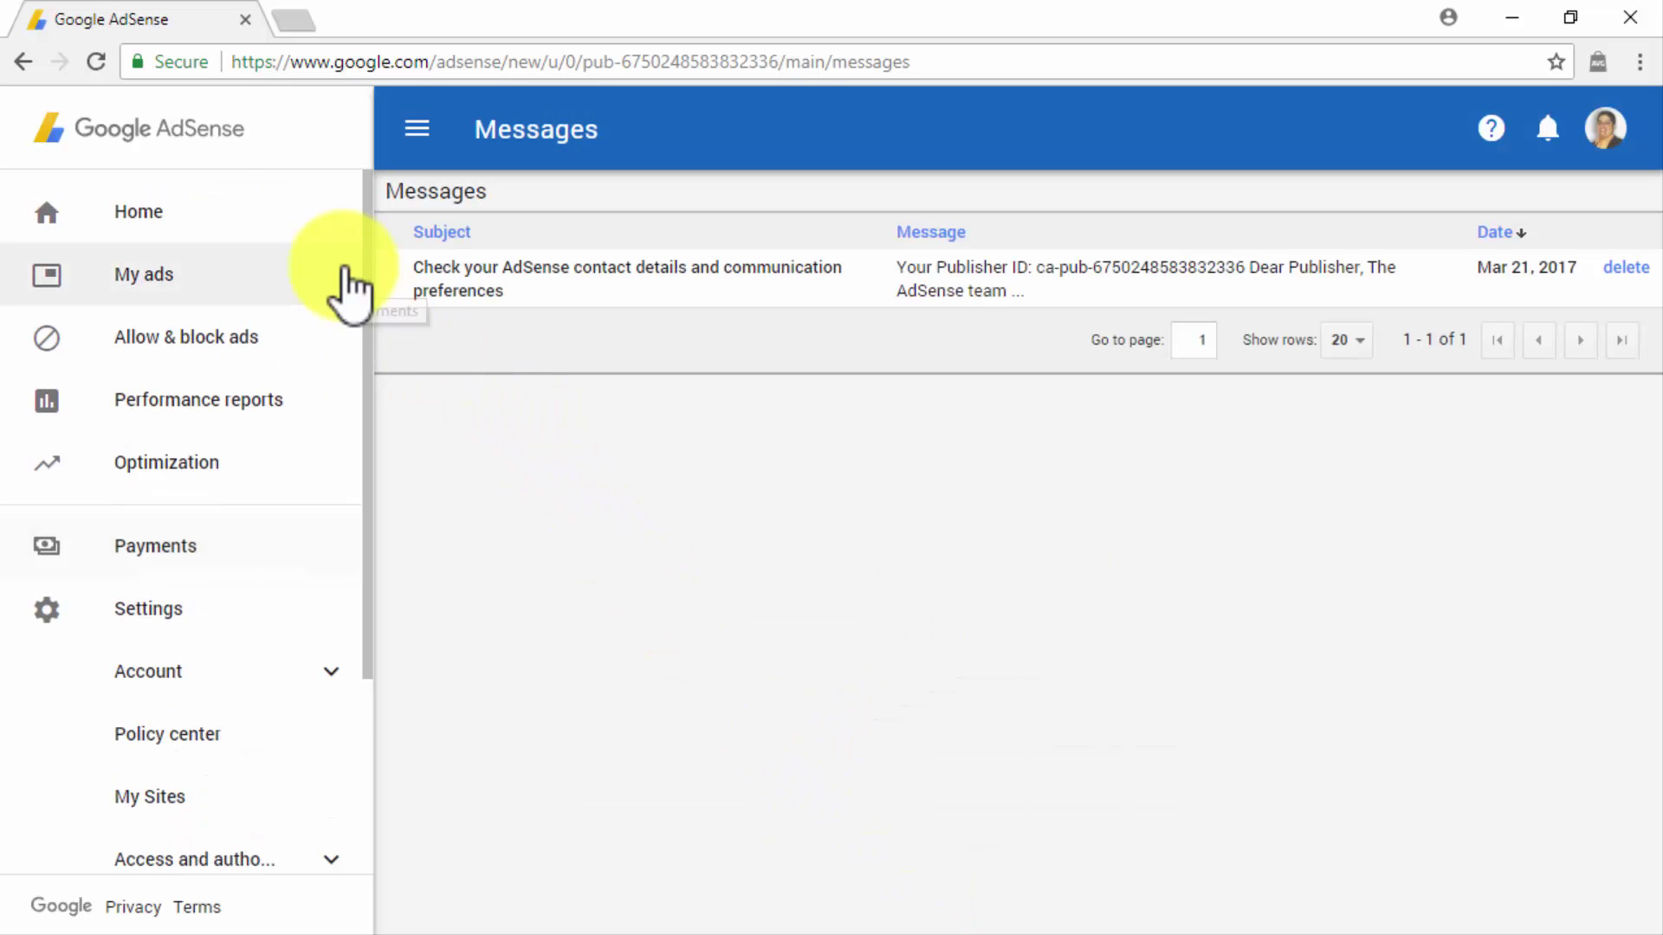
{"action": "left_click", "coordinate": [333, 222]}
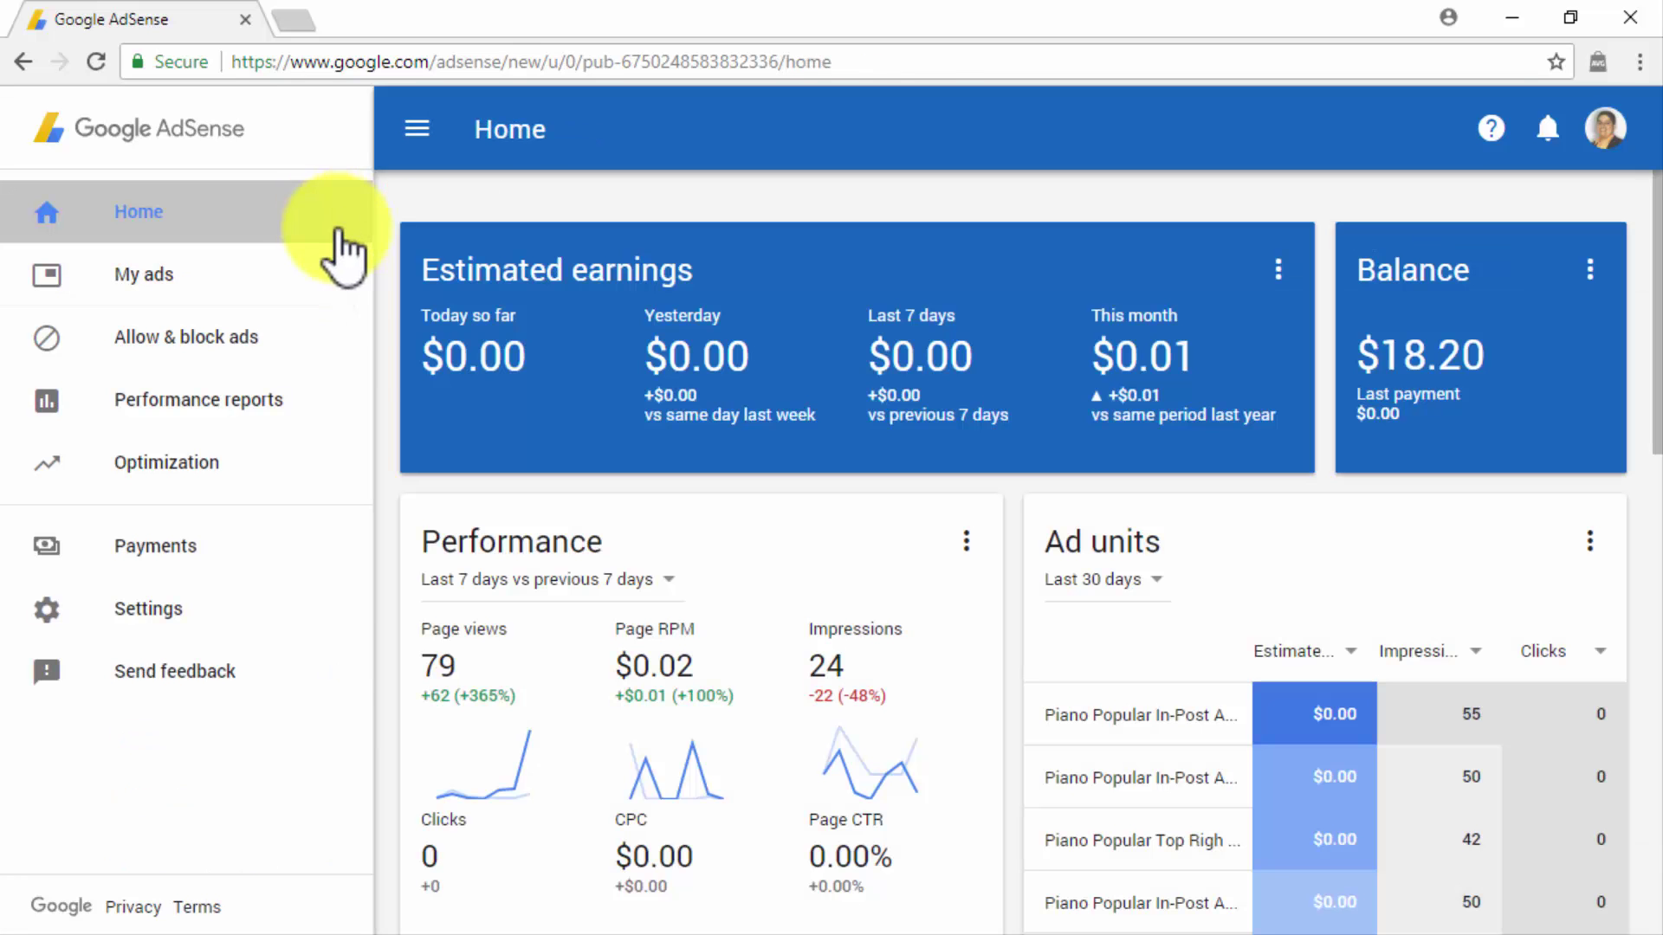